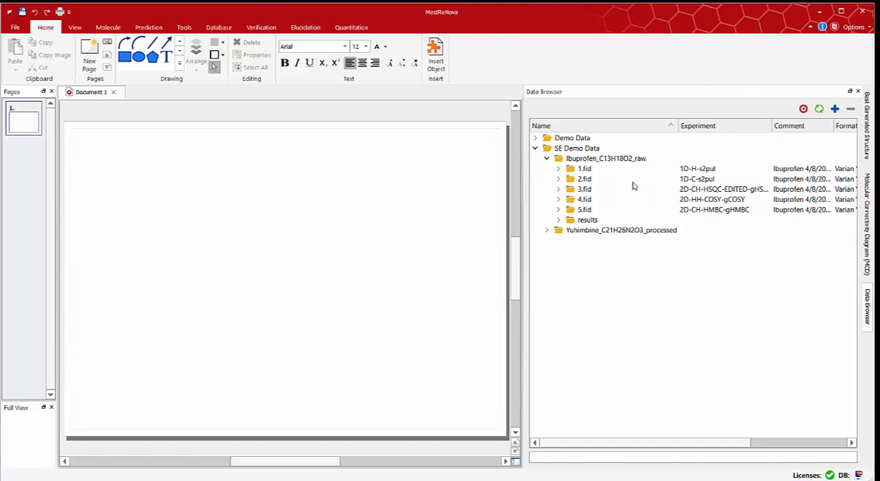
# Load experiments 1.fid–5.fid as five pages and show the page 1 proton spectrum, widening the pane.
pyautogui.click(573, 170)
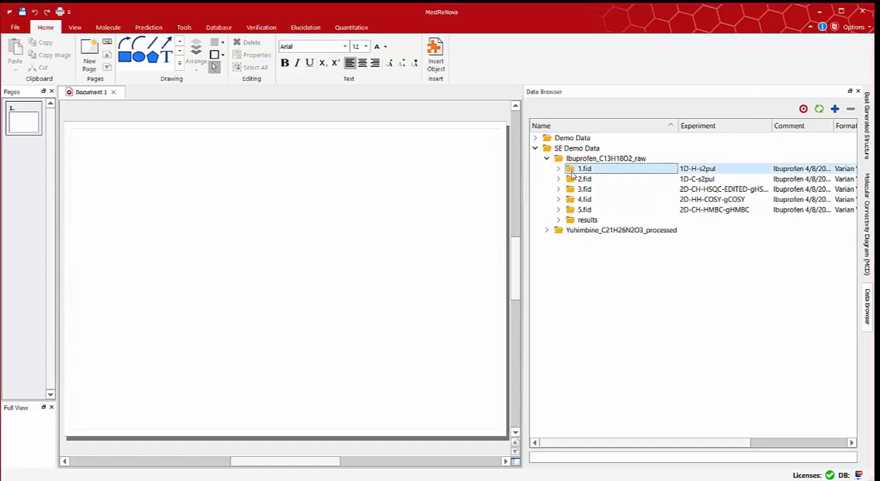
pyautogui.keyDown('shift'); pyautogui.click(572, 210); pyautogui.keyUp('shift')
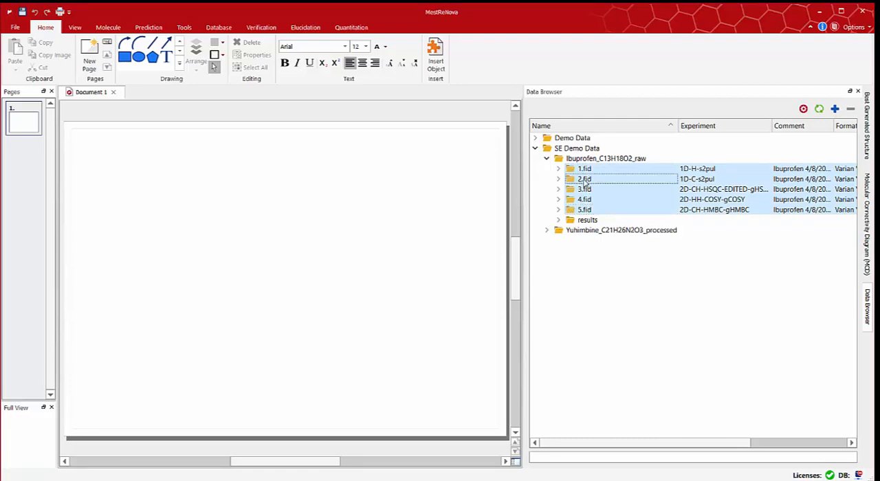
pyautogui.moveTo(588, 182); pyautogui.dragTo(369, 196)
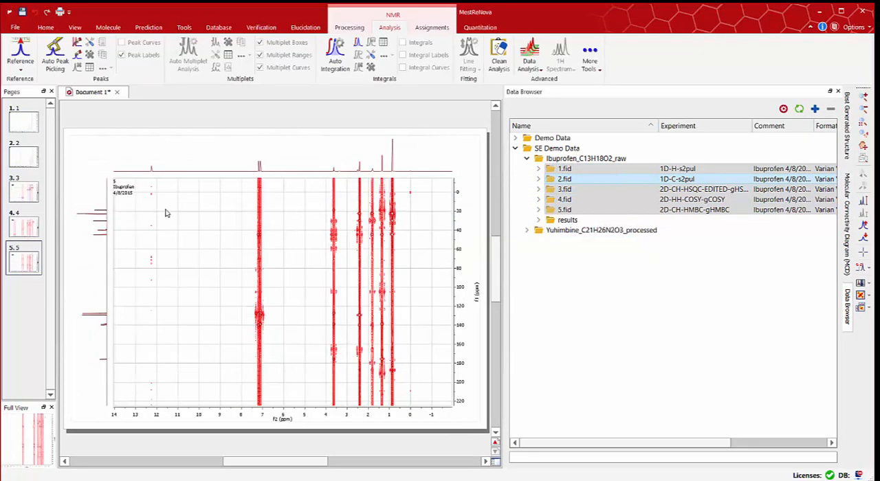
pyautogui.click(26, 125)
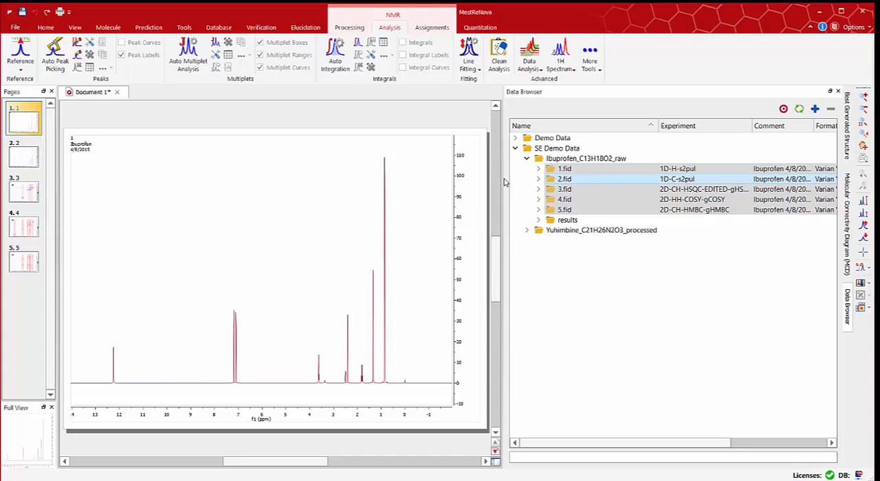
pyautogui.moveTo(506, 182); pyautogui.dragTo(539, 185)
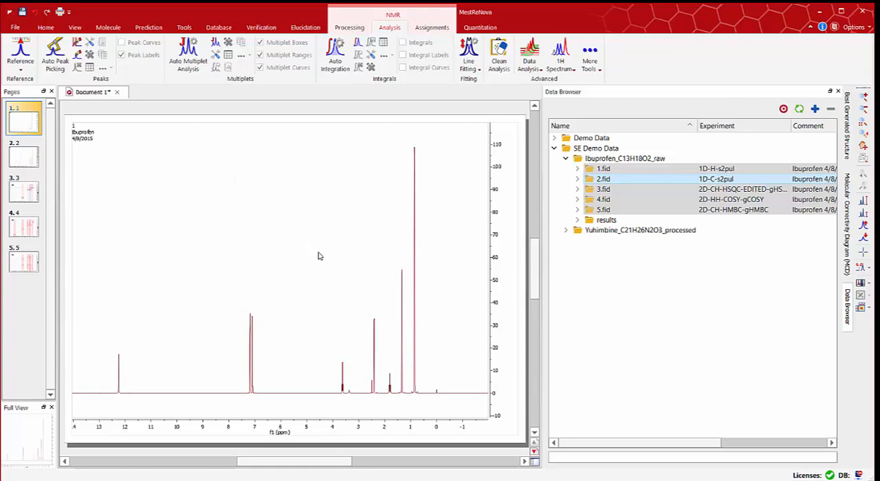
pyautogui.scroll(2, 326, 260)
pyautogui.scroll(1, 330, 257)
pyautogui.scroll(1, 334, 259)
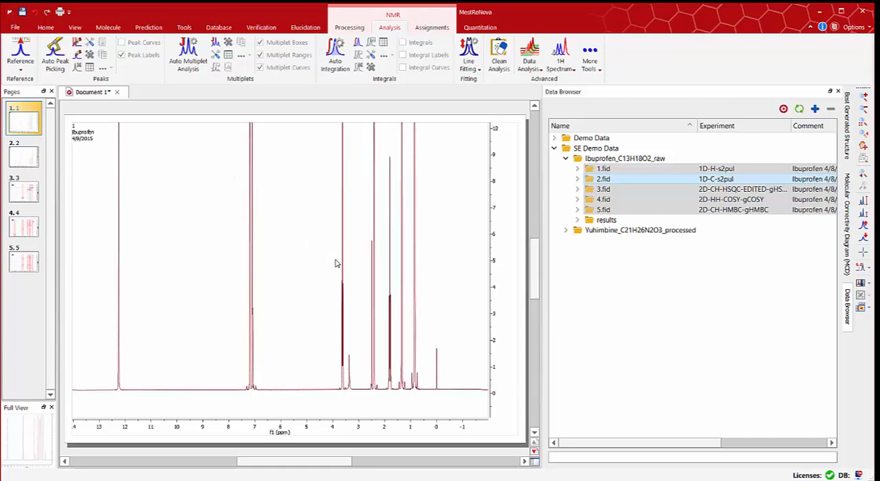
pyautogui.scroll(1, 336, 261)
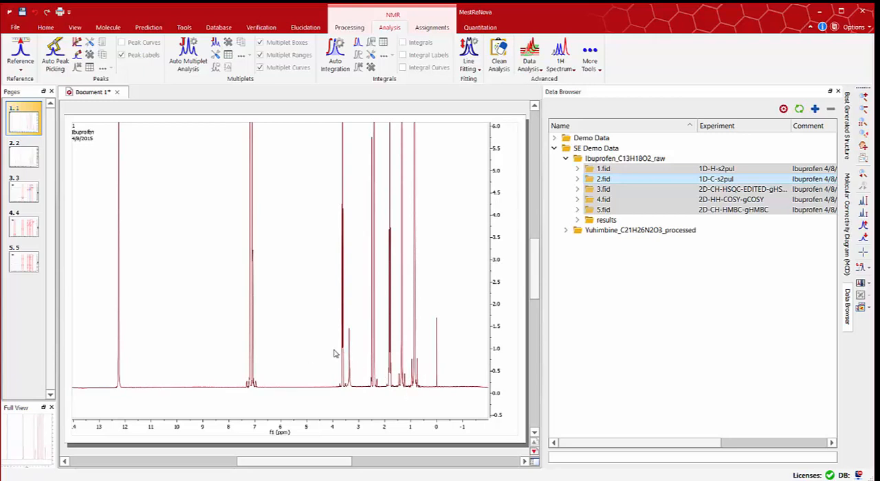
pyautogui.scroll(-1, 437, 392)
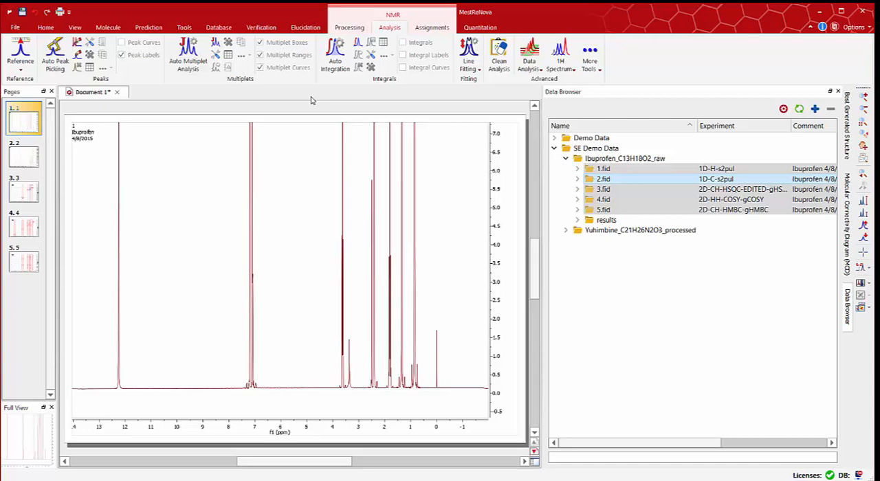
# Apply Auto Baseline Correction to the proton spectrum from the Processing tools.
pyautogui.click(352, 29)
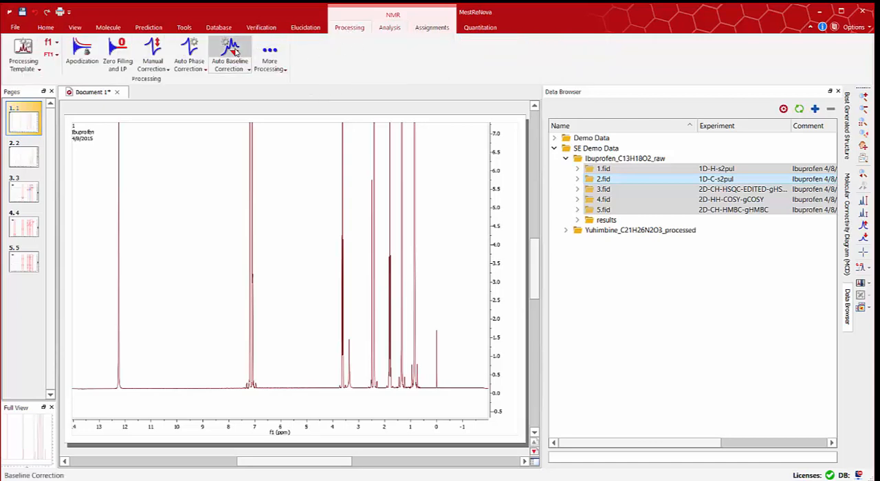
pyautogui.click(235, 53)
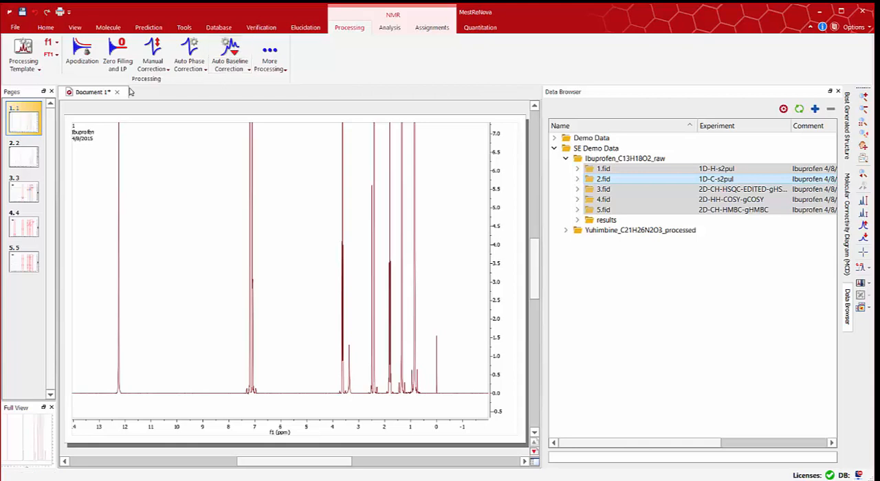
# Display the 13C spectrum on page 2.
pyautogui.click(23, 161)
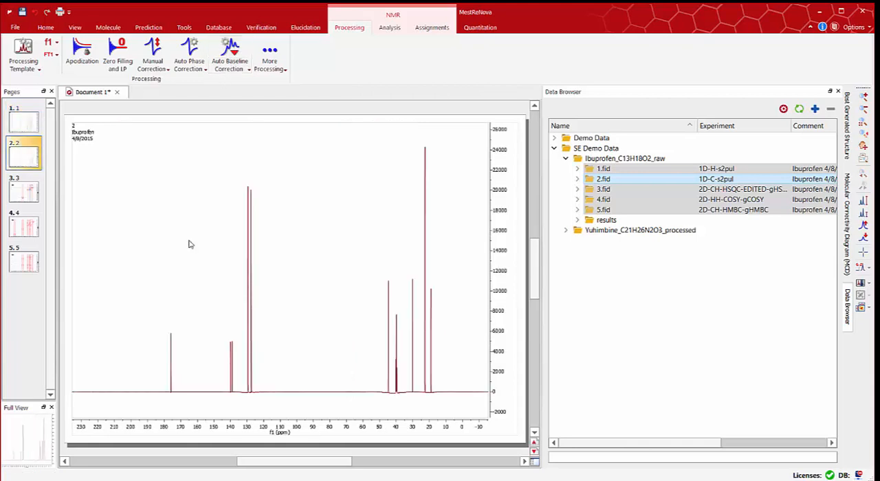
pyautogui.scroll(3, 332, 288)
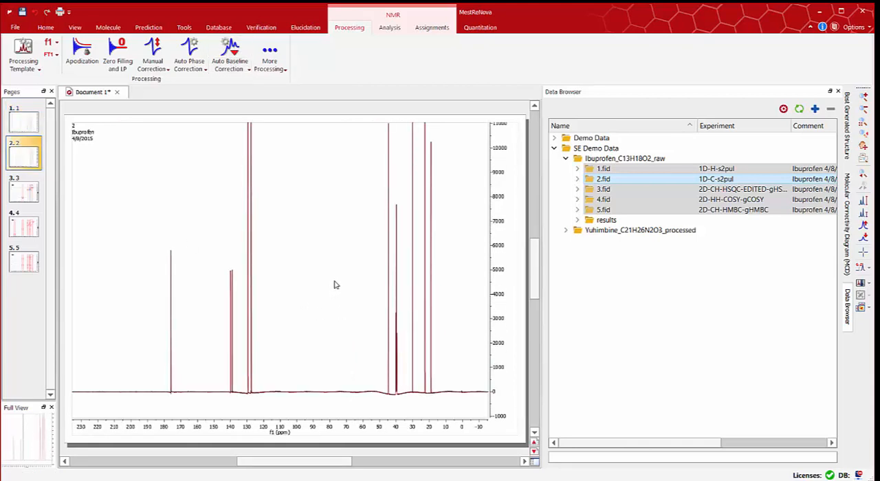
pyautogui.scroll(2, 334, 285)
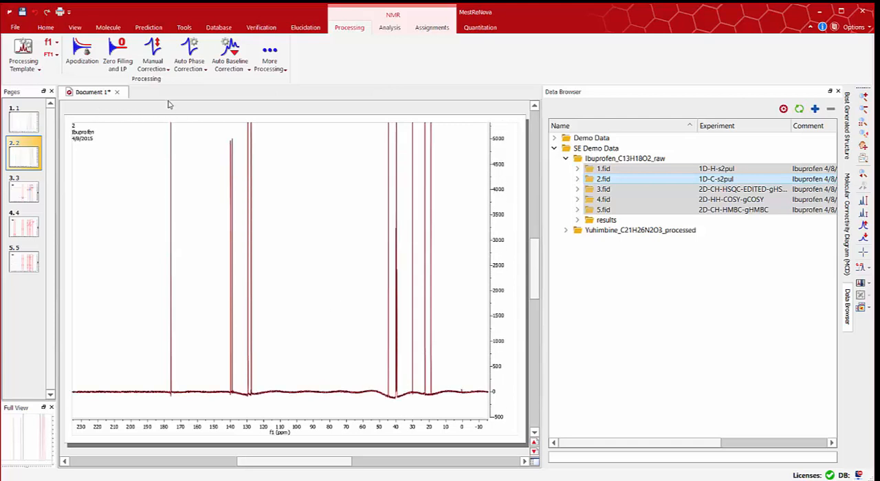
# In Processing Template set Exponential 1.5 Hz, Automatic phase correction and Baseline Correction, then apply.
pyautogui.click(22, 47)
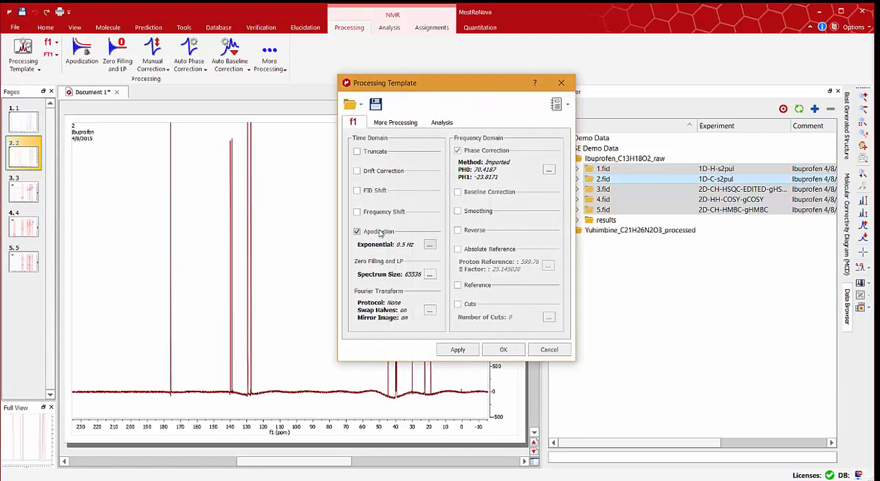
pyautogui.click(430, 247)
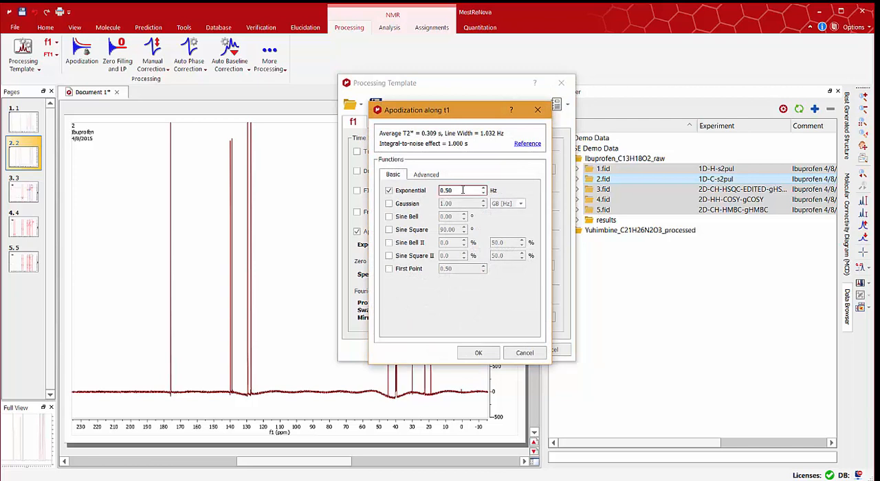
pyautogui.moveTo(462, 190); pyautogui.dragTo(430, 182)
pyautogui.write('1')
pyautogui.click(479, 352)
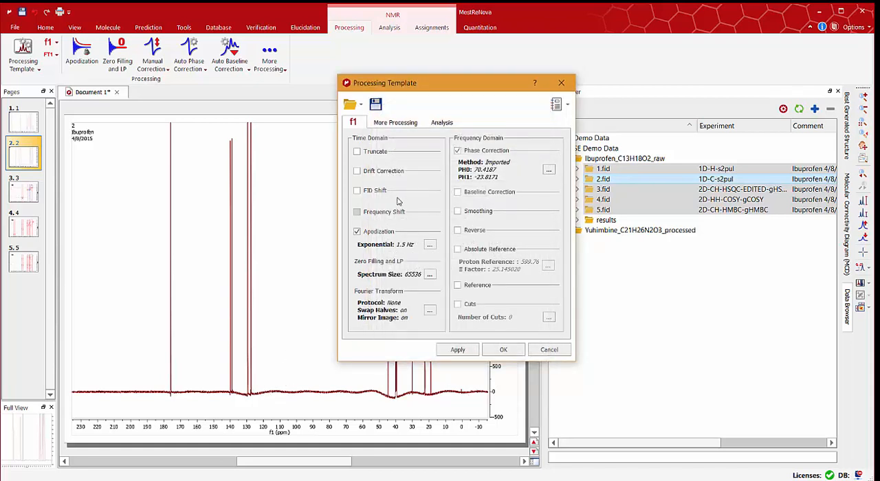
pyautogui.click(549, 170)
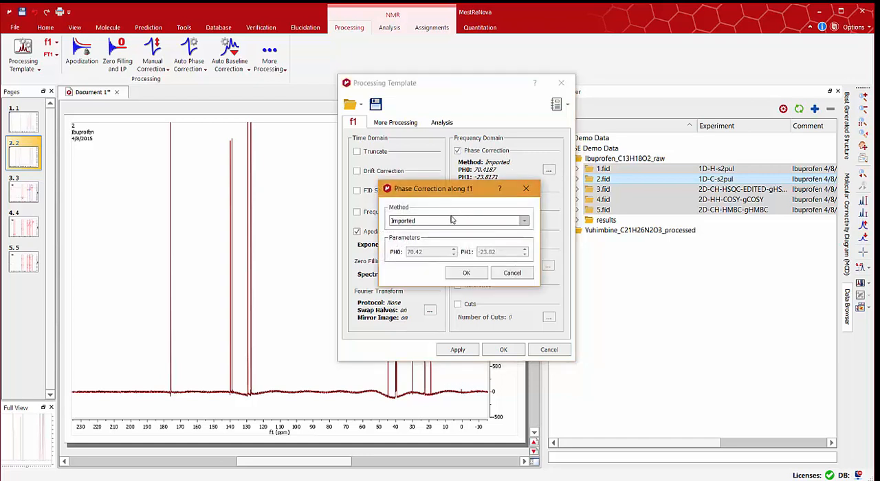
pyautogui.click(451, 221)
pyautogui.click(415, 237)
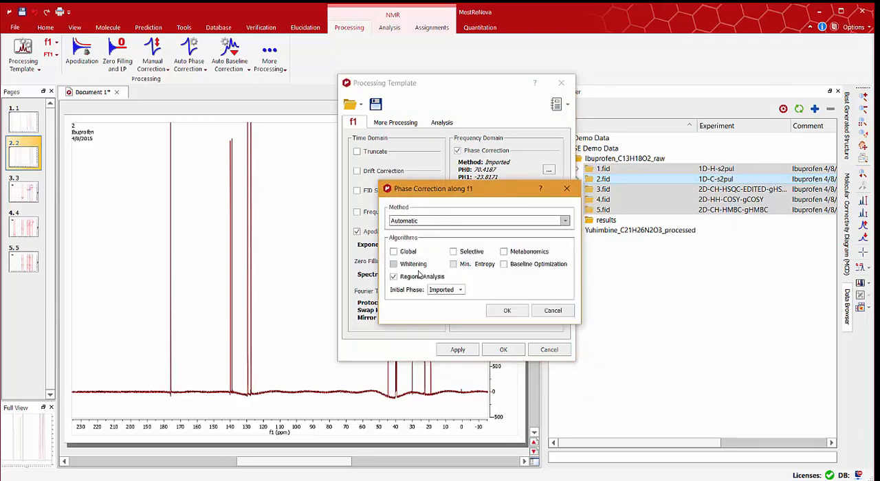
pyautogui.click(507, 310)
pyautogui.click(491, 183)
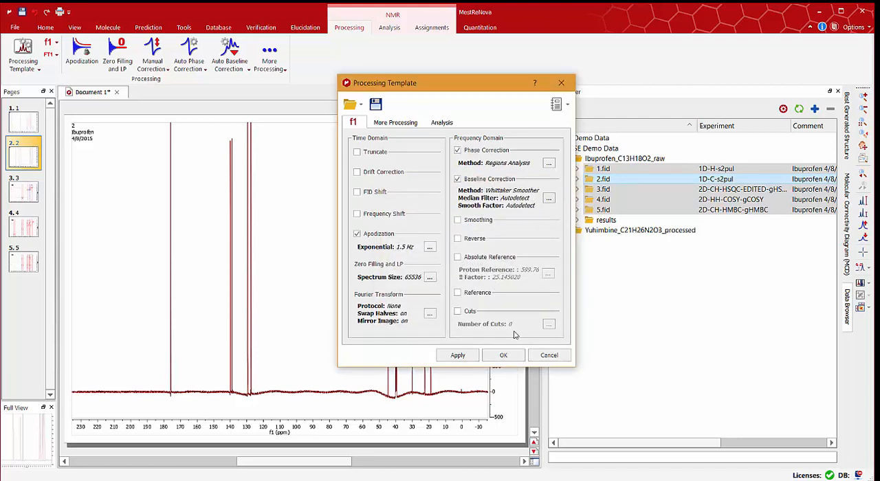
pyautogui.click(457, 356)
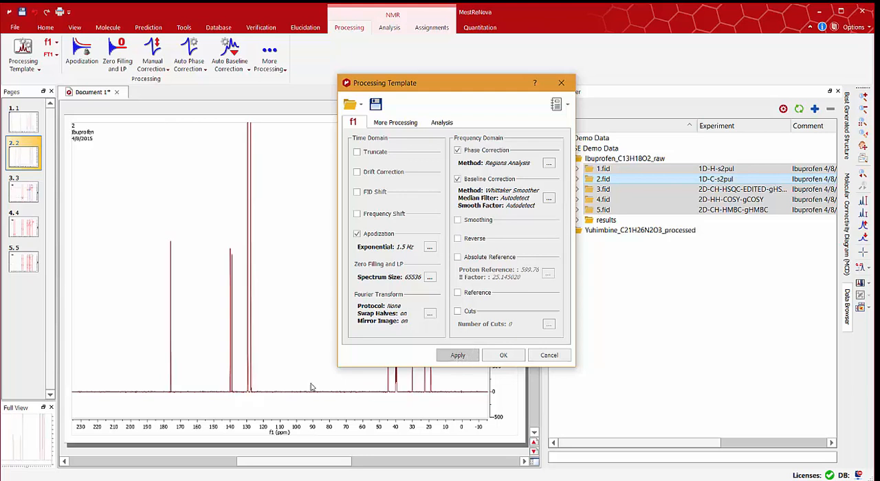
pyautogui.click(506, 356)
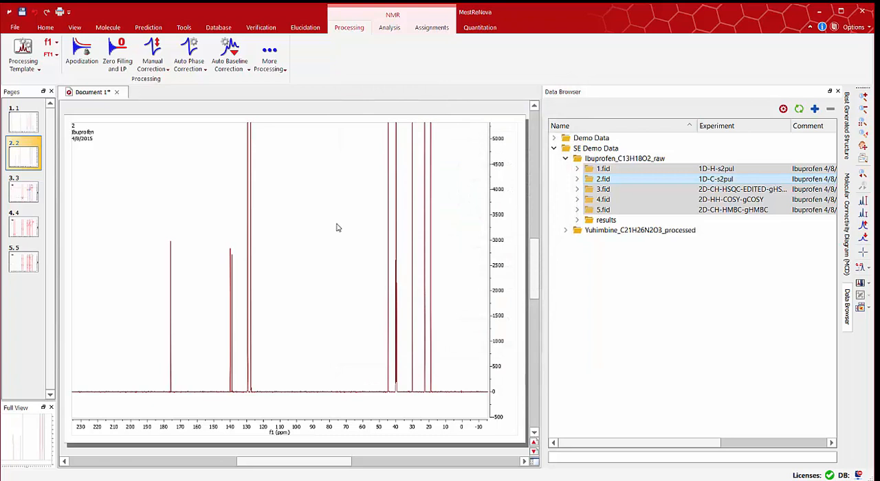
pyautogui.scroll(-3, 337, 241)
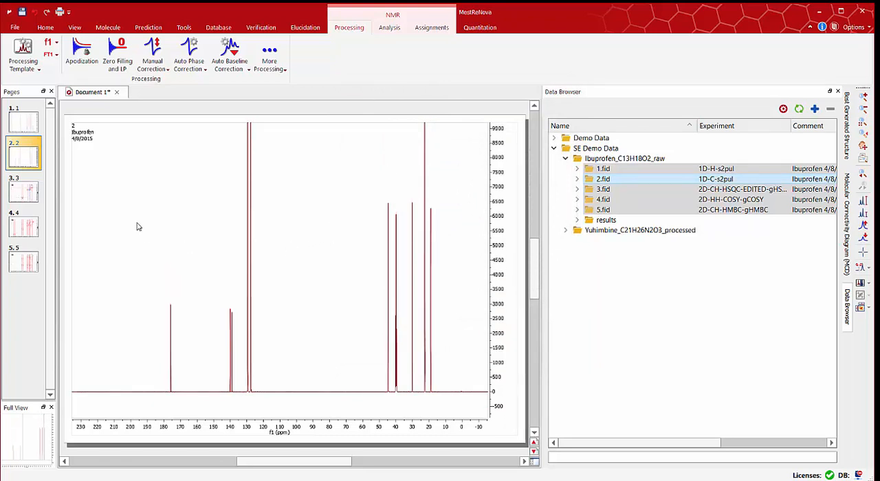
# Display the 2D HSQC spectrum on page 3.
pyautogui.click(28, 198)
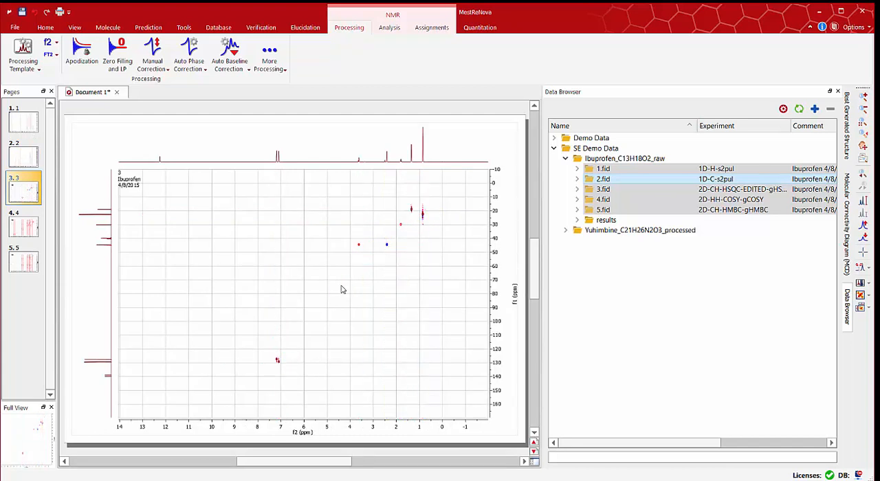
pyautogui.scroll(2, 341, 289)
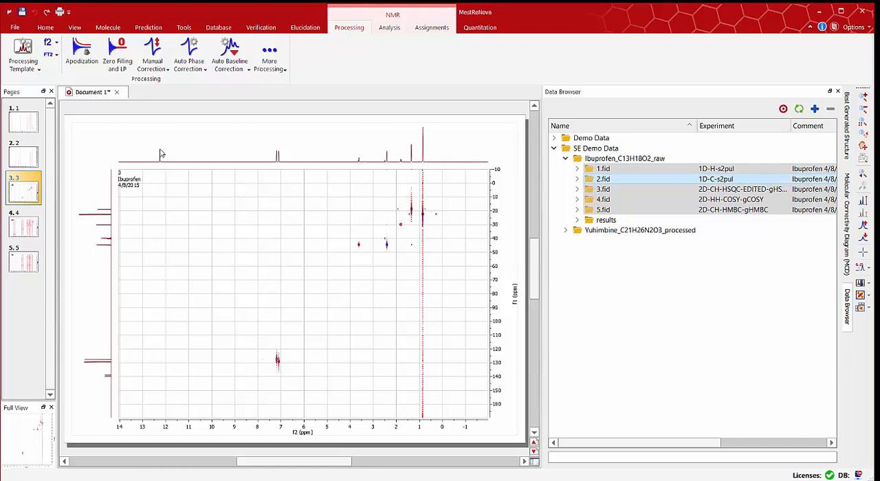
# Set the HSQC f2 apodization to Sine Square only, removing the Gaussian window.
pyautogui.click(26, 54)
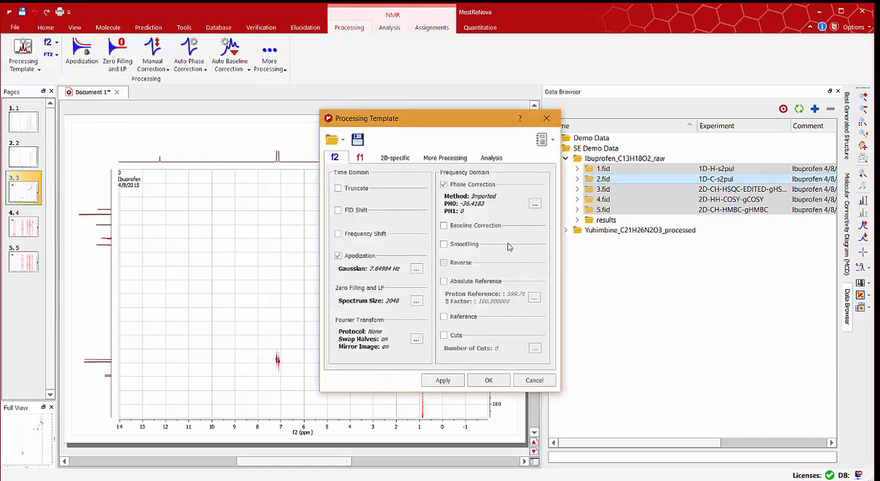
pyautogui.moveTo(455, 123); pyautogui.dragTo(538, 132)
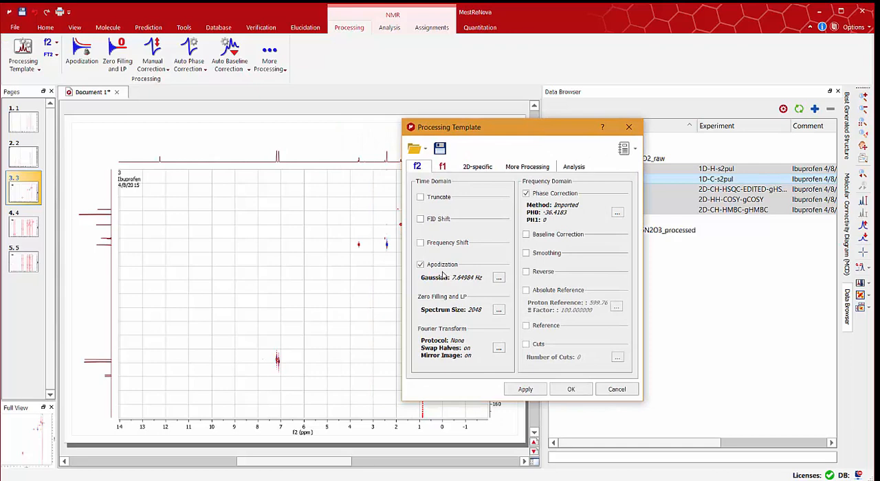
pyautogui.click(442, 166)
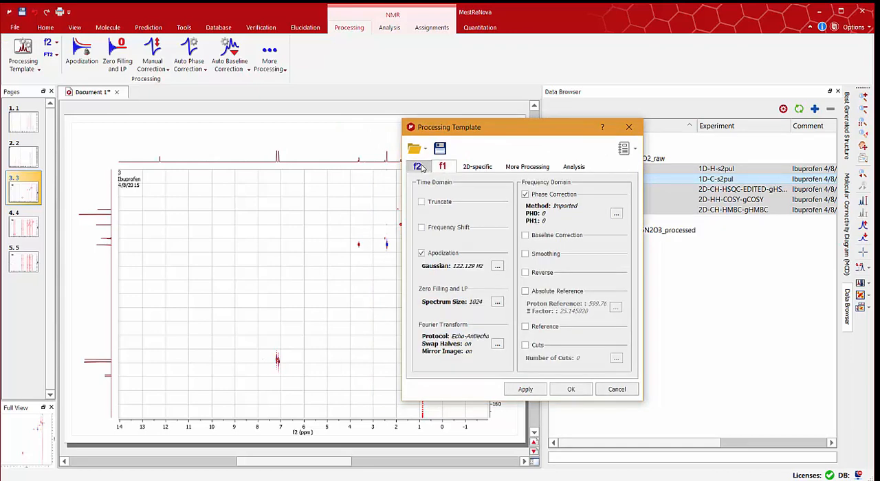
pyautogui.click(417, 166)
pyautogui.moveTo(485, 136); pyautogui.dragTo(563, 119)
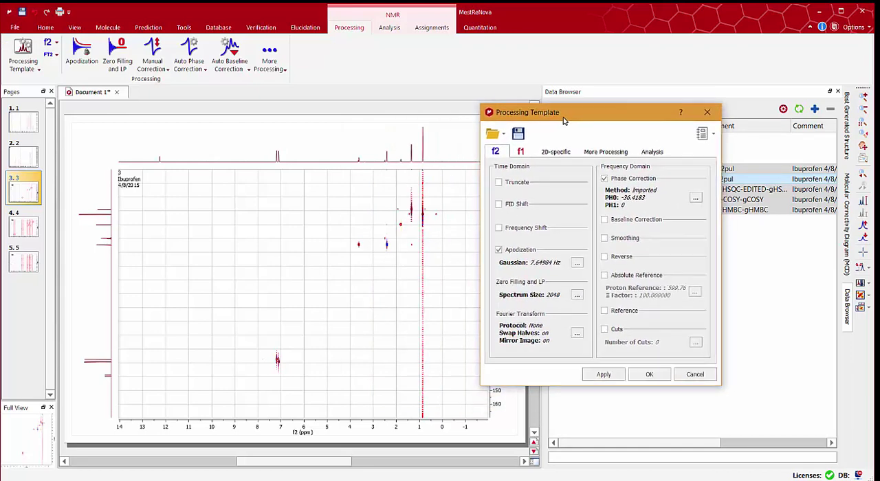
pyautogui.click(577, 264)
pyautogui.click(534, 255)
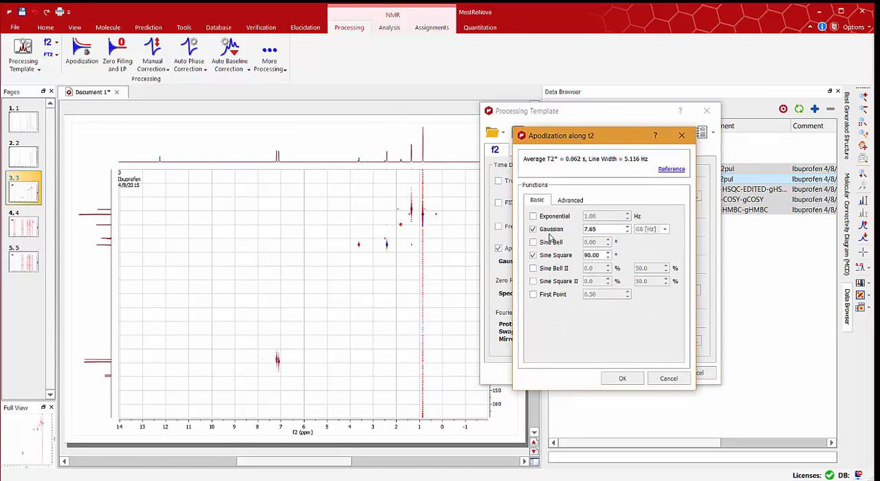
pyautogui.click(544, 231)
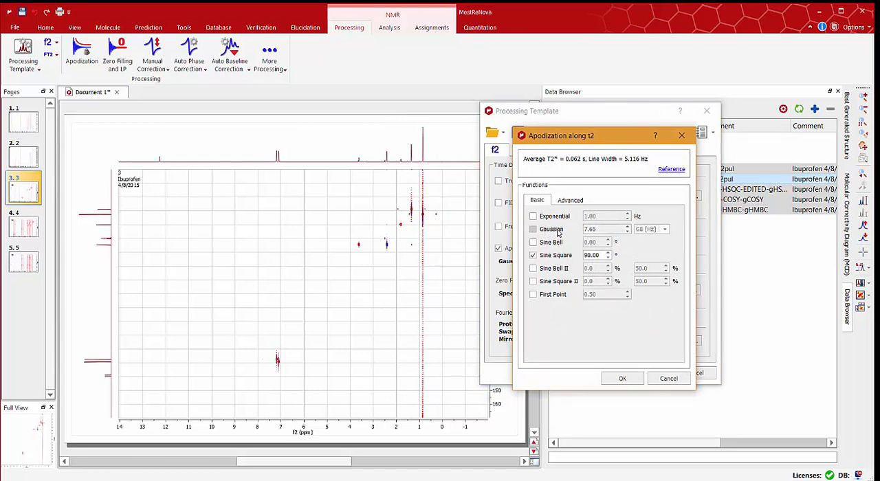
pyautogui.press('Return')
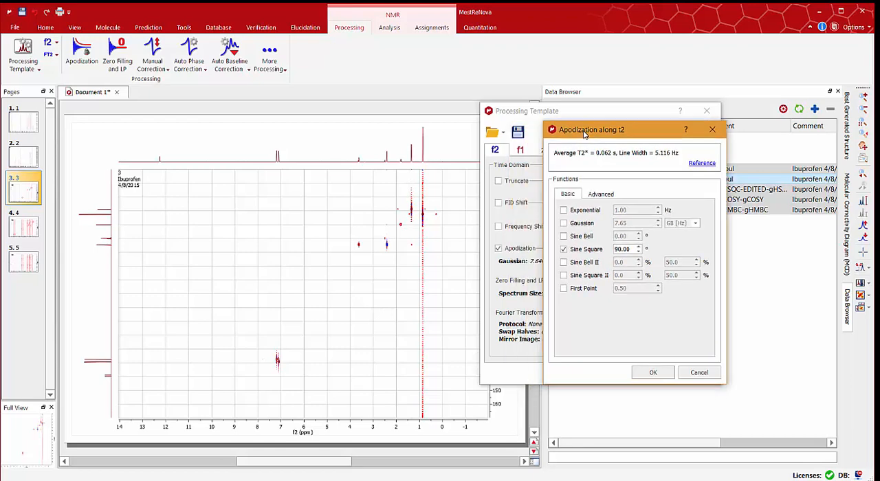
# Set the f1 apodization to Sine Square only and reprocess the spectrum.
pyautogui.click(520, 150)
pyautogui.click(576, 250)
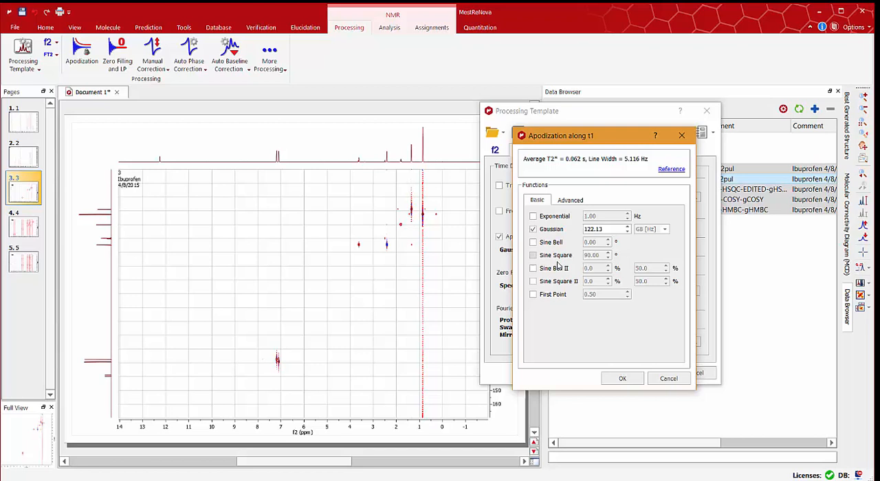
pyautogui.click(533, 255)
pyautogui.click(533, 229)
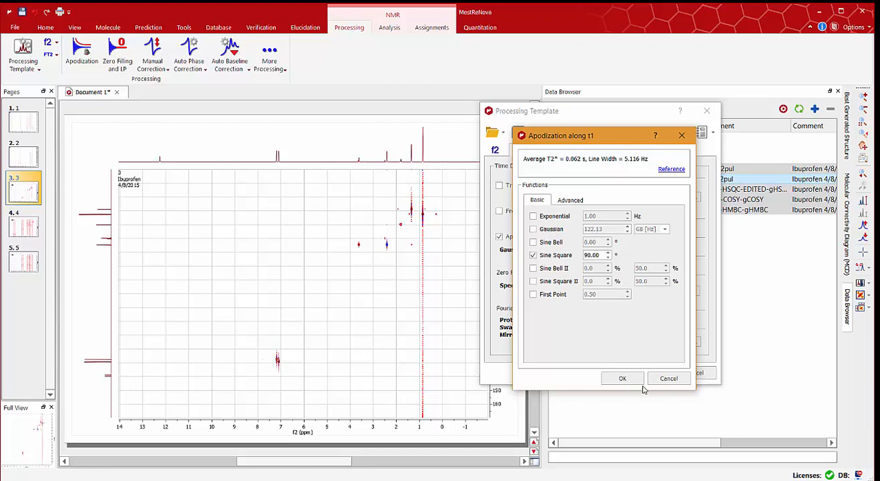
pyautogui.click(619, 378)
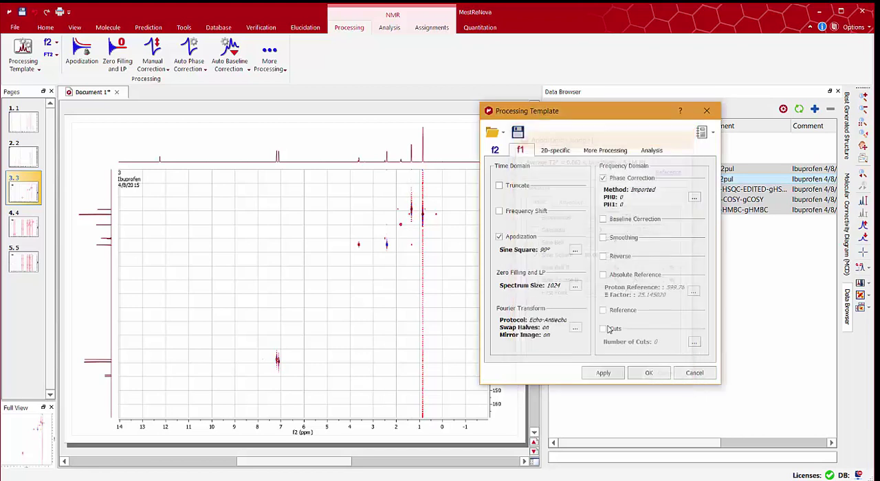
pyautogui.click(603, 373)
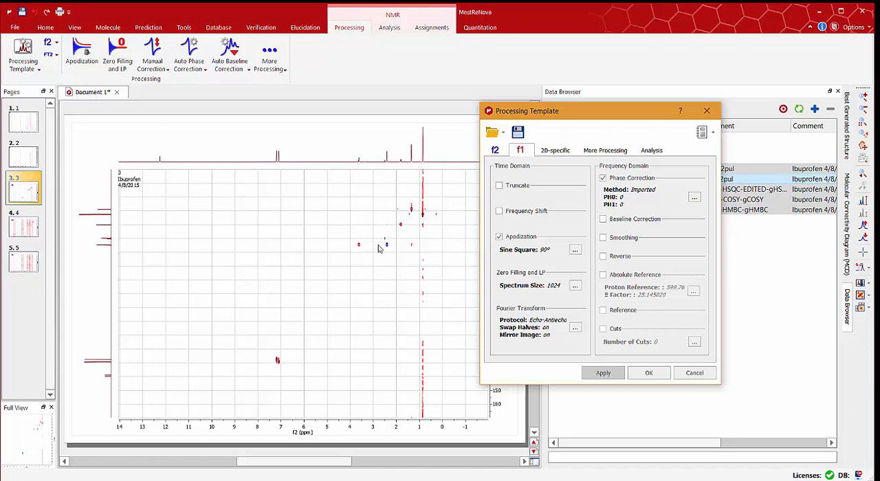
# Enable forward linear prediction to 512 points along f1 and reprocess the HSQC.
pyautogui.click(575, 285)
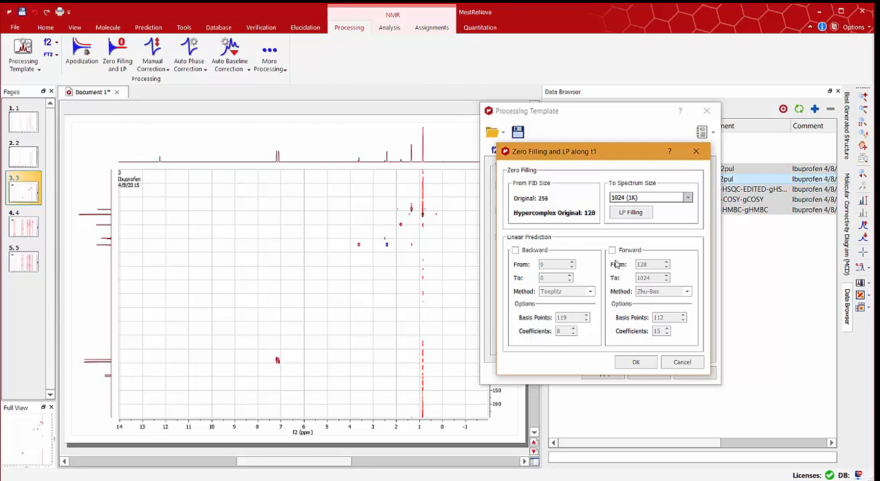
pyautogui.click(612, 250)
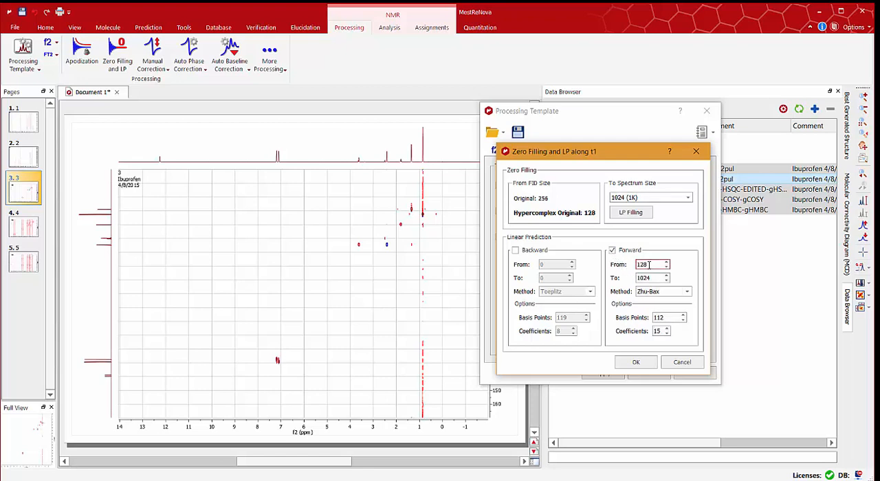
pyautogui.click(657, 278)
pyautogui.moveTo(660, 277); pyautogui.dragTo(601, 276)
pyautogui.write('5')
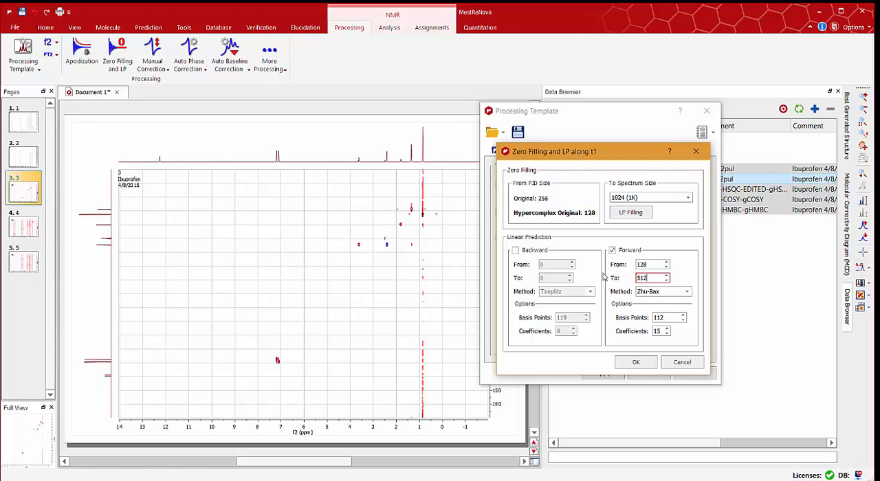
pyautogui.click(636, 362)
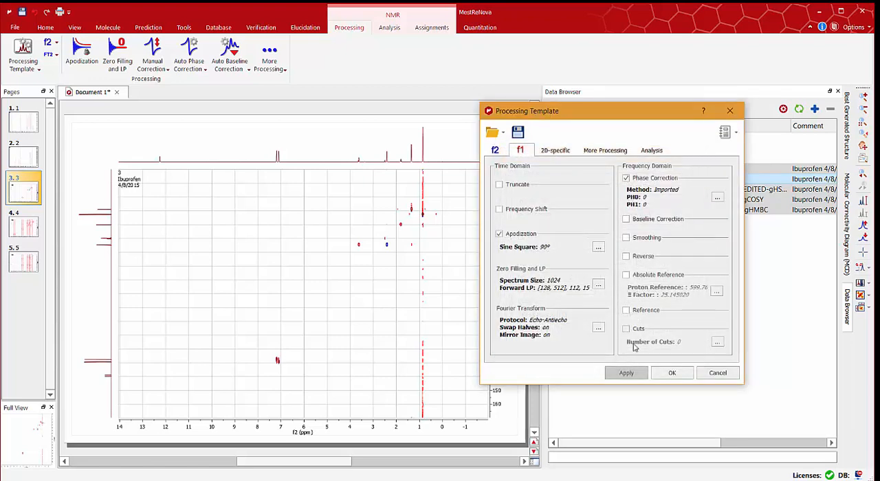
pyautogui.click(629, 374)
# Raise contour levels and zoom into the HSQC cross peaks, then do the same on pages 4 and 5.
pyautogui.click(672, 373)
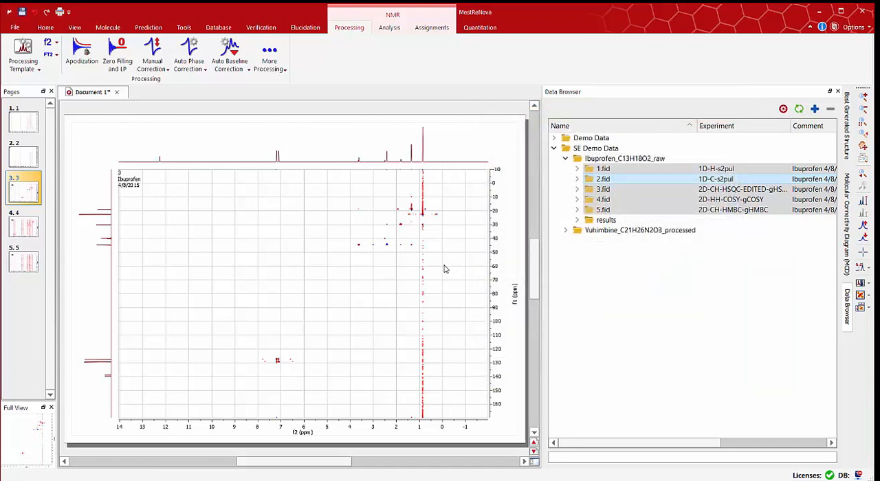
pyautogui.scroll(-1, 448, 260)
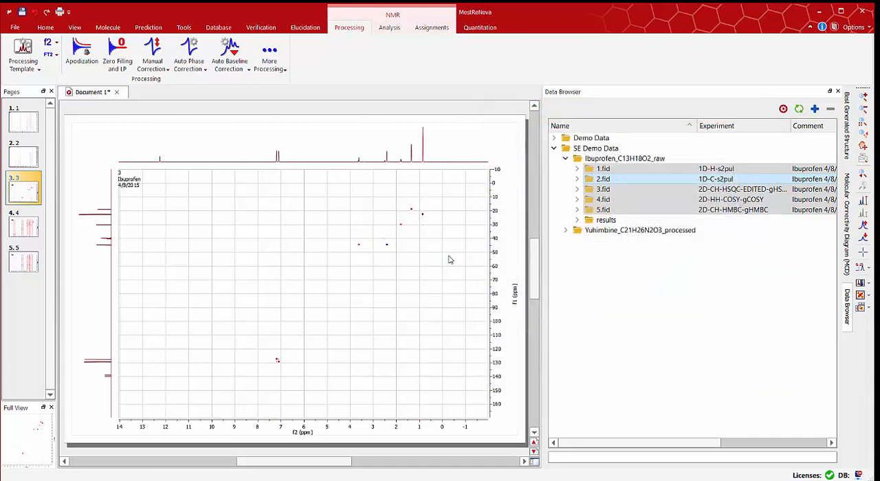
pyautogui.press('z')
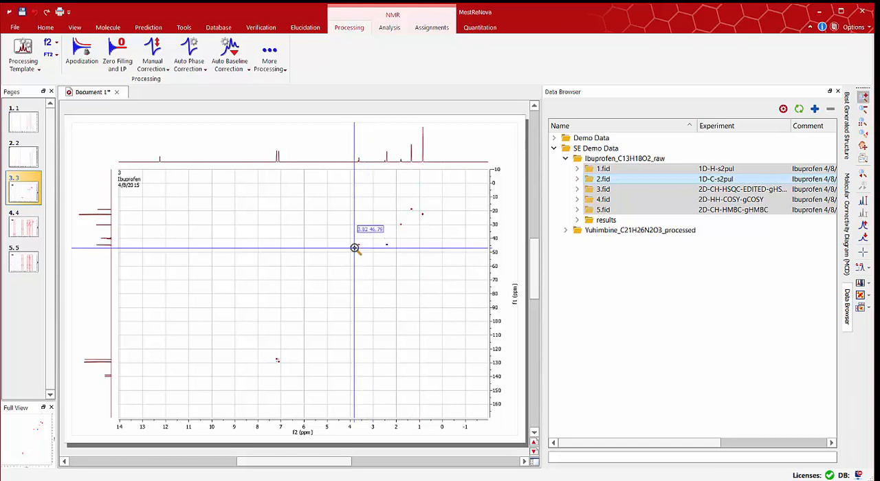
pyautogui.moveTo(350, 250); pyautogui.dragTo(401, 236)
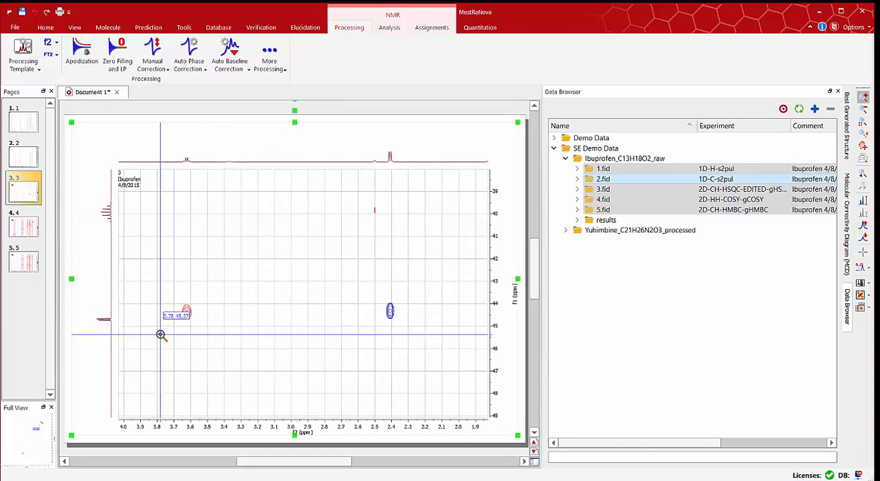
pyautogui.moveTo(160, 334); pyautogui.dragTo(415, 292)
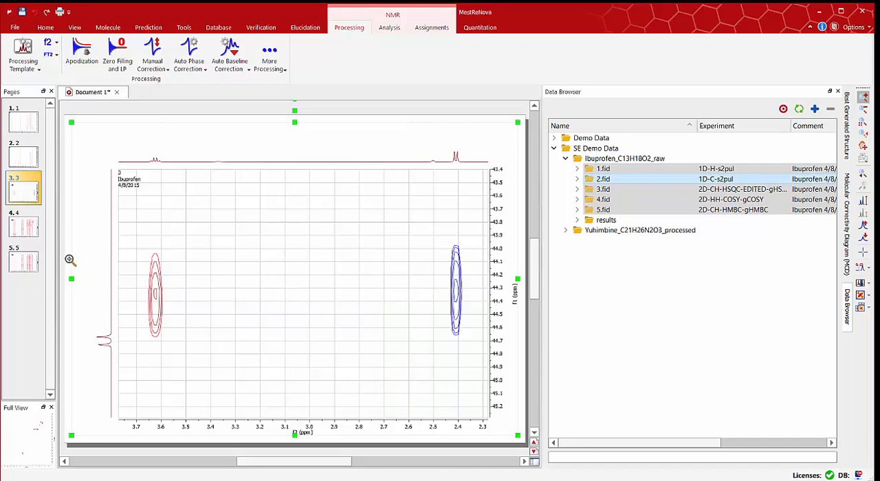
pyautogui.click(26, 228)
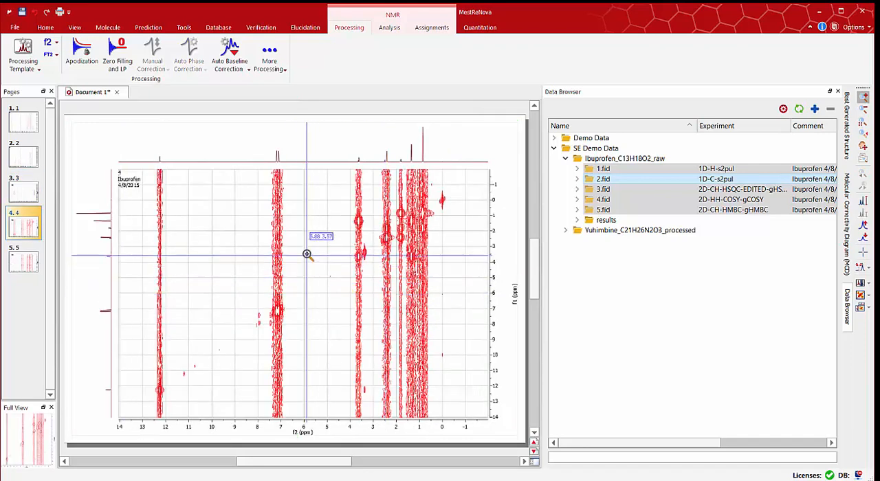
pyautogui.scroll(-3, 310, 257)
pyautogui.scroll(-2, 309, 257)
pyautogui.scroll(-3, 309, 257)
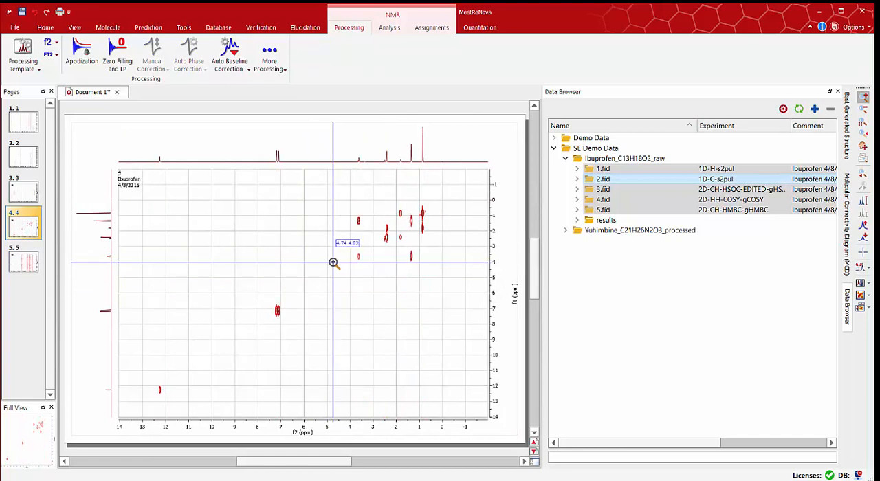
pyautogui.scroll(-1, 332, 262)
pyautogui.scroll(-1, 332, 262)
pyautogui.scroll(-1, 331, 262)
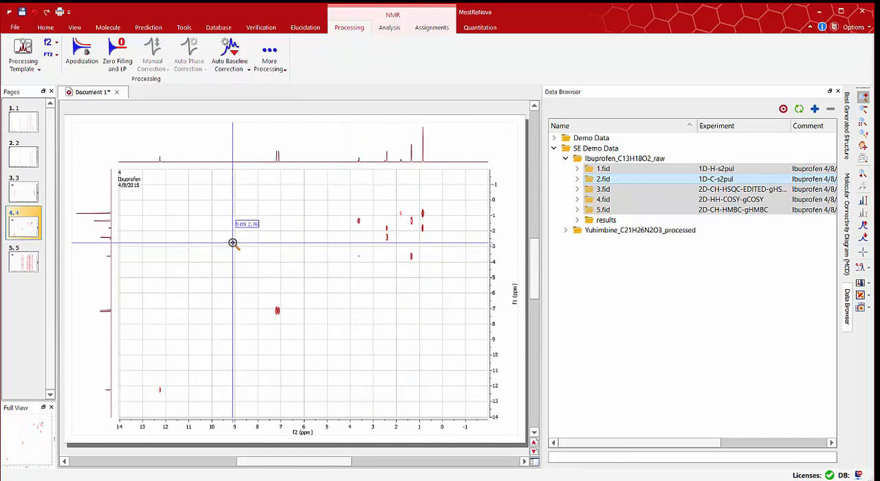
pyautogui.click(25, 267)
pyautogui.scroll(-2, 316, 286)
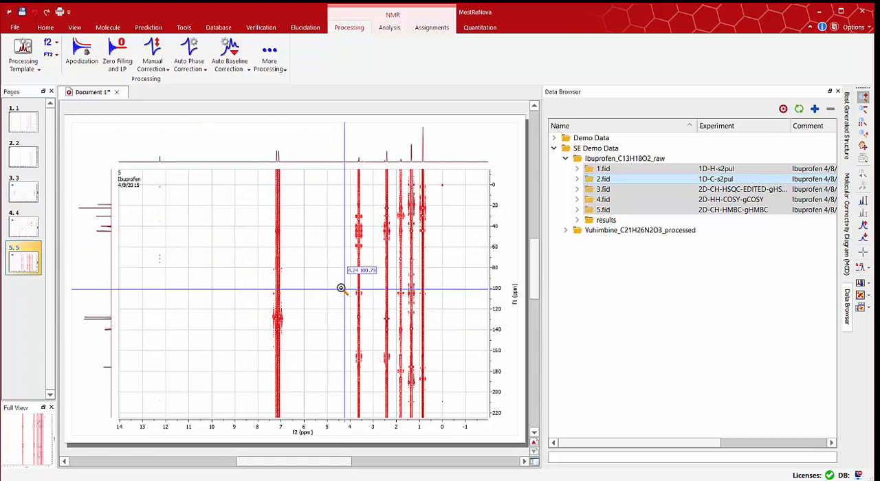
pyautogui.scroll(-1, 323, 282)
pyautogui.scroll(-1, 311, 273)
pyautogui.scroll(-1, 310, 275)
pyautogui.scroll(-1, 309, 275)
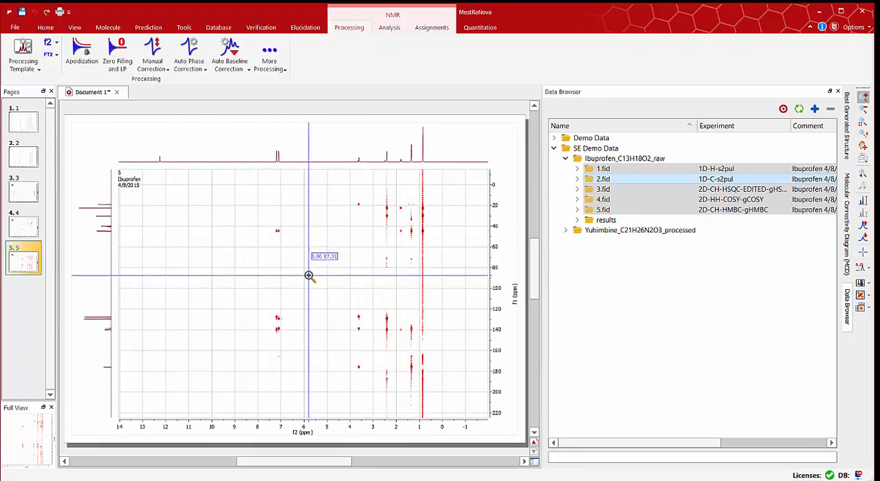
pyautogui.scroll(-1, 310, 275)
pyautogui.scroll(-1, 250, 283)
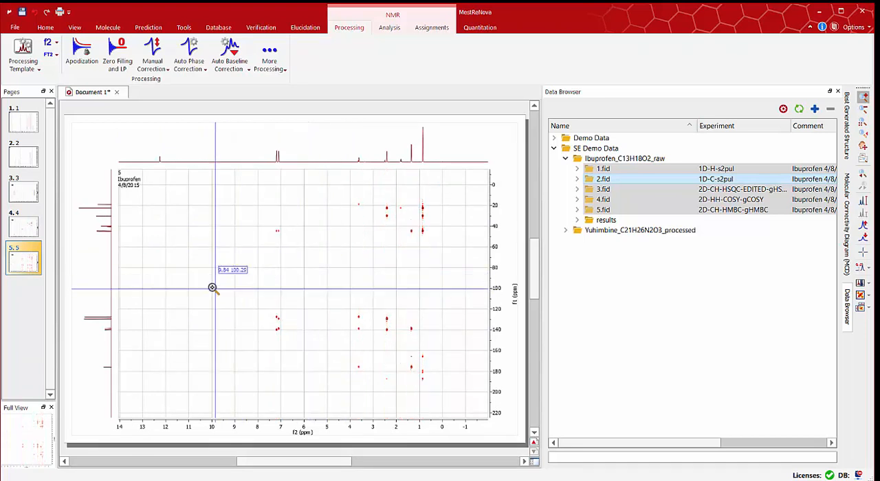
# Set the HMBC f2 and f1 apodization to Sine Square only.
pyautogui.click(23, 49)
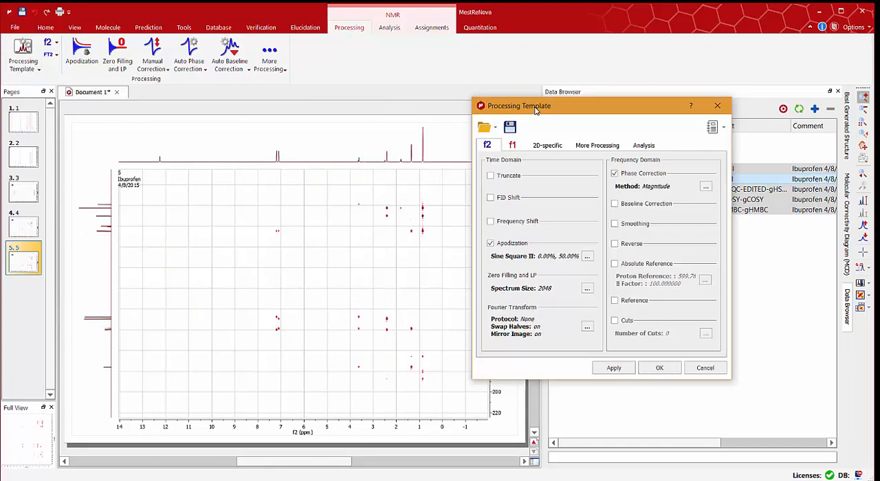
pyautogui.click(587, 257)
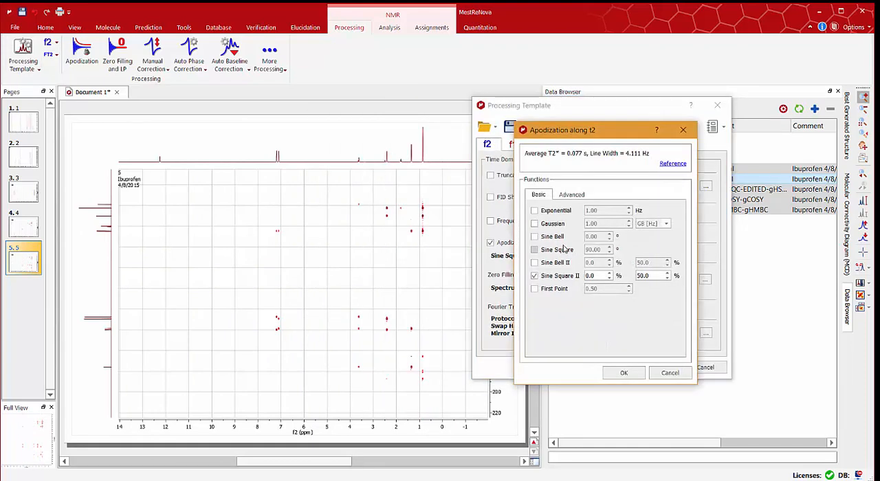
pyautogui.click(556, 252)
pyautogui.click(543, 279)
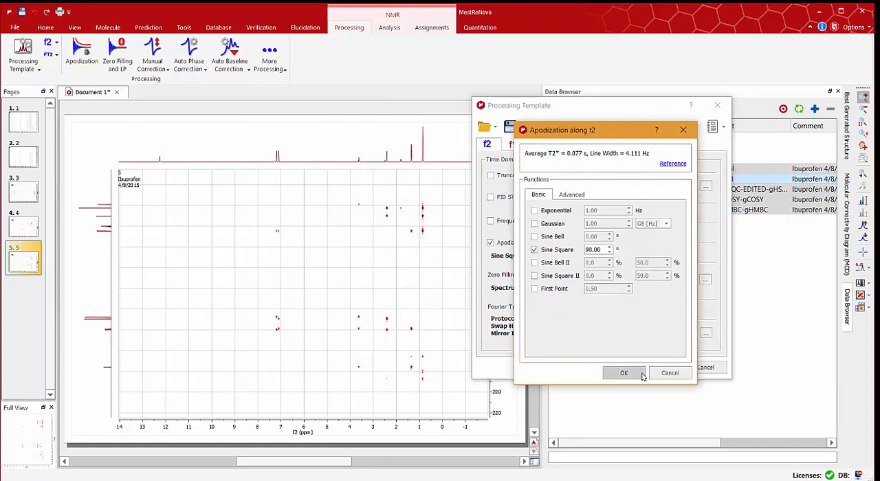
pyautogui.click(629, 374)
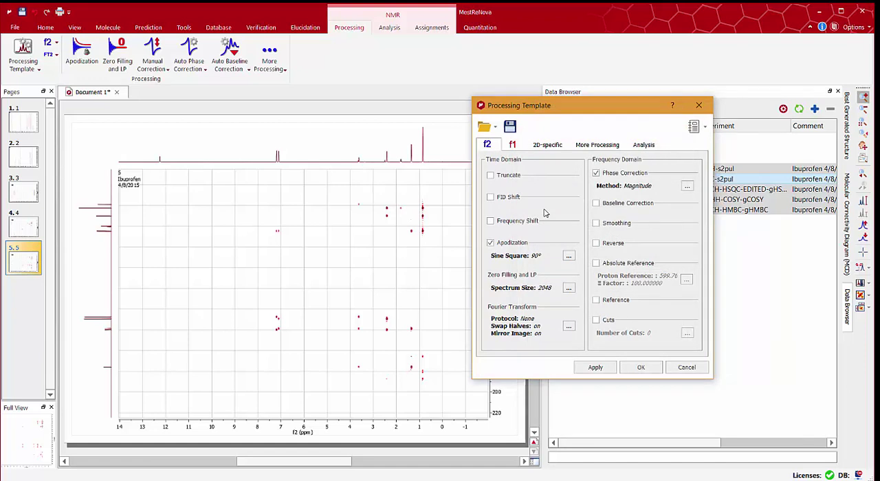
pyautogui.click(512, 146)
pyautogui.click(567, 245)
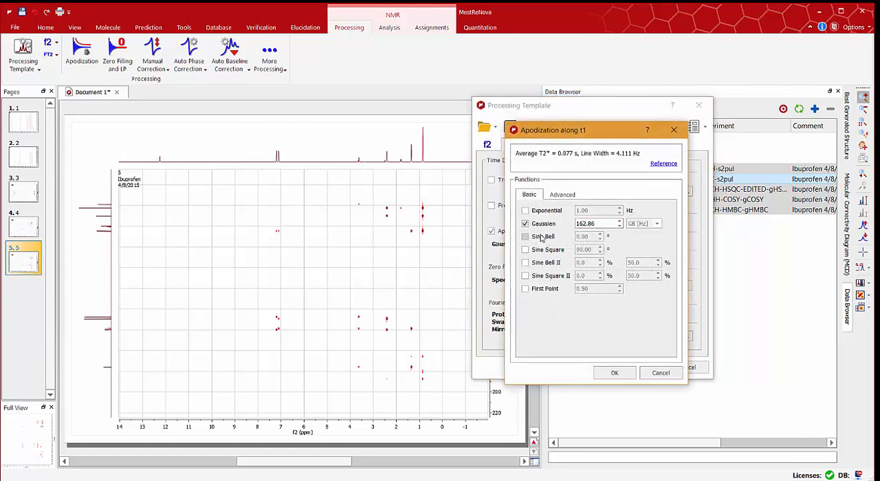
pyautogui.click(541, 254)
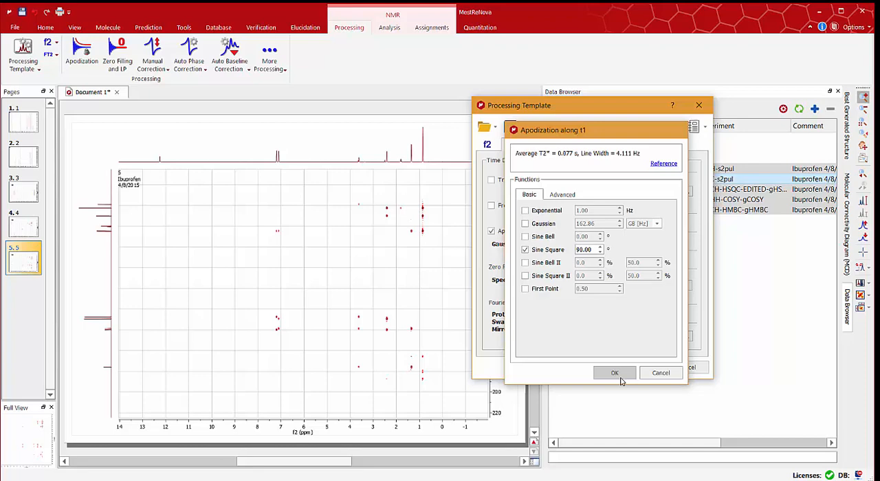
pyautogui.click(618, 373)
# Enable f1 forward linear prediction to 512 points and confirm the HMBC processing.
pyautogui.click(567, 281)
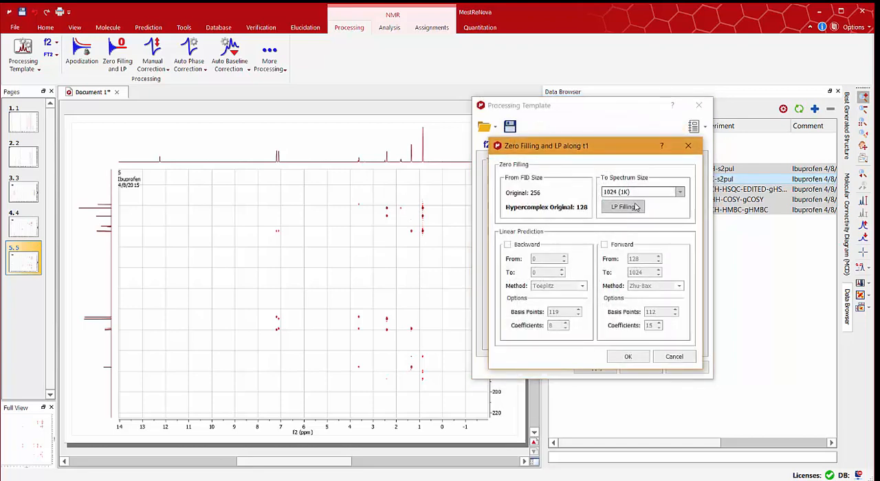
pyautogui.click(604, 244)
pyautogui.doubleClick(636, 273)
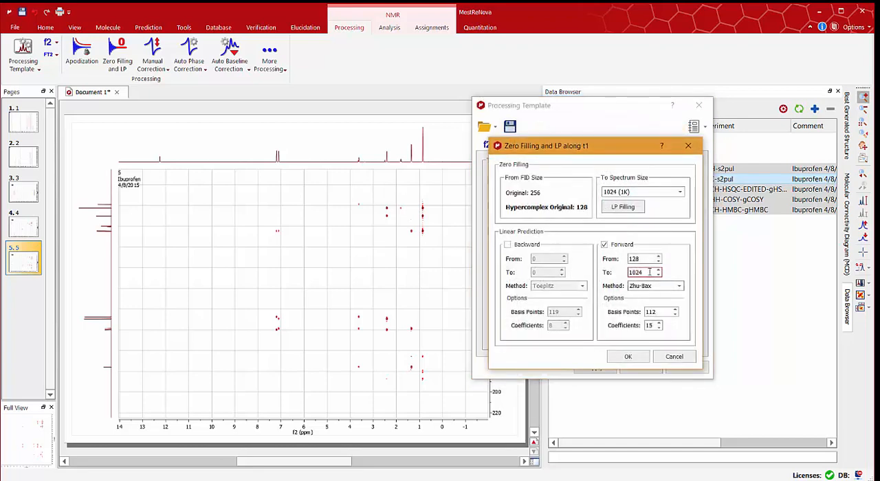
pyautogui.write('512')
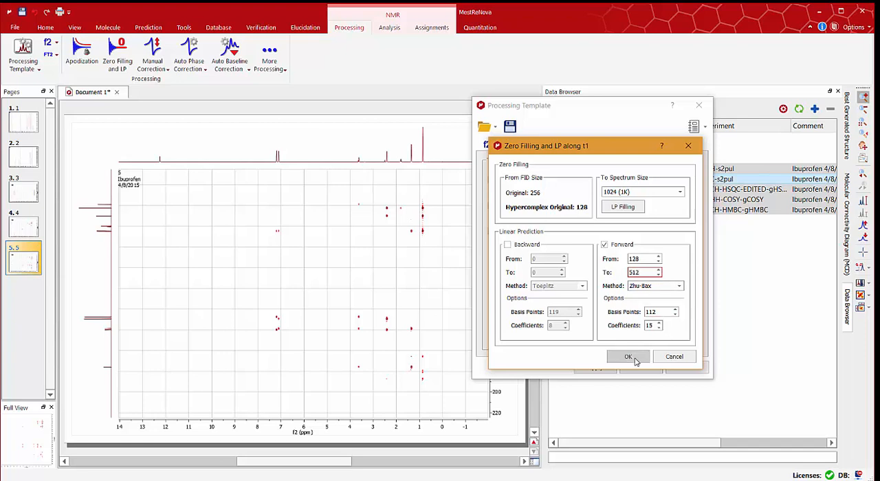
pyautogui.click(628, 356)
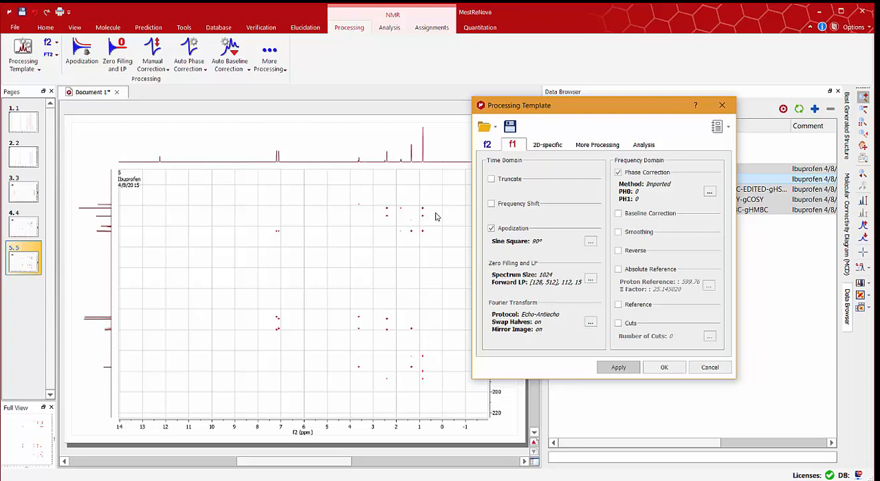
pyautogui.click(665, 372)
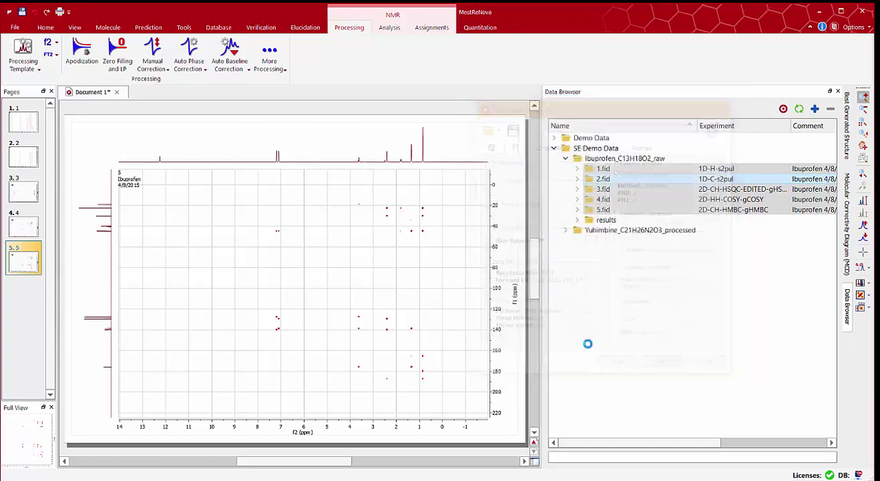
# Reference the page 1 proton spectrum by setting the small peak near 0 ppm to exactly 0 ppm.
pyautogui.click(389, 29)
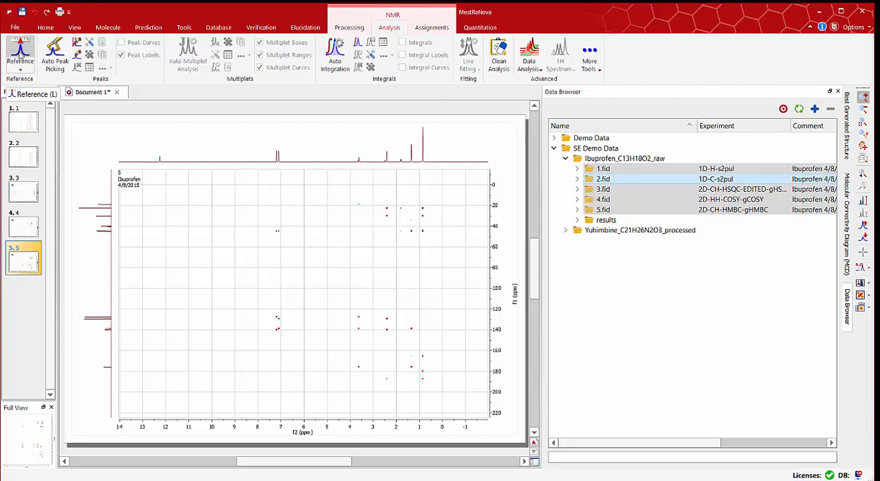
pyautogui.click(21, 61)
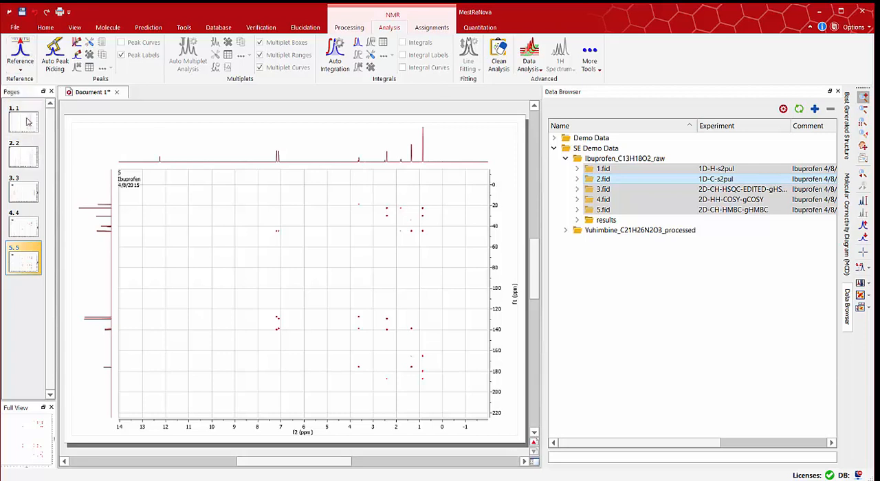
pyautogui.click(25, 121)
pyautogui.moveTo(424, 375); pyautogui.dragTo(455, 376)
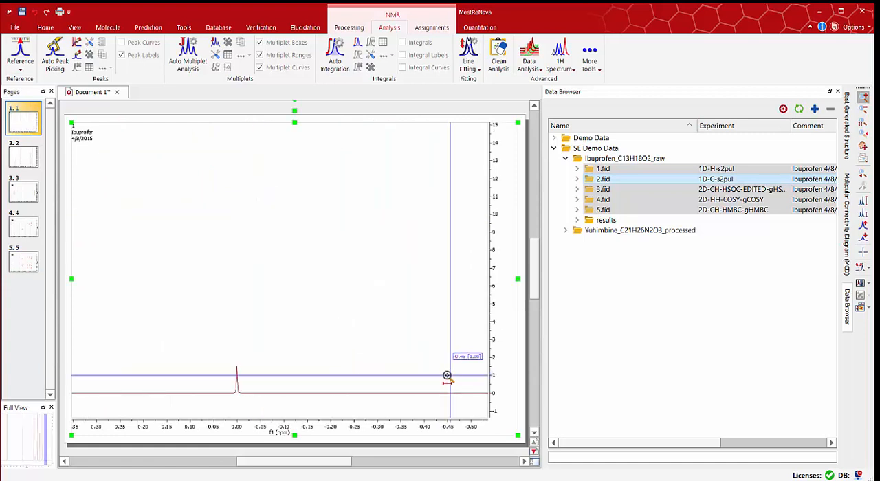
pyautogui.moveTo(212, 358); pyautogui.dragTo(265, 352)
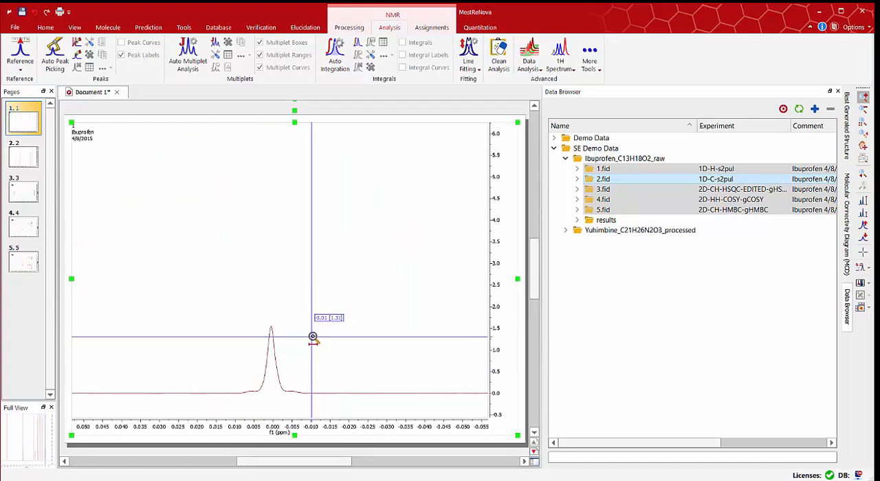
pyautogui.click(20, 50)
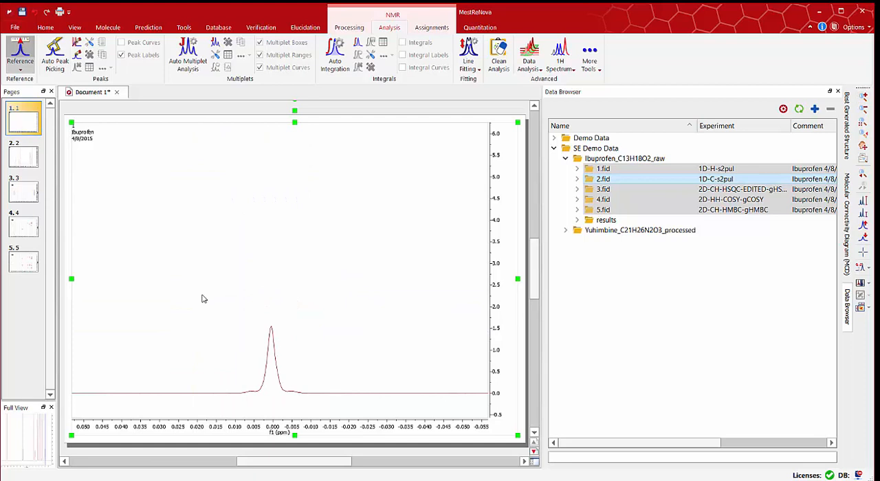
pyautogui.click(272, 350)
pyautogui.write('0.000 ppm')
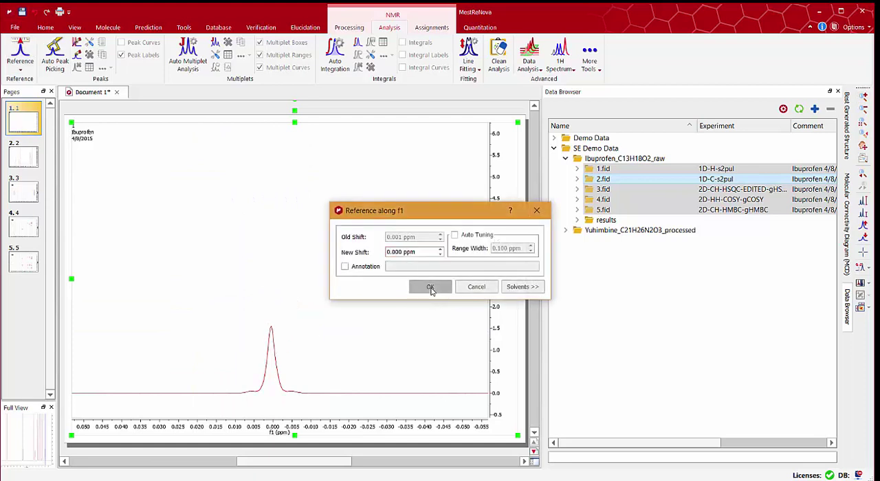
pyautogui.click(432, 286)
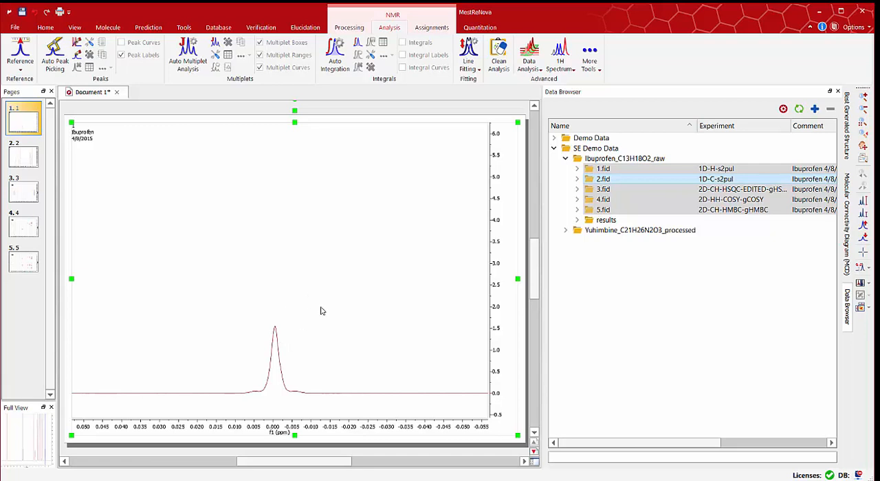
# Review the 13C, HSQC, COSY and HMBC pages, then return to the proton spectrum on page 1.
pyautogui.click(27, 161)
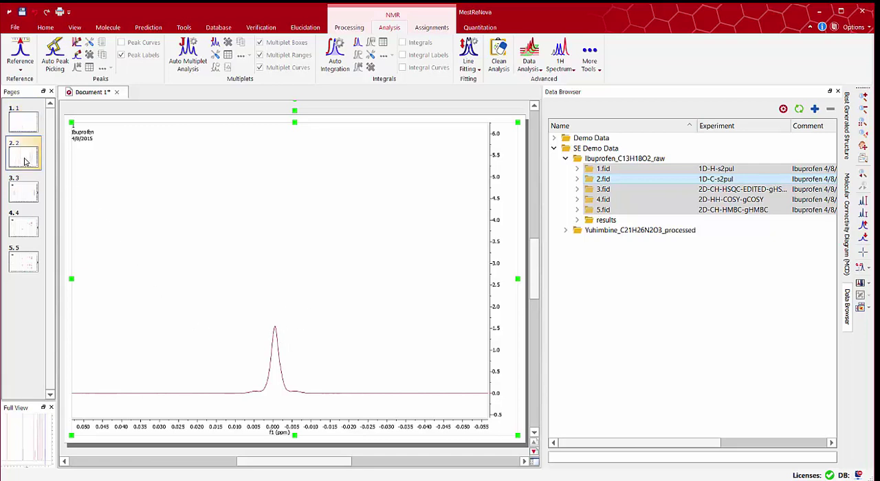
pyautogui.click(28, 195)
pyautogui.click(32, 236)
pyautogui.click(33, 265)
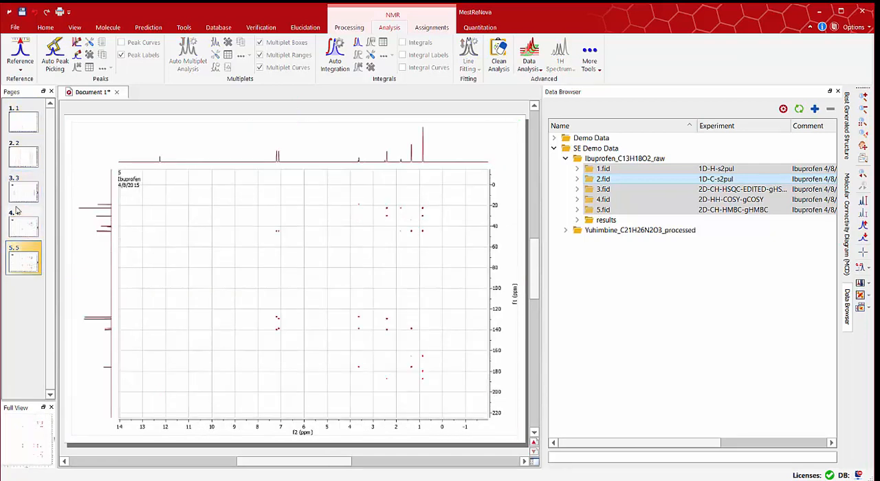
pyautogui.click(28, 120)
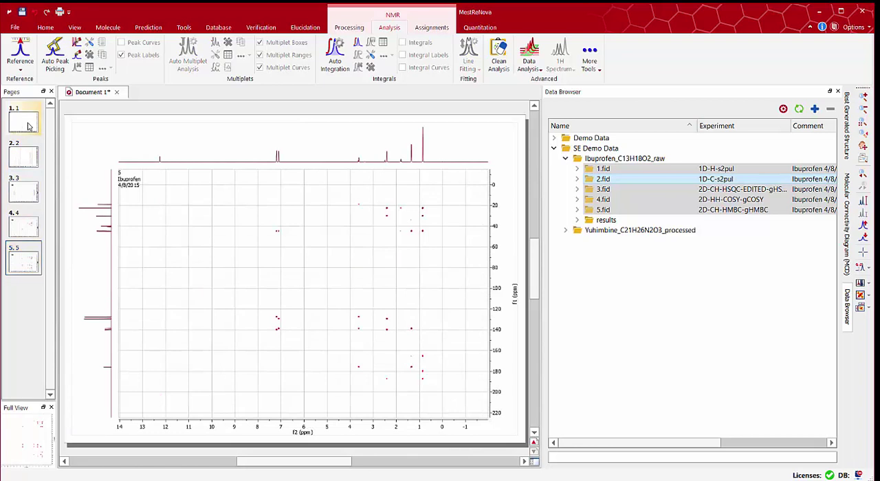
# Apply the proton reference as an absolute reference to all spectra and show the 13C page.
pyautogui.click(20, 72)
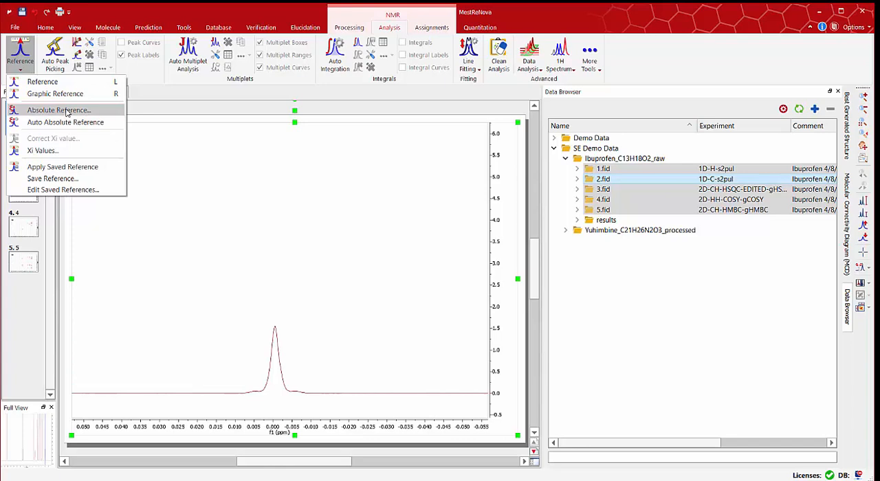
pyautogui.click(67, 112)
pyautogui.scroll(-1, 344, 247)
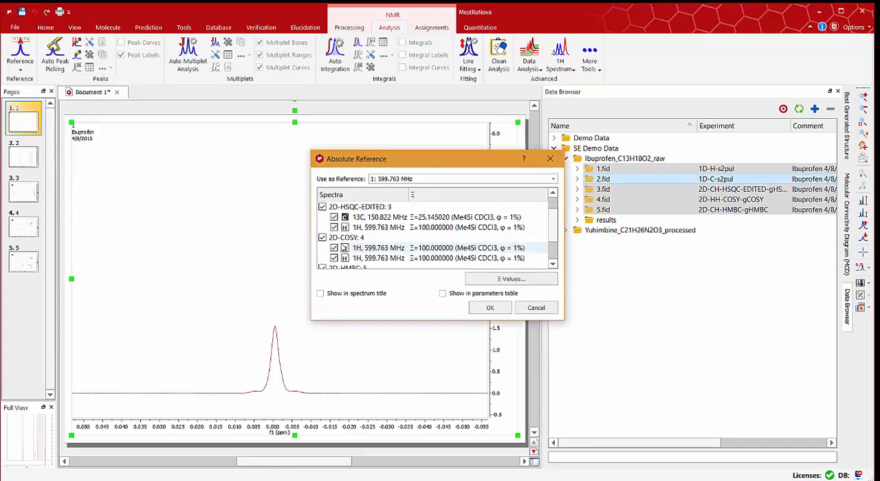
pyautogui.scroll(1, 344, 248)
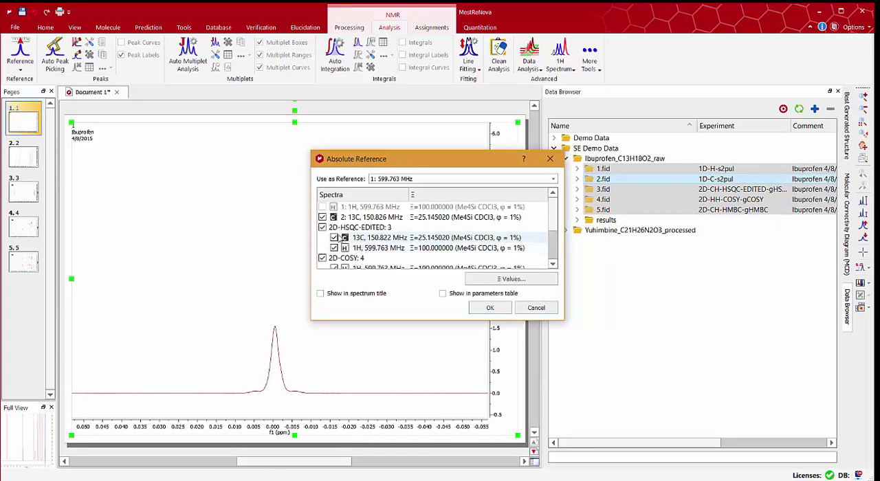
pyautogui.click(490, 308)
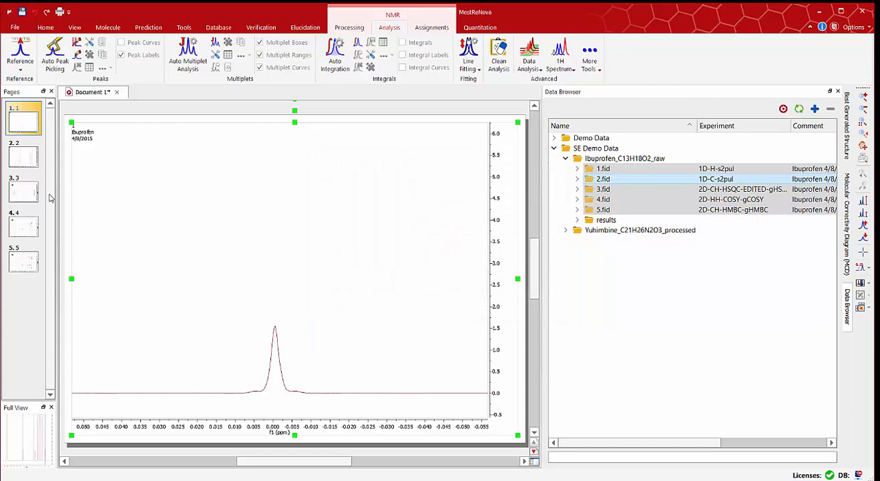
pyautogui.click(27, 158)
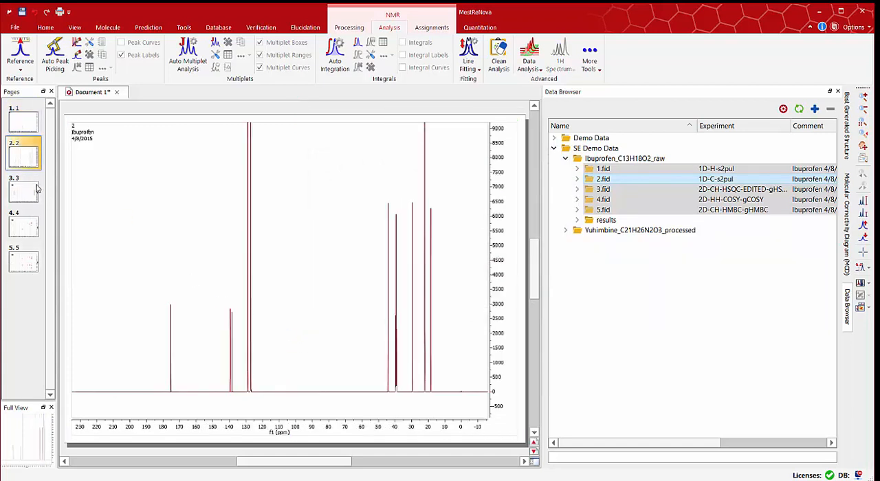
# Make the HSQC page's top trace peaks taller and turn on the crosshair readout (C).
pyautogui.click(28, 196)
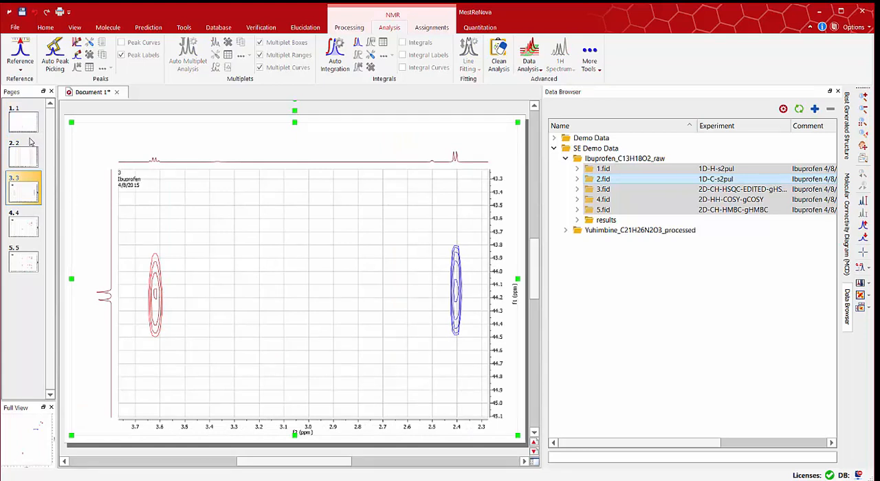
pyautogui.click(69, 134)
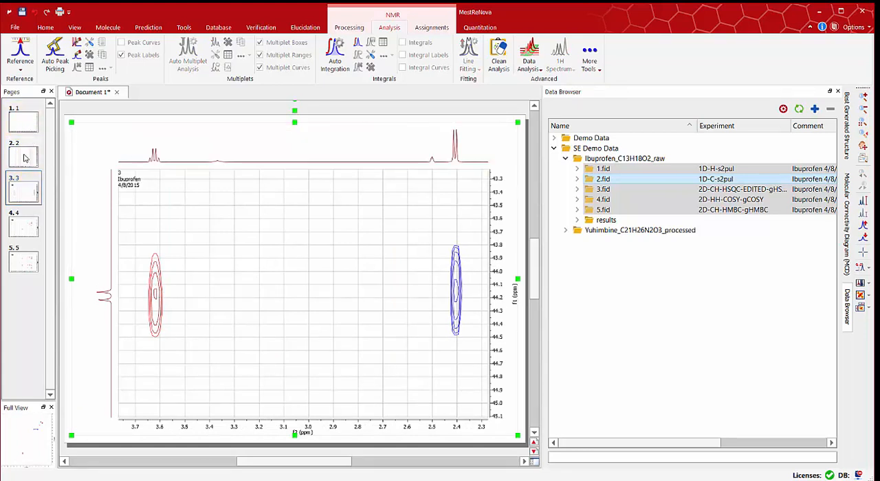
pyautogui.scroll(2, 92, 216)
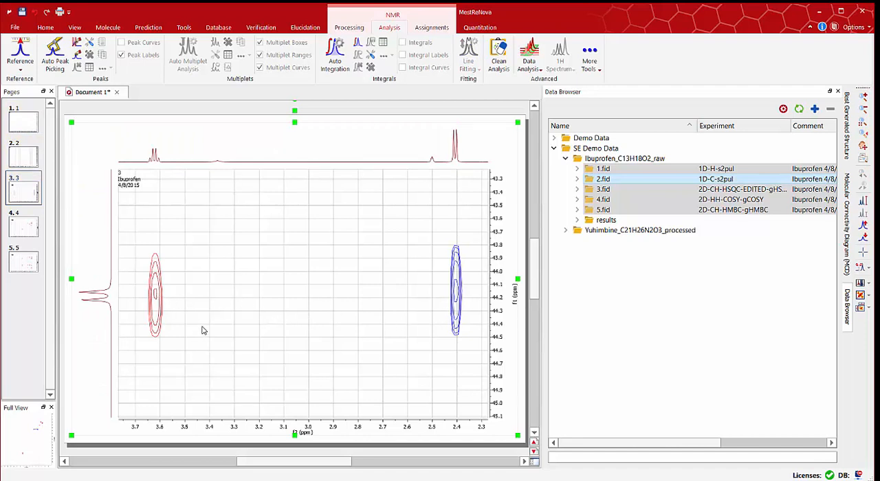
pyautogui.press('c')
# Start structure elucidation and show the elucidation workflow steps.
pyautogui.click(304, 29)
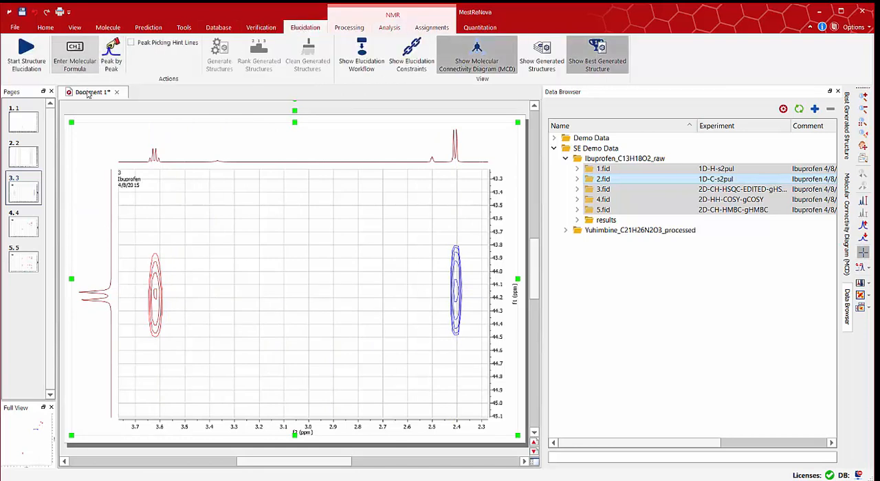
pyautogui.click(28, 60)
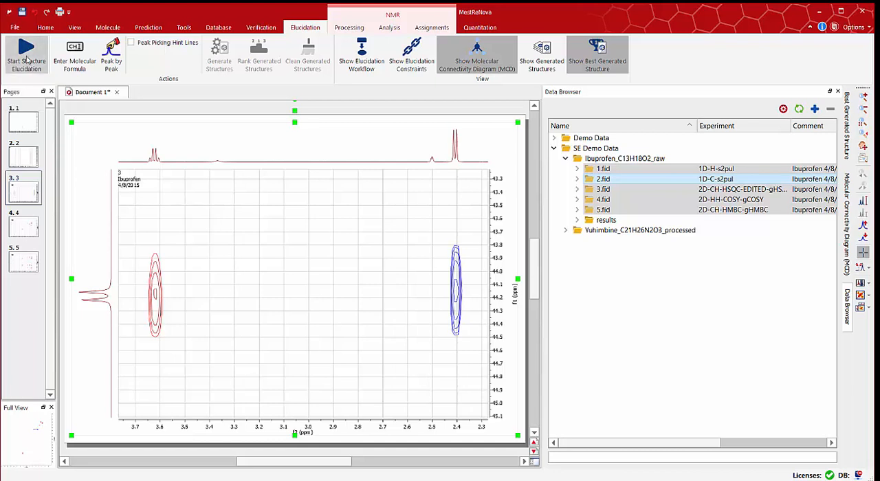
pyautogui.click(26, 55)
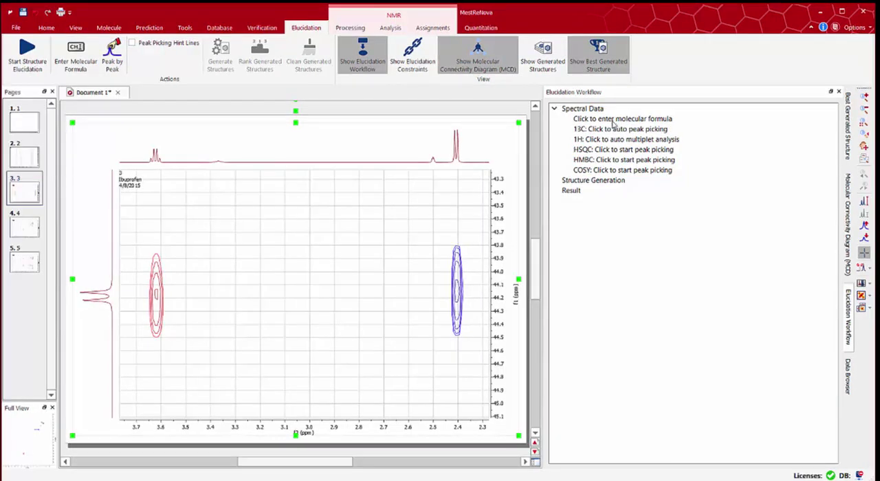
# Enter molecular formula C13H18O2 and return to the elucidation workflow.
pyautogui.click(612, 119)
pyautogui.write('C13H18O2')
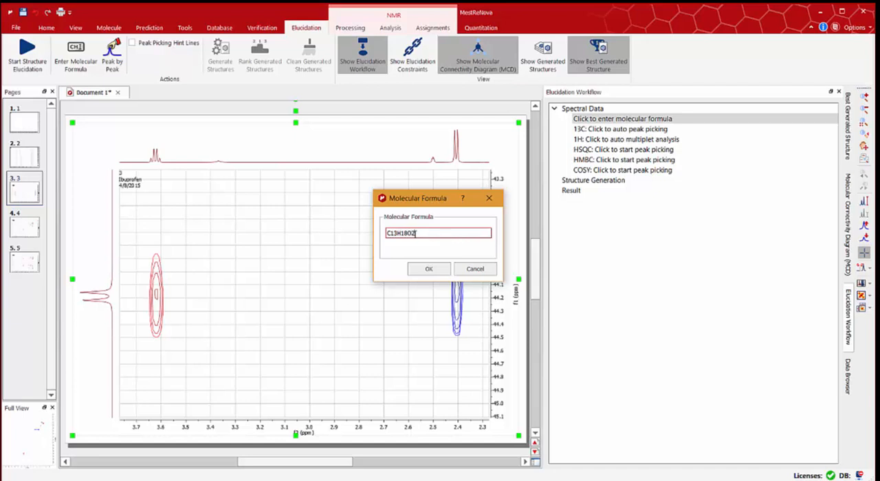
pyautogui.click(428, 270)
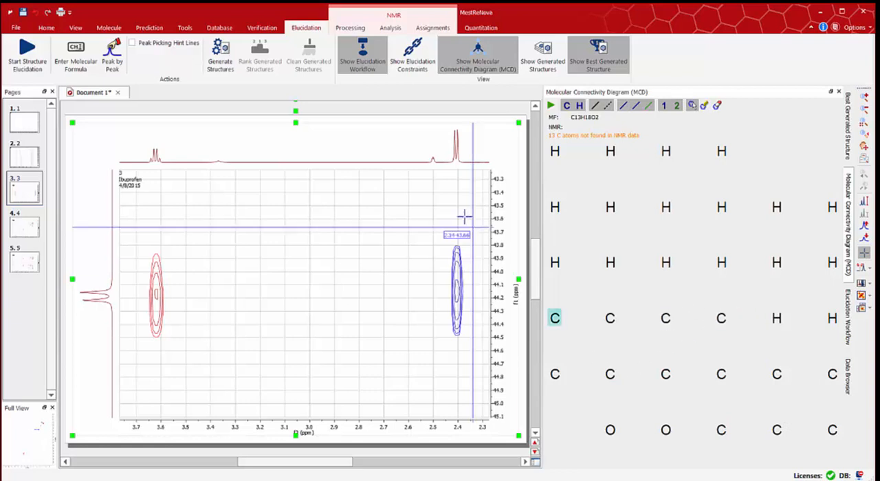
pyautogui.click(24, 59)
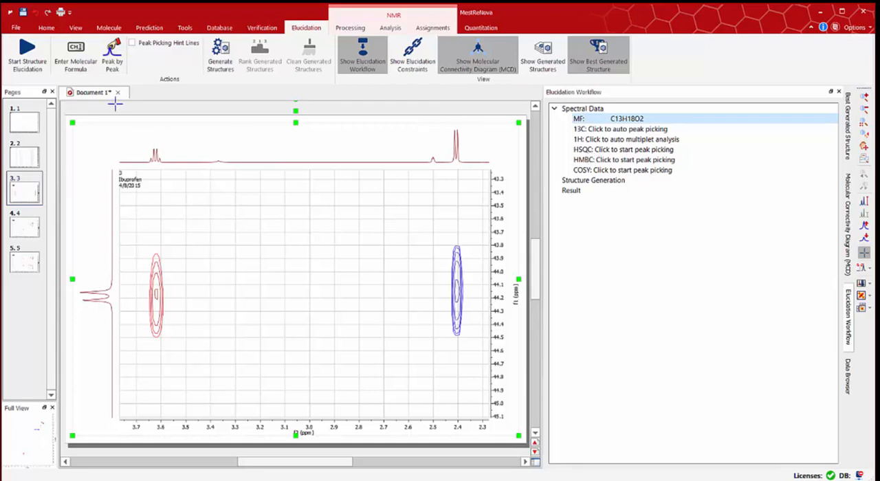
# Run automatic 13C peak picking on page 2 and bring up the spectrum's context actions.
pyautogui.click(26, 157)
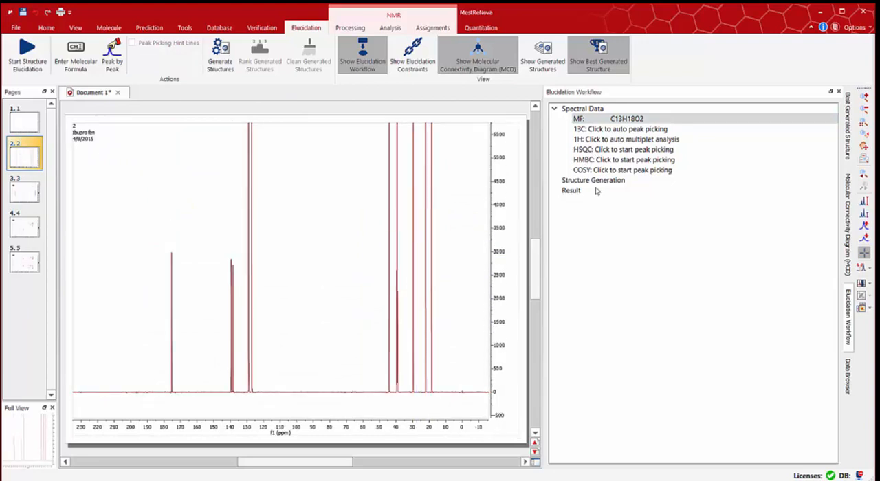
pyautogui.click(609, 129)
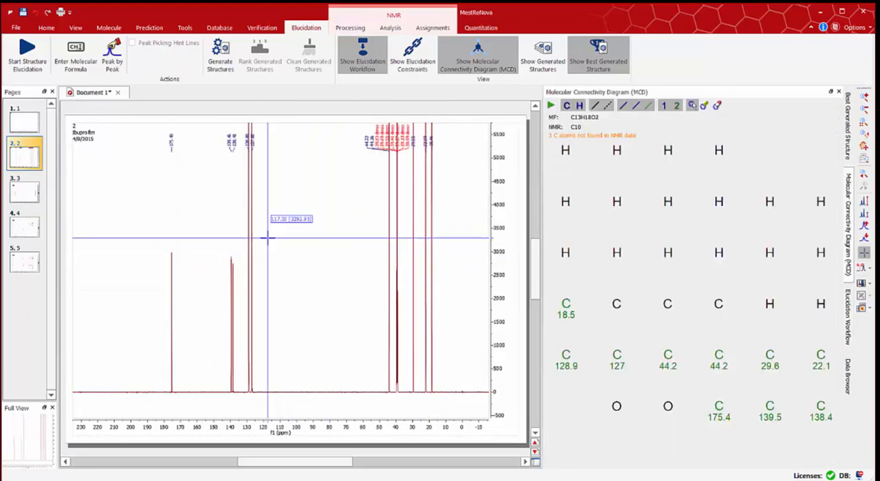
pyautogui.scroll(-3, 270, 248)
pyautogui.scroll(-1, 289, 262)
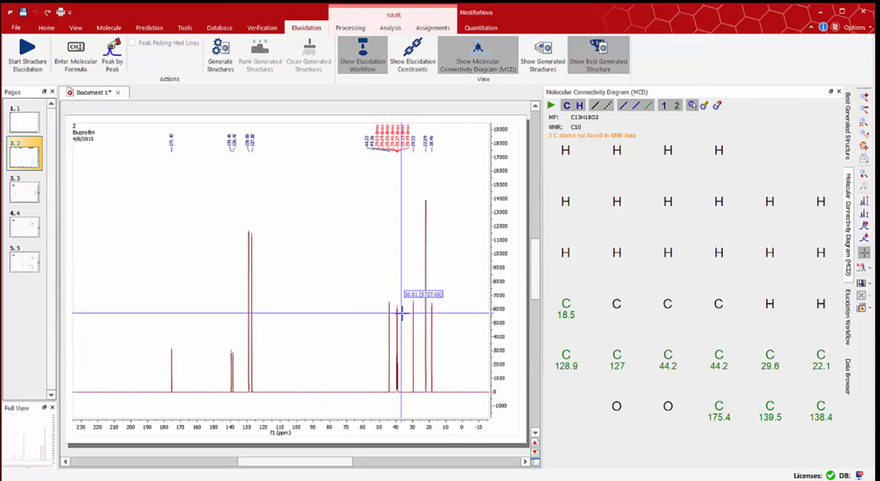
pyautogui.rightClick(321, 193)
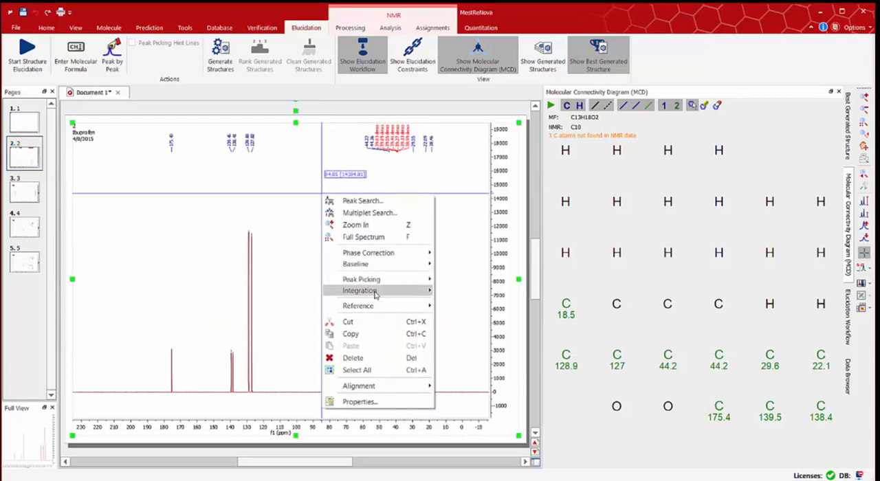
pyautogui.moveTo(362, 279)
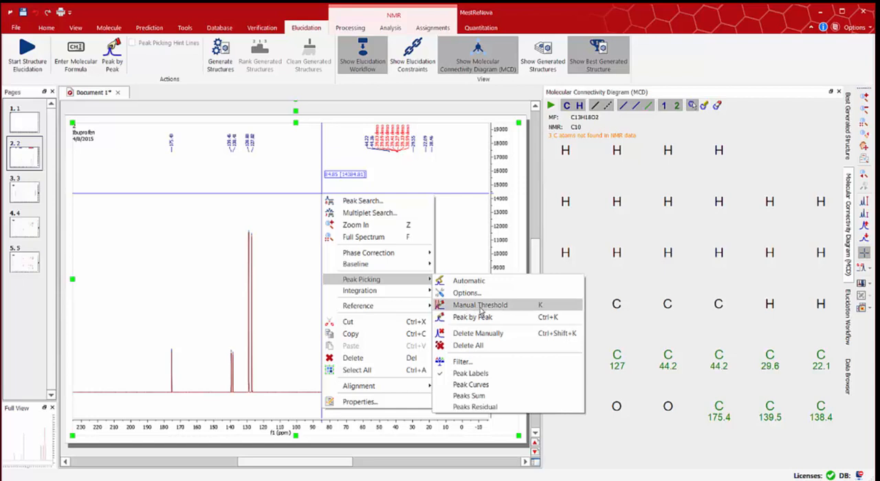
# Choose manual-threshold peak picking, then run Auto Multiplet Analysis on the page-1 proton spectrum.
pyautogui.click(480, 307)
pyautogui.click(658, 28)
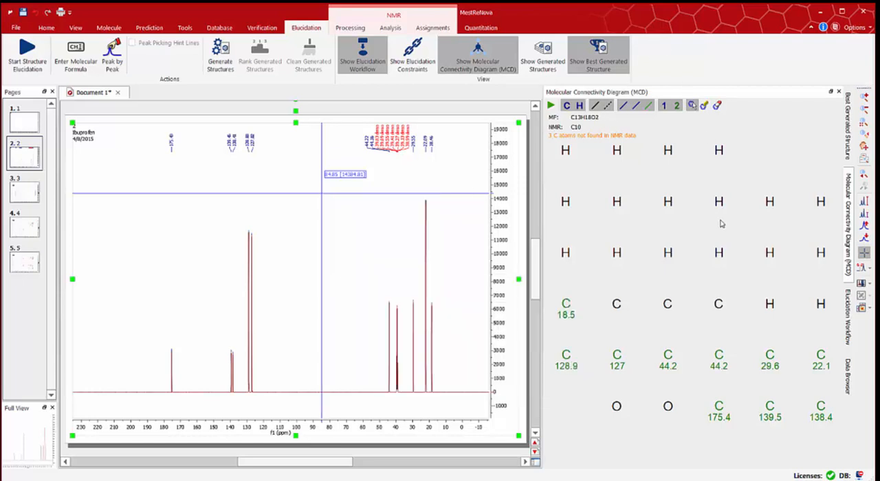
pyautogui.click(28, 125)
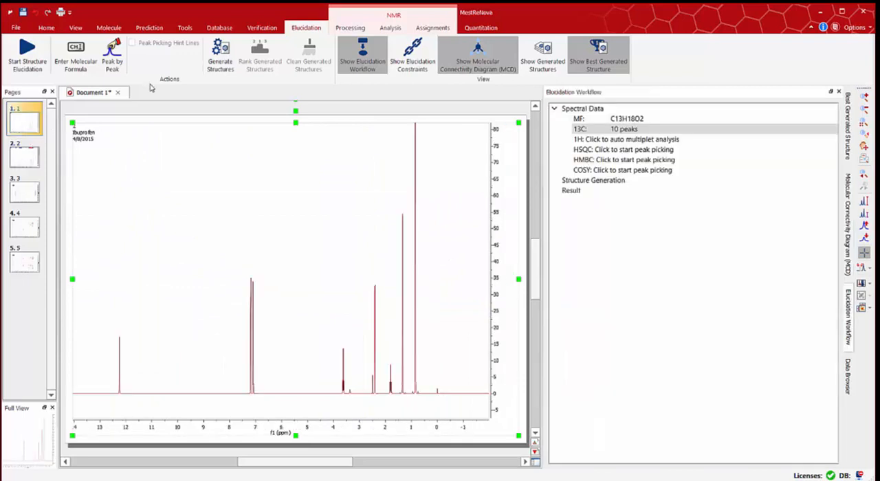
pyautogui.click(391, 29)
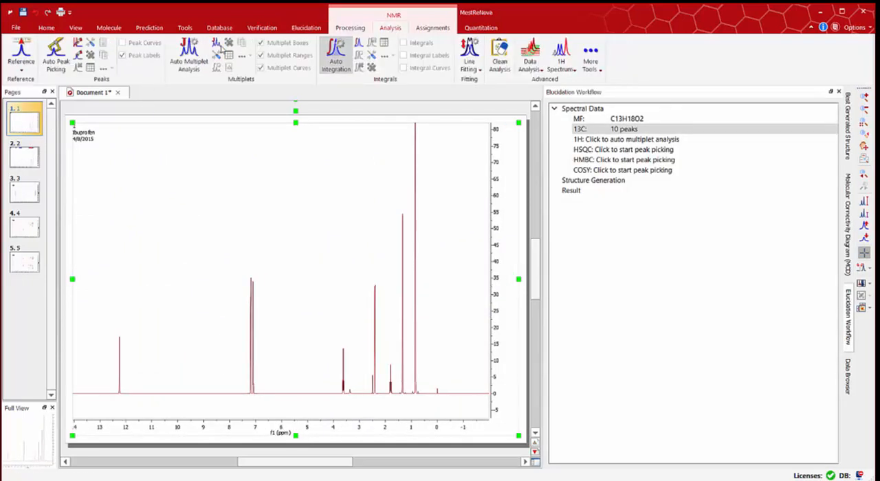
pyautogui.click(186, 56)
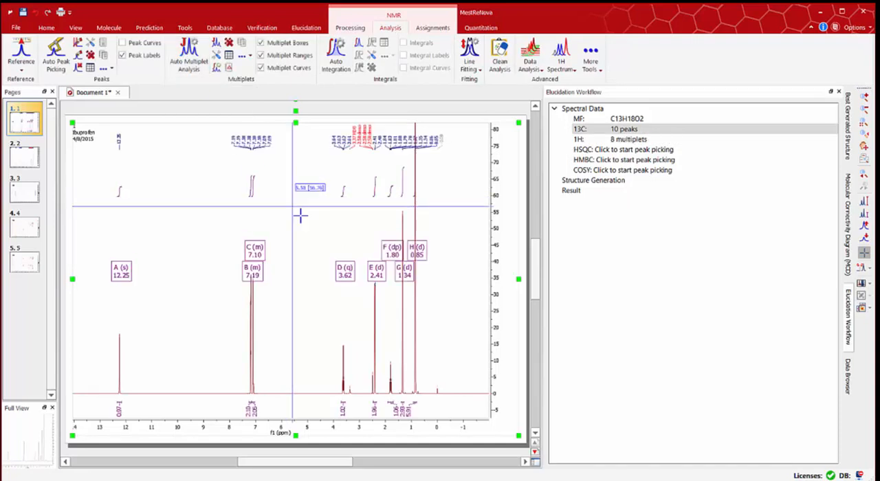
# View the molecular connectivity diagram and return to the elucidation workflow.
pyautogui.click(309, 29)
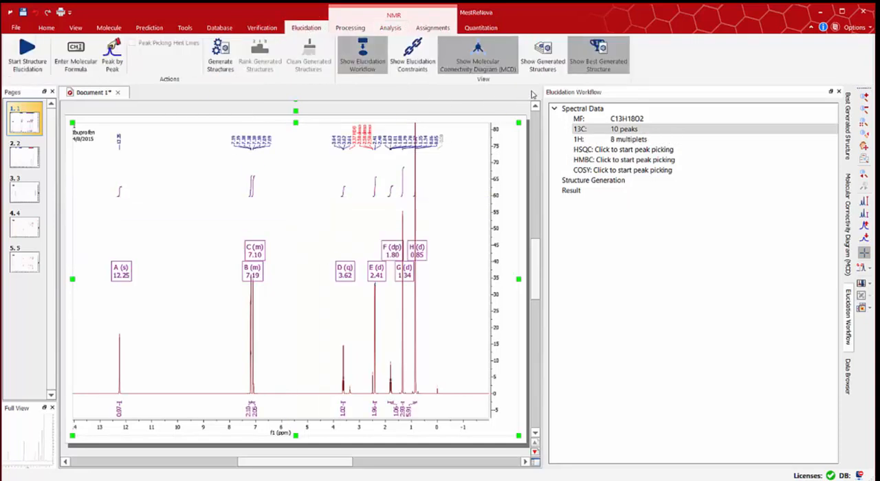
pyautogui.click(476, 58)
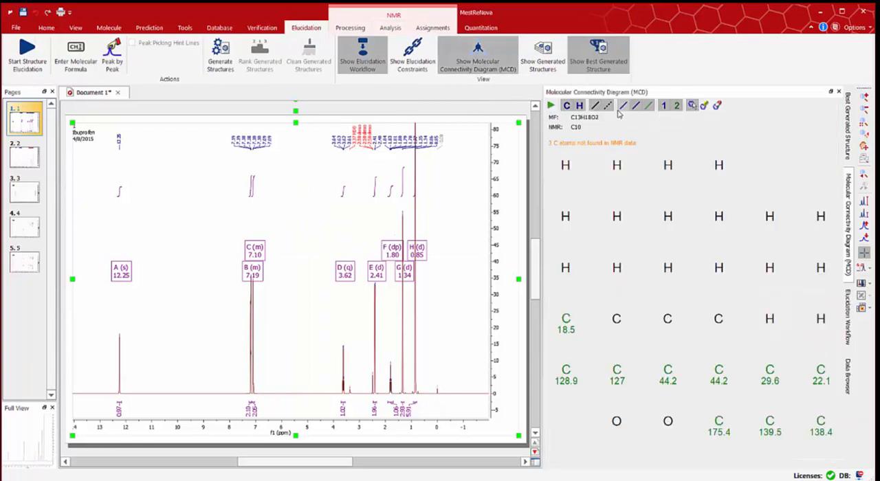
pyautogui.click(27, 55)
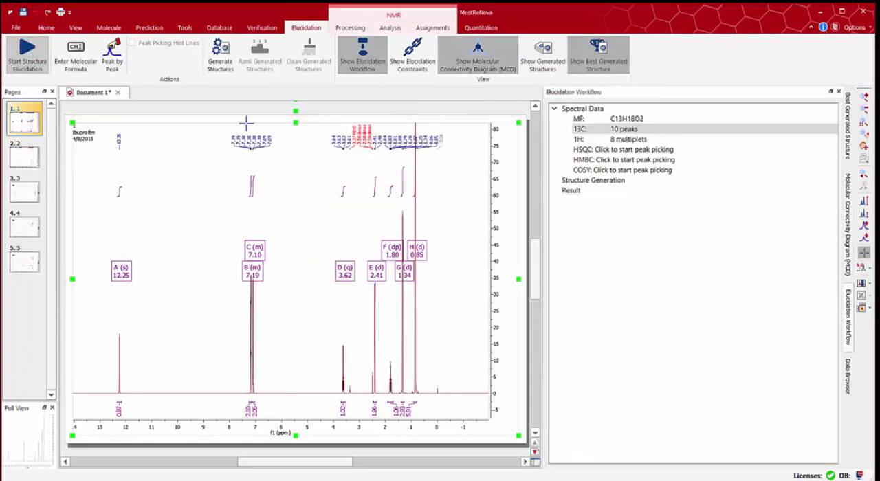
# Open HSQC peak picking at full range (F) with hint lines, and select pages 3 to 5.
pyautogui.click(619, 153)
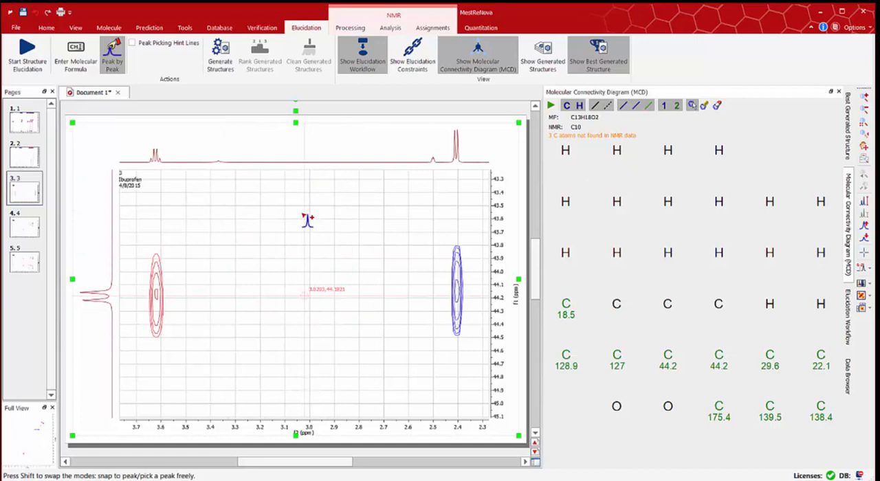
pyautogui.press('f')
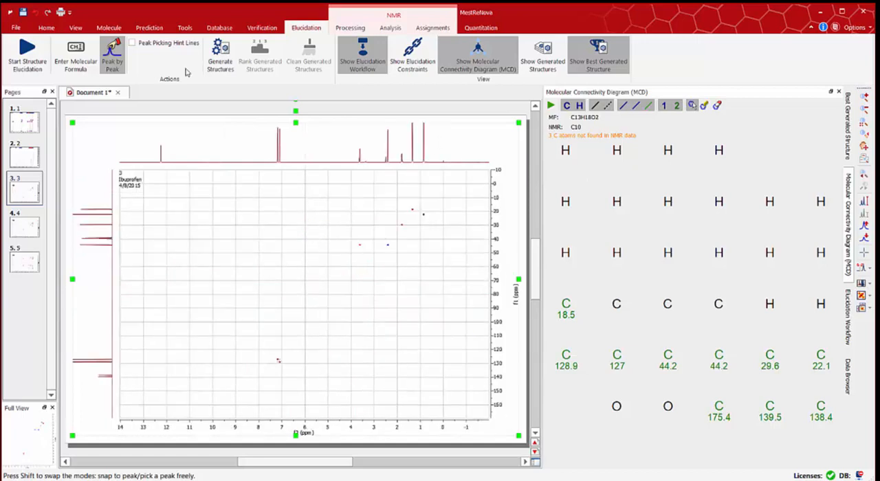
pyautogui.click(154, 44)
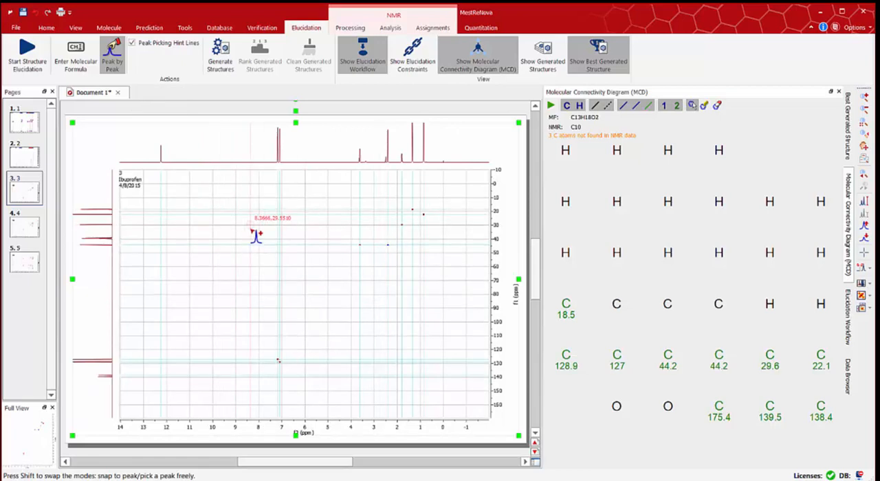
pyautogui.click(25, 192)
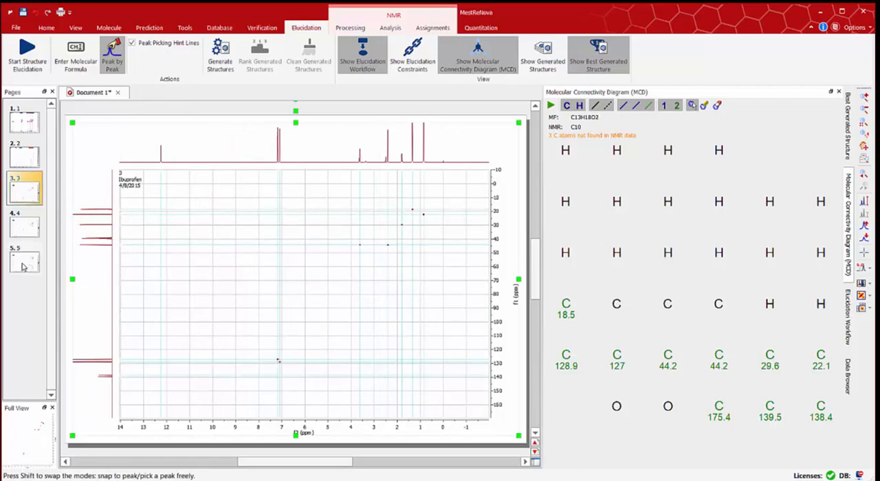
pyautogui.keyDown('shift'); pyautogui.click(23, 267); pyautogui.keyUp('shift')
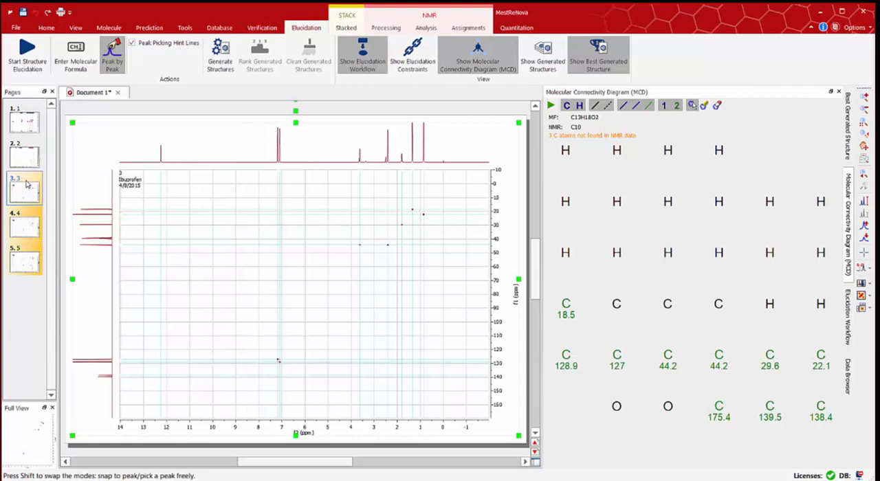
# Turn off the horizontal and vertical grid lines in the HSQC spectrum's Grid properties.
pyautogui.click(46, 28)
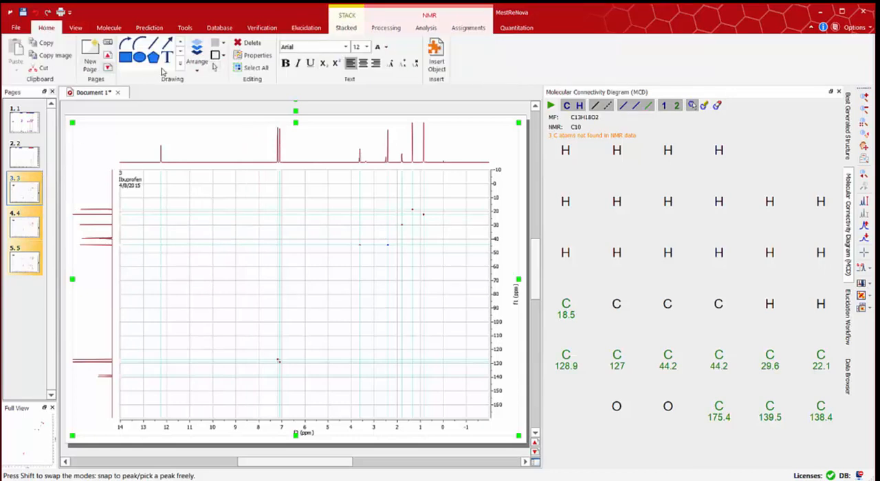
pyautogui.click(257, 56)
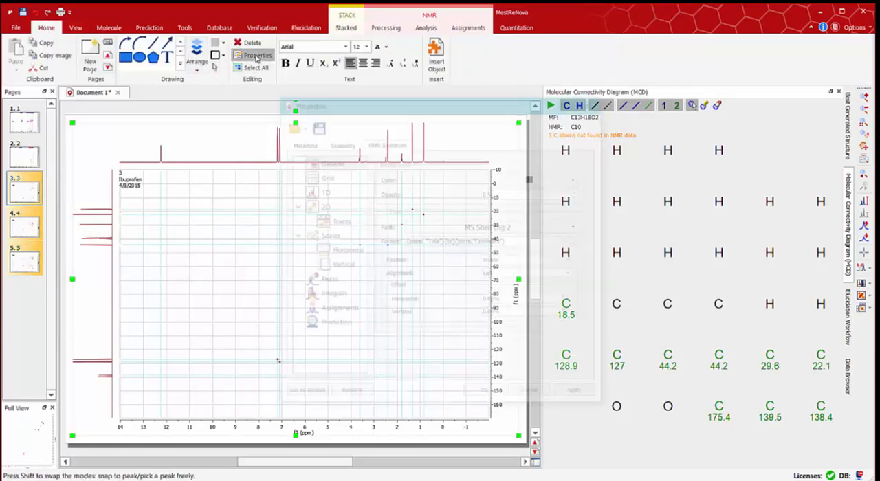
pyautogui.click(325, 178)
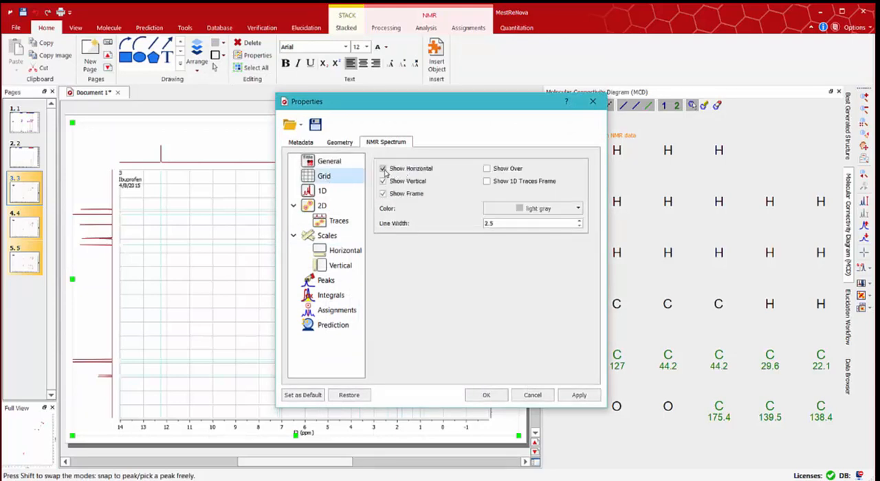
pyautogui.click(382, 169)
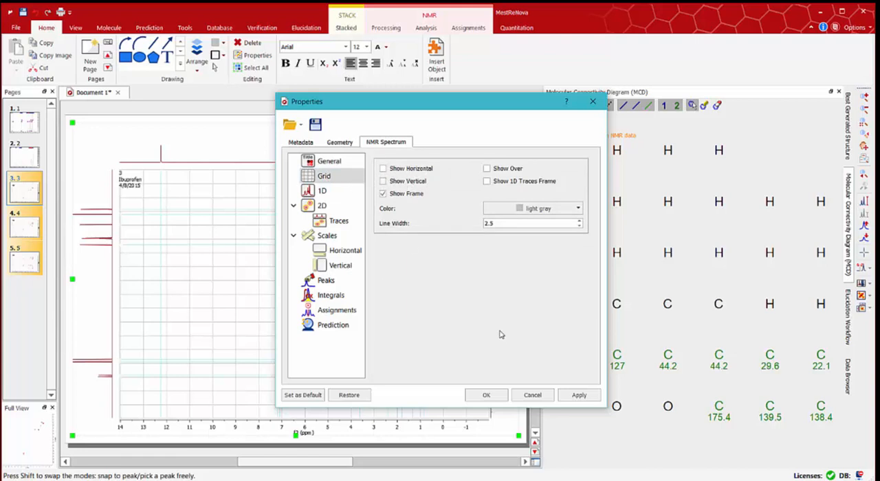
pyautogui.click(483, 393)
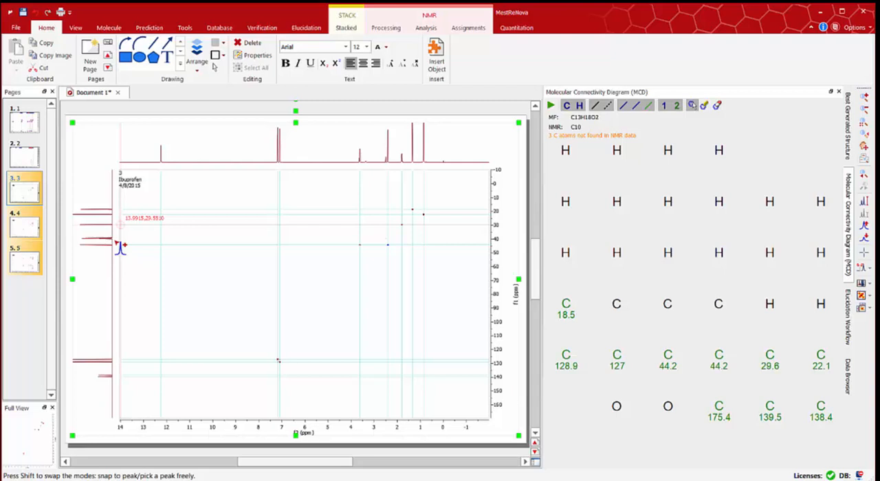
# Zoom to the 7.1/127 ppm region and pick the 7.19/127.0 cross-peak in Peak by Peak mode.
pyautogui.click(31, 194)
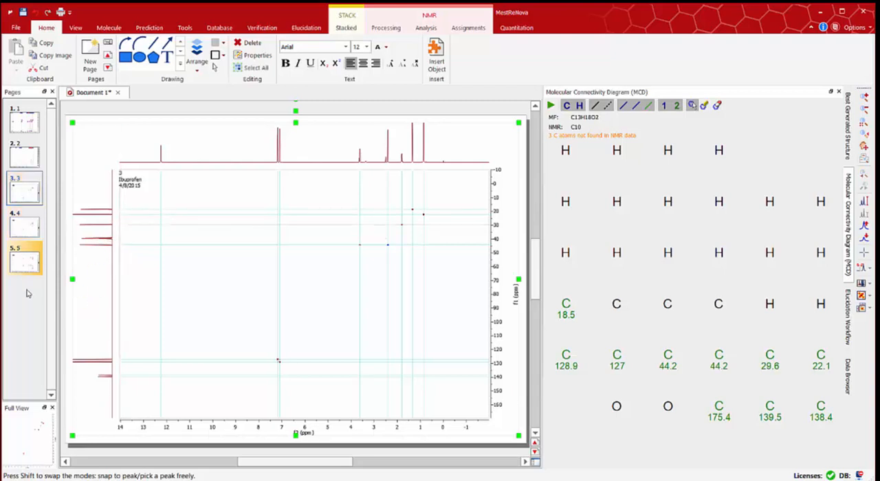
pyautogui.moveTo(266, 365); pyautogui.dragTo(292, 352)
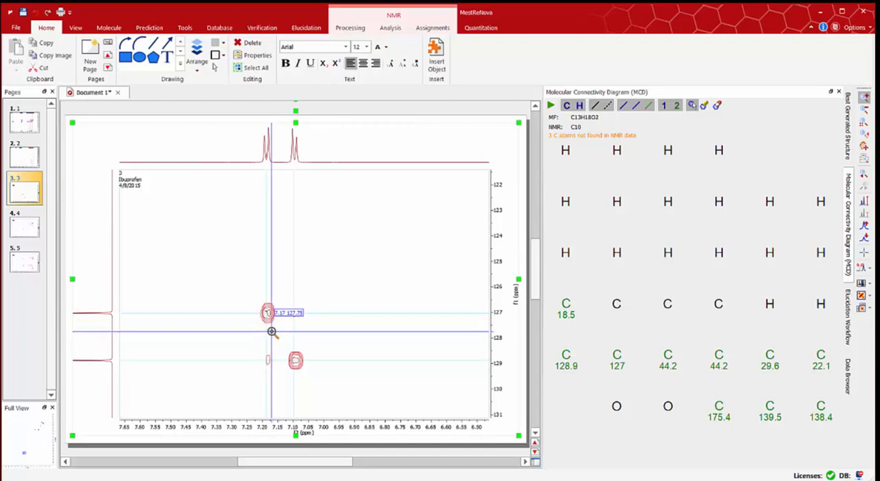
pyautogui.click(306, 27)
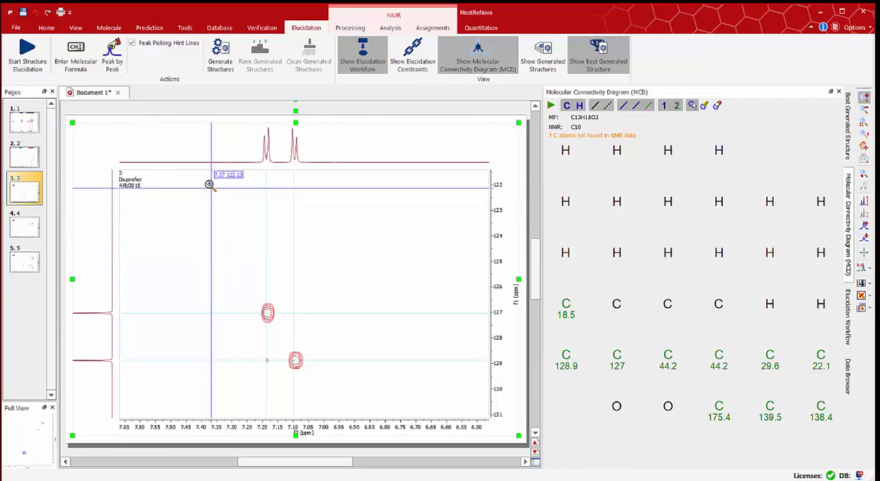
pyautogui.click(113, 61)
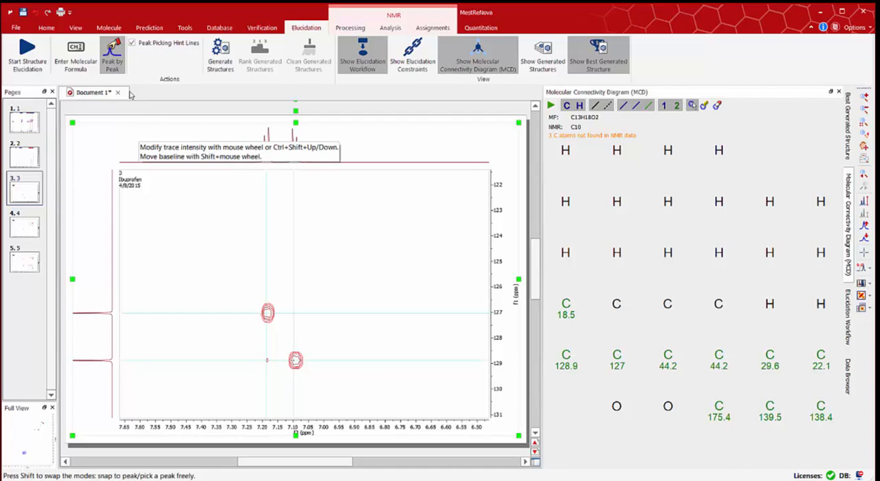
pyautogui.click(272, 318)
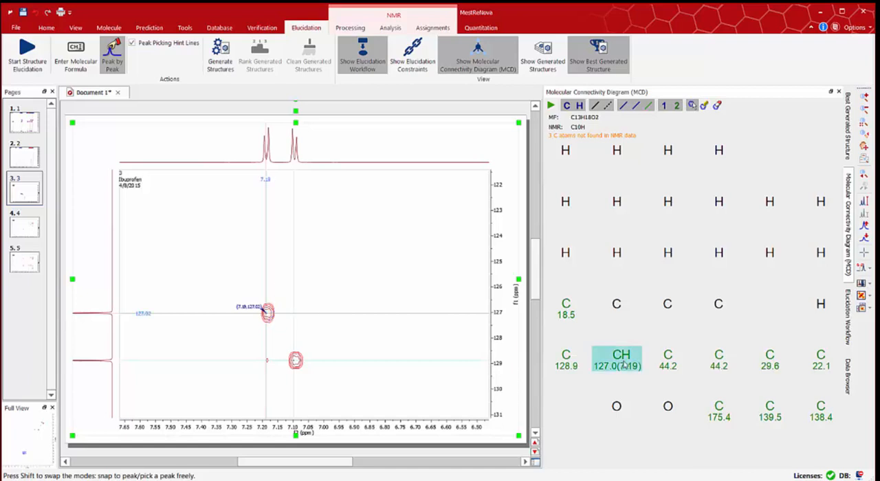
# Check the 2.4/44 ppm region, return and pick the 7.10/128.9 cross-peak.
pyautogui.click(39, 430)
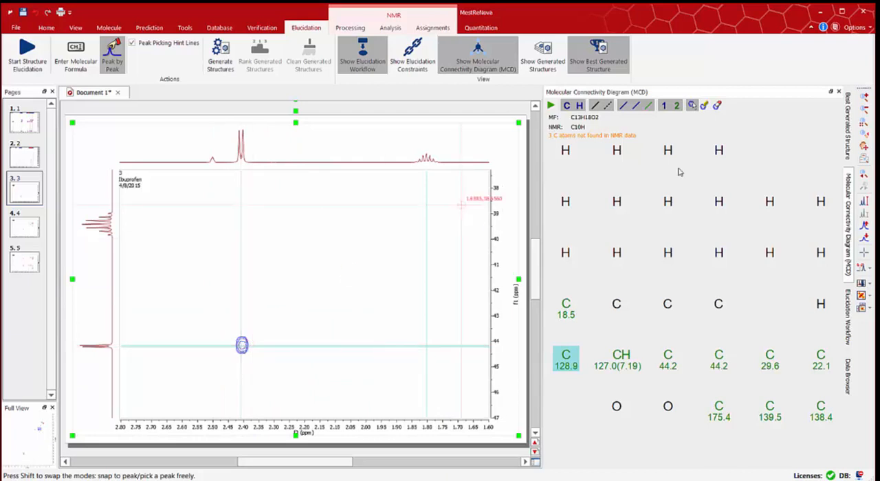
pyautogui.click(864, 146)
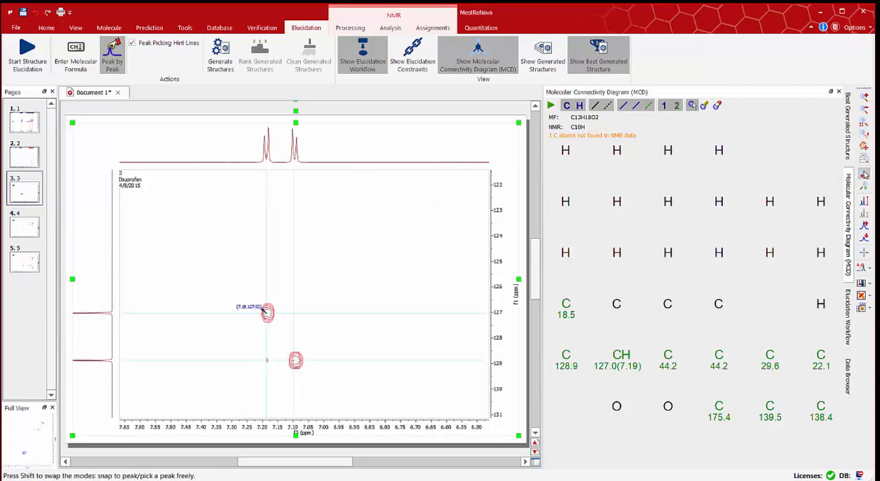
pyautogui.click(298, 362)
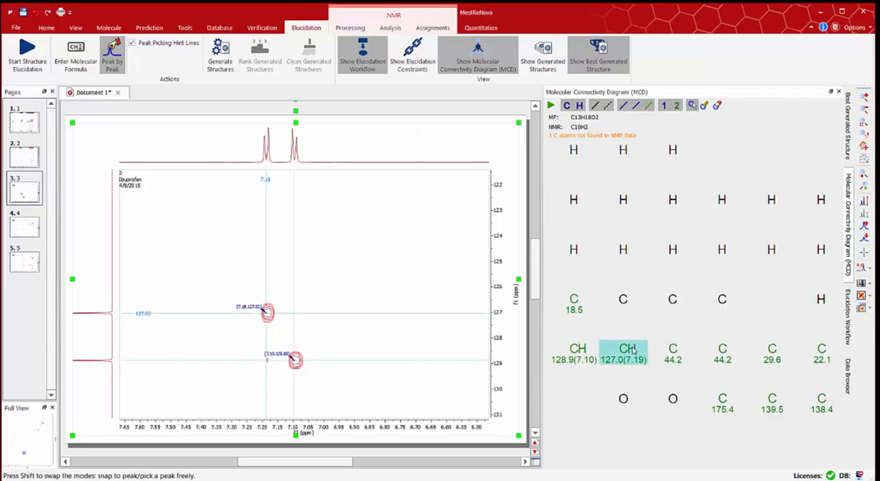
# Drag CH 127.0 and CH 128.9 into their own top row of the connectivity diagram, side by side.
pyautogui.moveTo(631, 364); pyautogui.dragTo(753, 175)
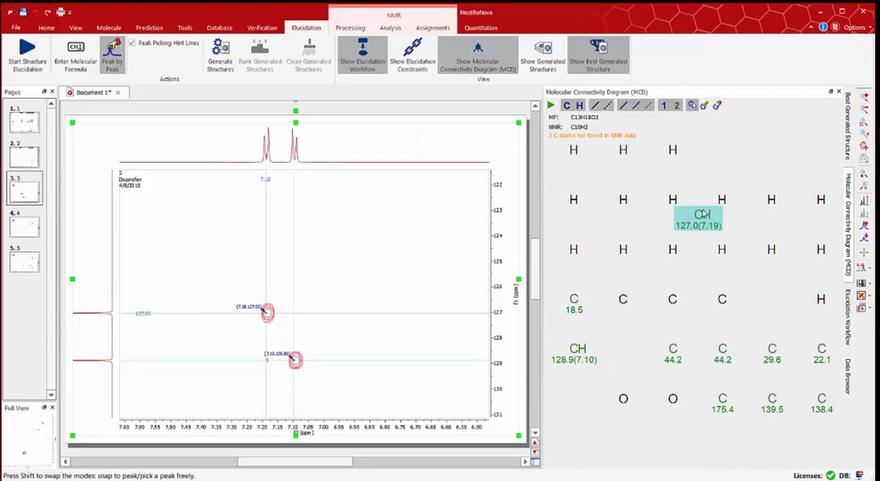
pyautogui.moveTo(573, 381); pyautogui.dragTo(670, 172)
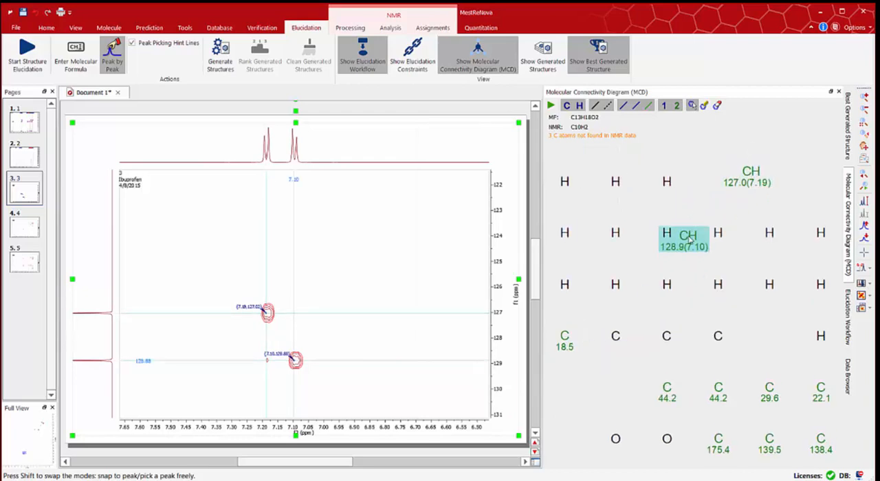
pyautogui.moveTo(730, 224); pyautogui.dragTo(729, 172)
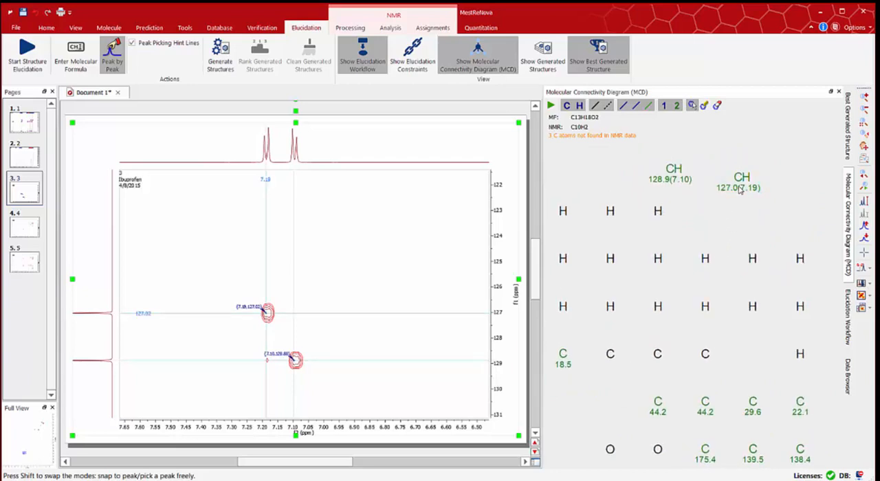
pyautogui.moveTo(721, 213); pyautogui.dragTo(704, 177)
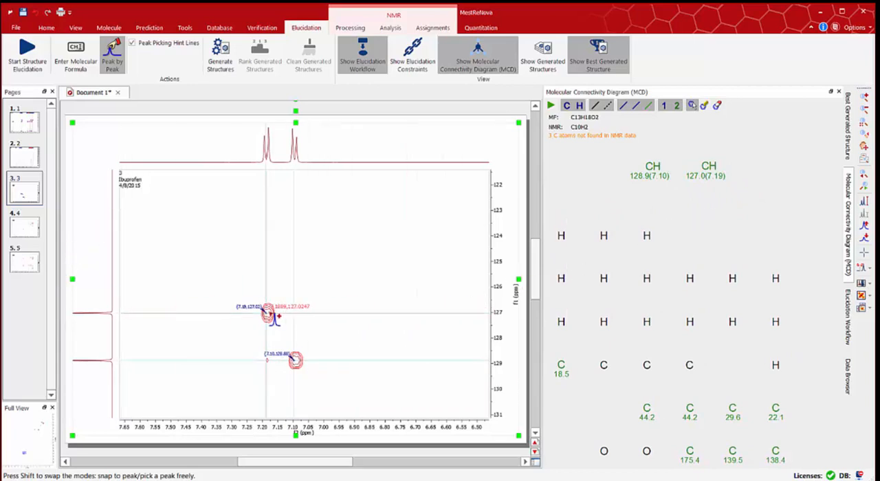
# Zoom the HSQC tightly onto the 3.62 and 2.41 ppm cross-peaks near 44 ppm carbon.
pyautogui.click(41, 442)
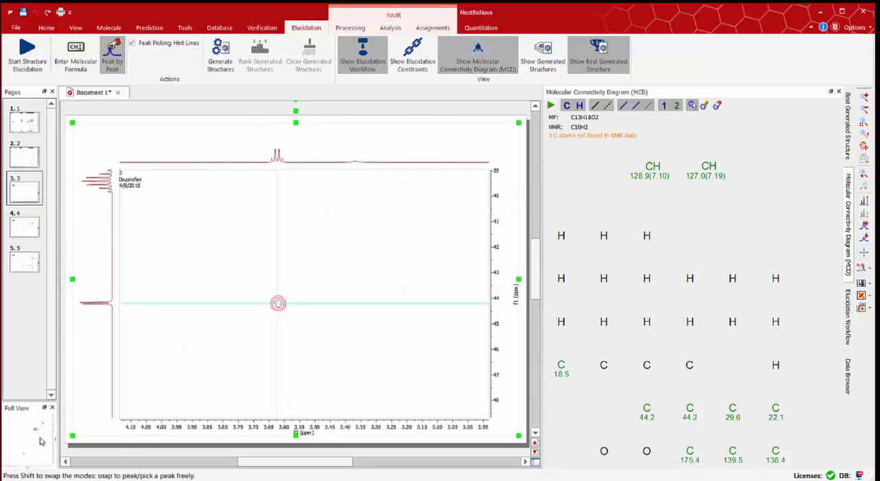
pyautogui.click(39, 433)
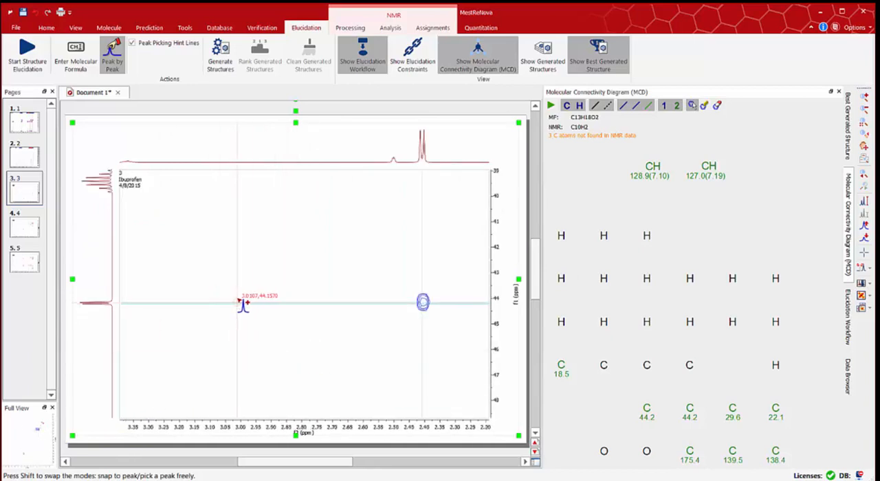
pyautogui.press('f')
pyautogui.press('z')
pyautogui.moveTo(350, 234); pyautogui.dragTo(394, 252)
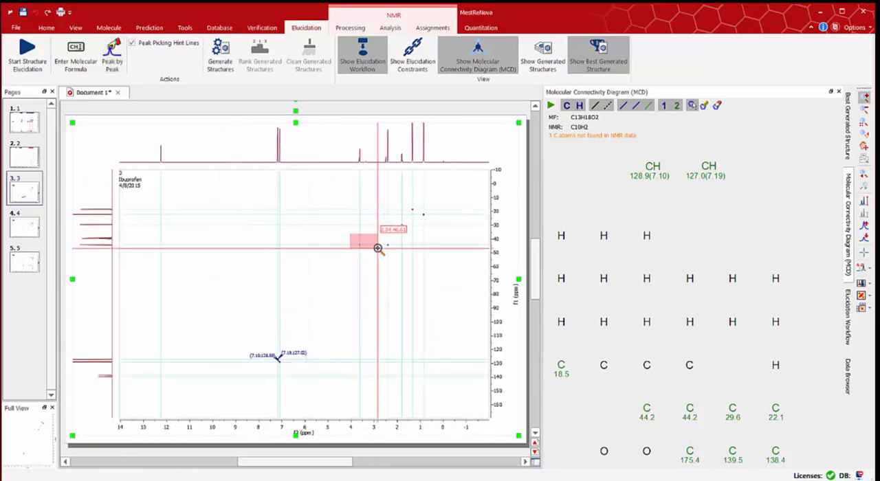
pyautogui.moveTo(181, 314); pyautogui.dragTo(448, 340)
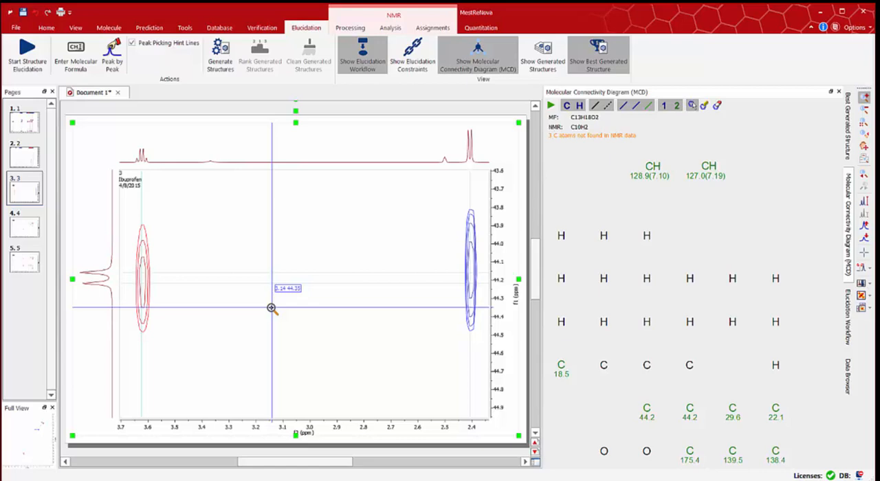
# Set the 2D spectrum properties to 20 positive and 20 negative contours and apply them.
pyautogui.rightClick(263, 307)
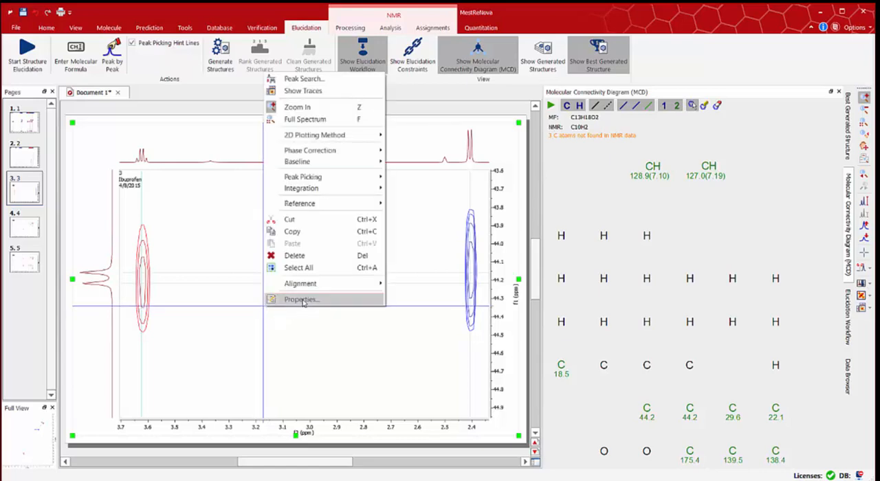
pyautogui.click(310, 303)
pyautogui.moveTo(369, 103); pyautogui.dragTo(358, 129)
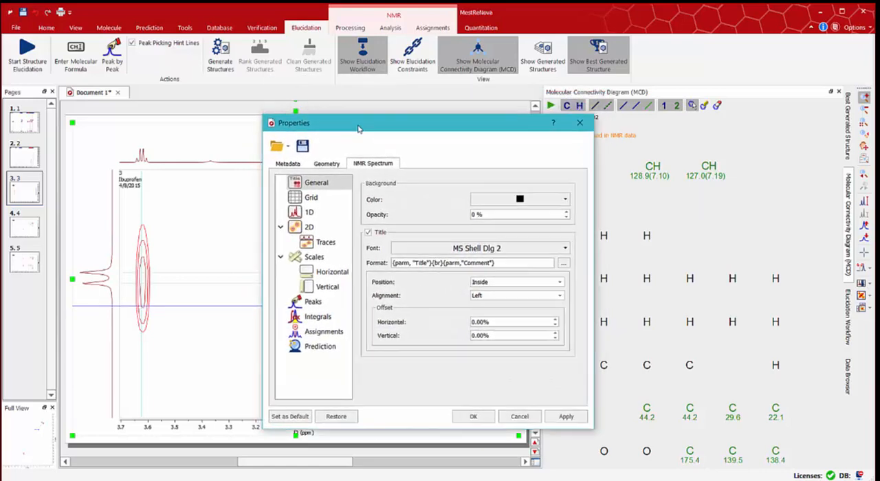
pyautogui.click(309, 227)
pyautogui.click(561, 309)
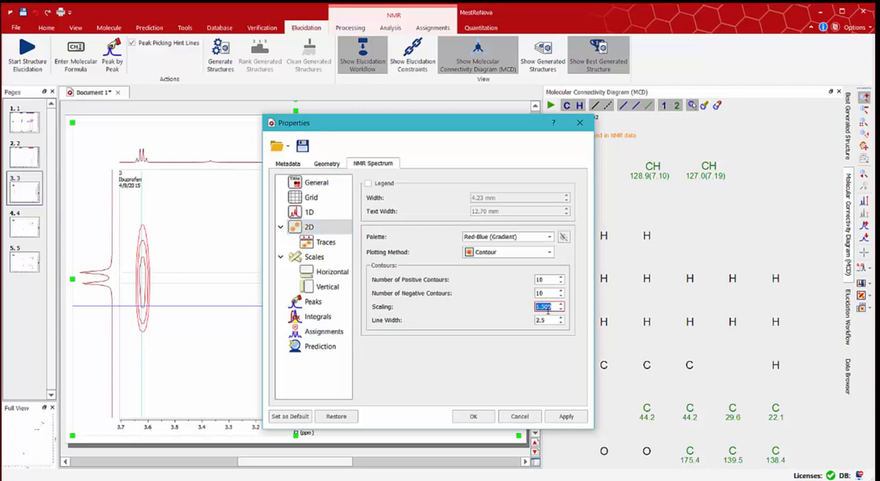
pyautogui.doubleClick(552, 278)
pyautogui.write('20')
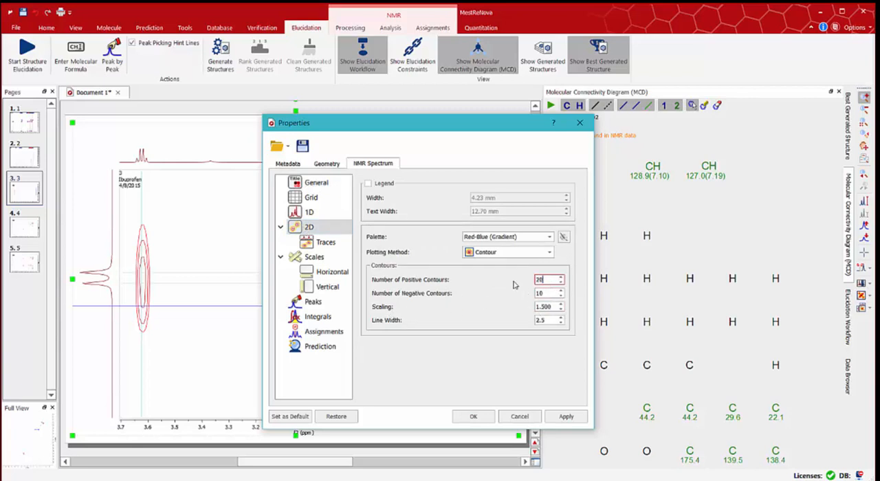
pyautogui.click(548, 293)
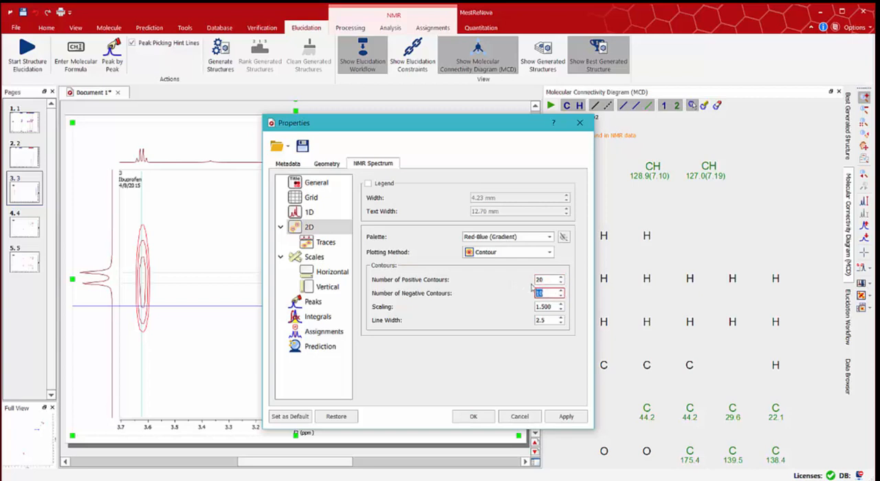
pyautogui.write('20')
pyautogui.moveTo(501, 121); pyautogui.dragTo(708, 69)
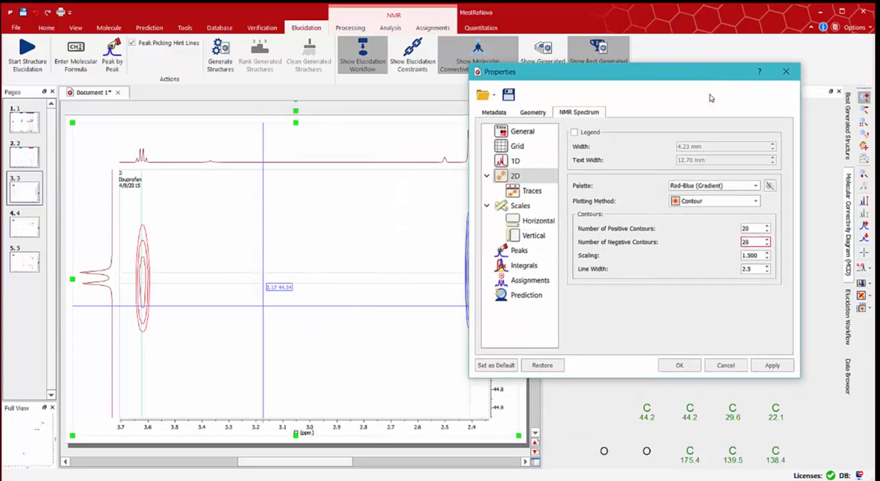
pyautogui.click(772, 365)
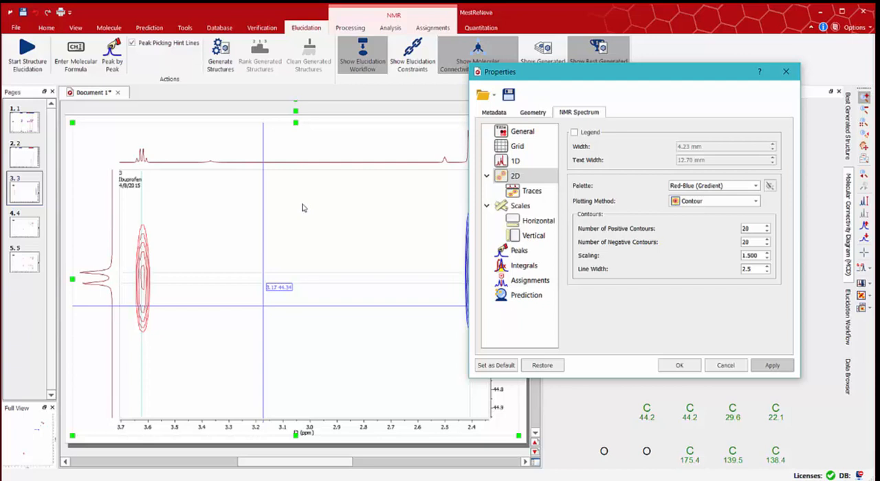
pyautogui.moveTo(527, 76); pyautogui.dragTo(590, 107)
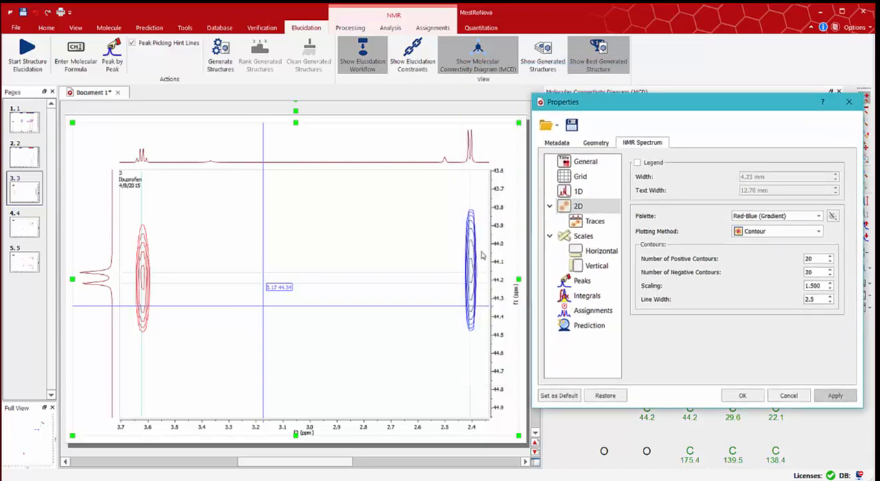
pyautogui.click(744, 396)
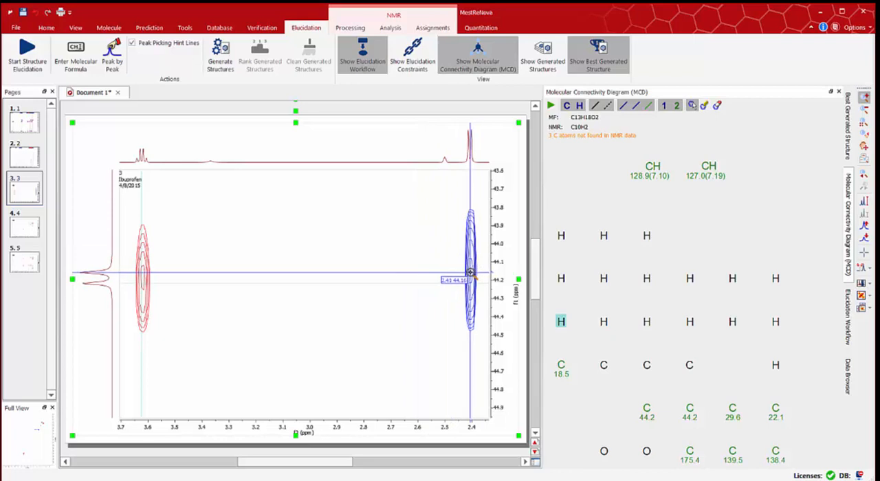
# Pick the red and blue 44 ppm cross-peaks, placing CH 44.2(3.62) and CH2 44.2(2.41) nodes above the hydrogens.
pyautogui.click(112, 56)
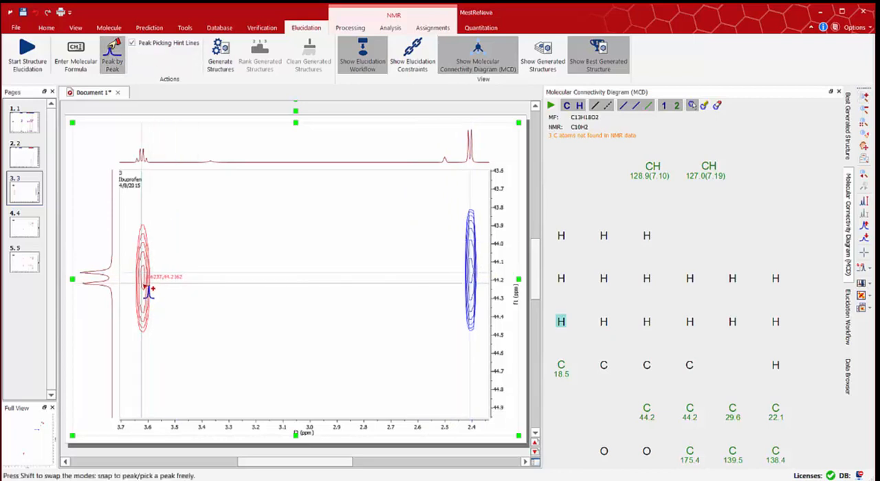
pyautogui.click(146, 288)
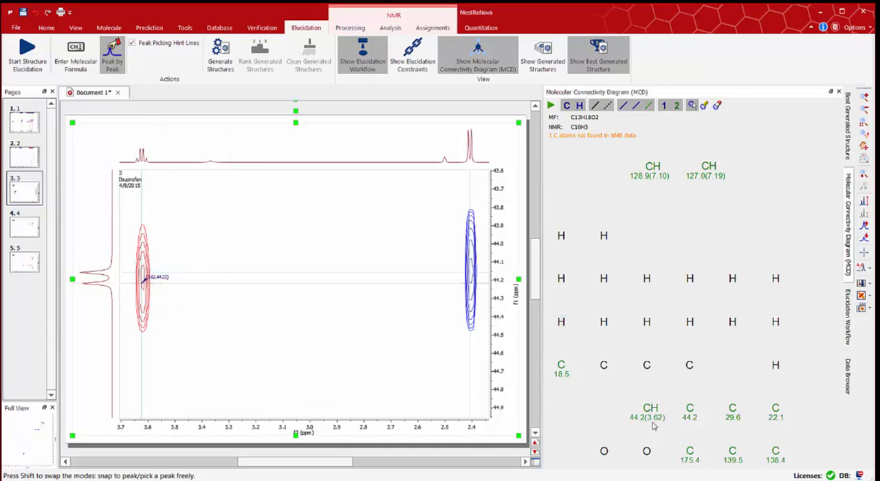
pyautogui.moveTo(653, 426); pyautogui.dragTo(621, 207)
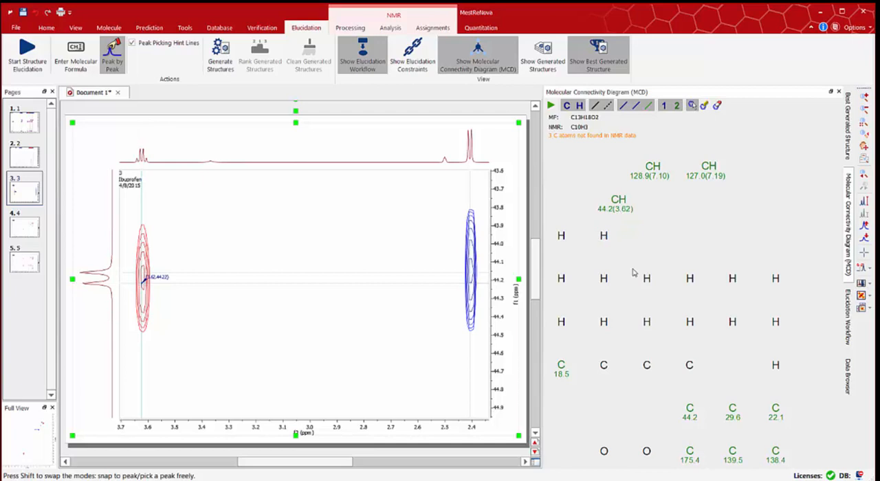
pyautogui.click(470, 274)
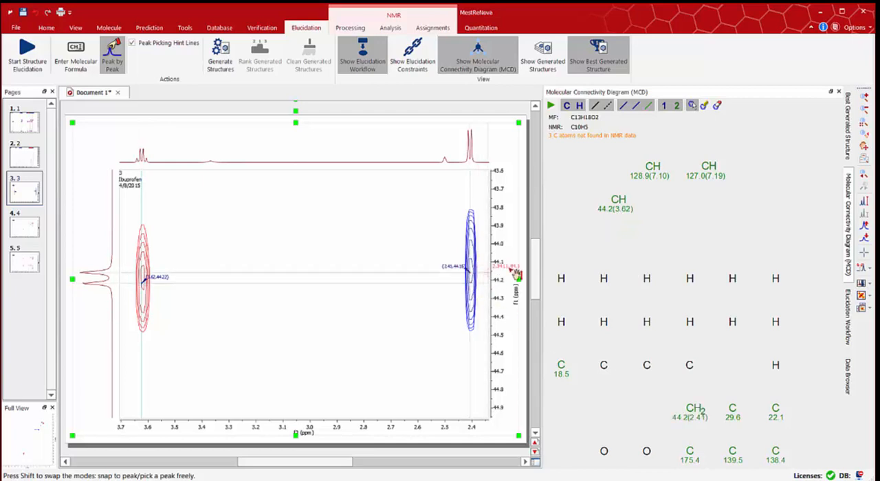
pyautogui.moveTo(694, 413)
pyautogui.mouseDown()
pyautogui.moveTo(619, 231)
pyautogui.moveTo(752, 203)
pyautogui.mouseUp()
pyautogui.moveTo(619, 230)
pyautogui.mouseDown()
pyautogui.moveTo(614, 198)
pyautogui.moveTo(601, 203)
pyautogui.mouseUp()
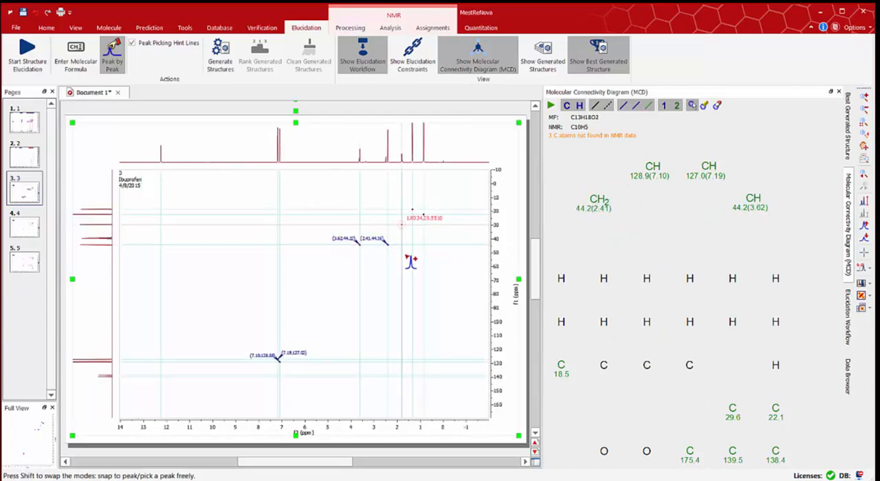
# Zoom into the aliphatic region and pick the 1.80/29.55, 1.34/18.46 and 0.85/22.09 cross-peaks.
pyautogui.press('Escape')
pyautogui.moveTo(398, 229); pyautogui.dragTo(432, 200)
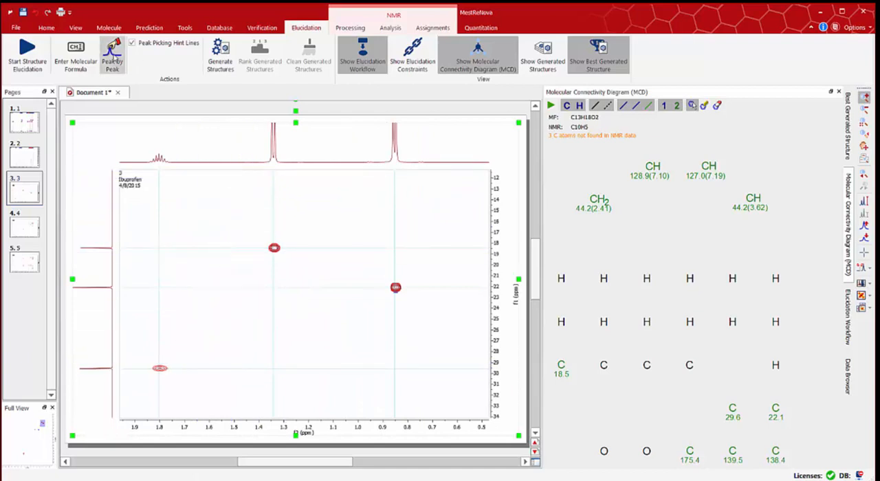
pyautogui.click(112, 55)
pyautogui.click(162, 371)
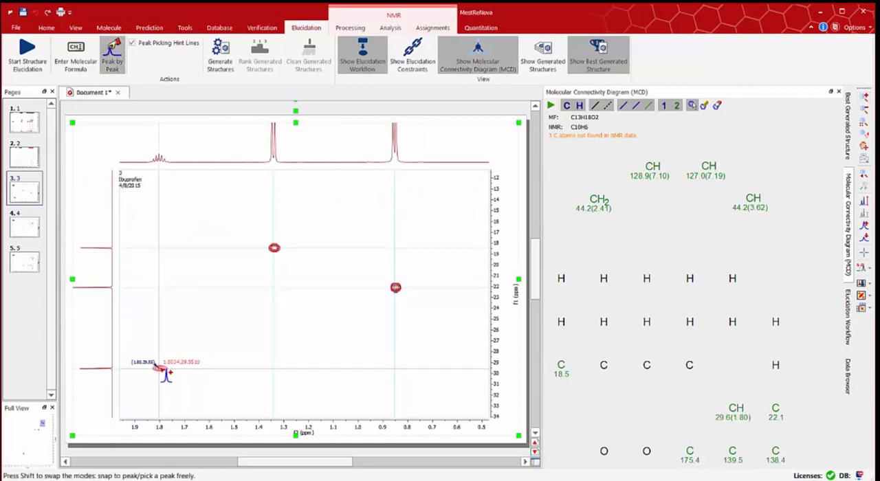
pyautogui.click(275, 249)
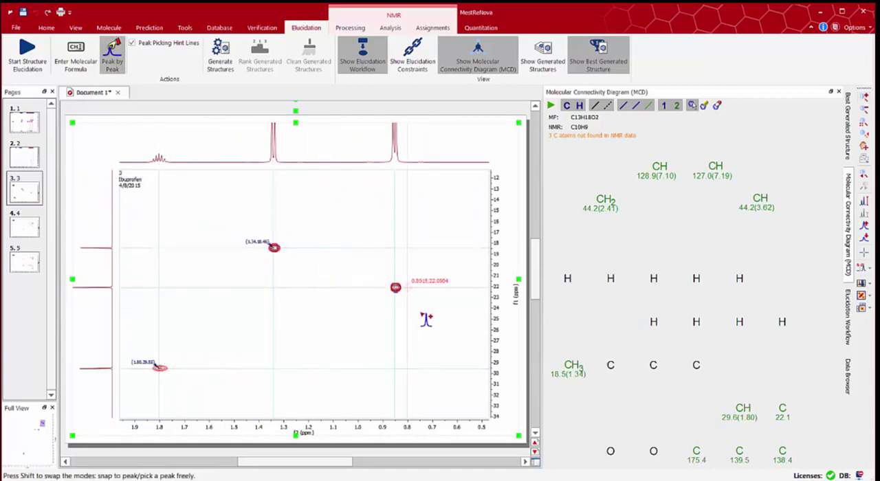
pyautogui.click(397, 289)
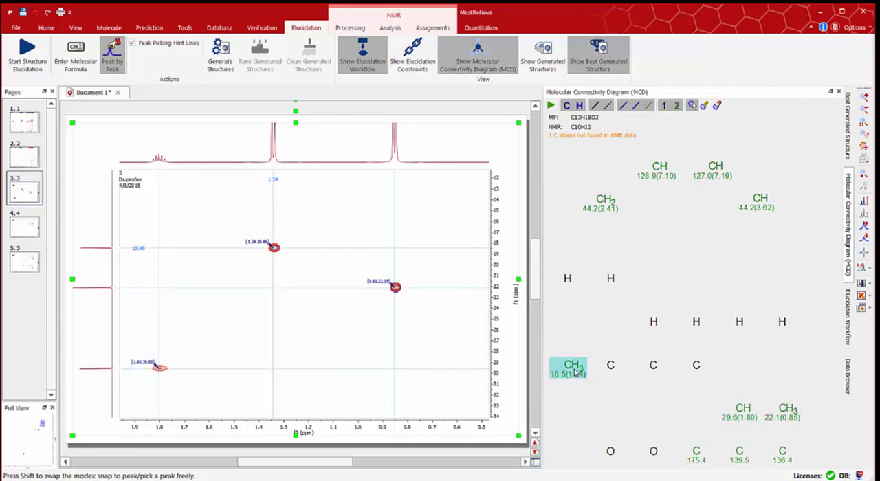
# Move the CH3 18.5(1.34) and CH 29.6(1.80) nodes up, zoom out and show the 1H spectrum page.
pyautogui.moveTo(576, 372); pyautogui.dragTo(805, 237)
pyautogui.moveTo(772, 415)
pyautogui.mouseDown()
pyautogui.moveTo(714, 350)
pyautogui.moveTo(577, 232)
pyautogui.mouseUp()
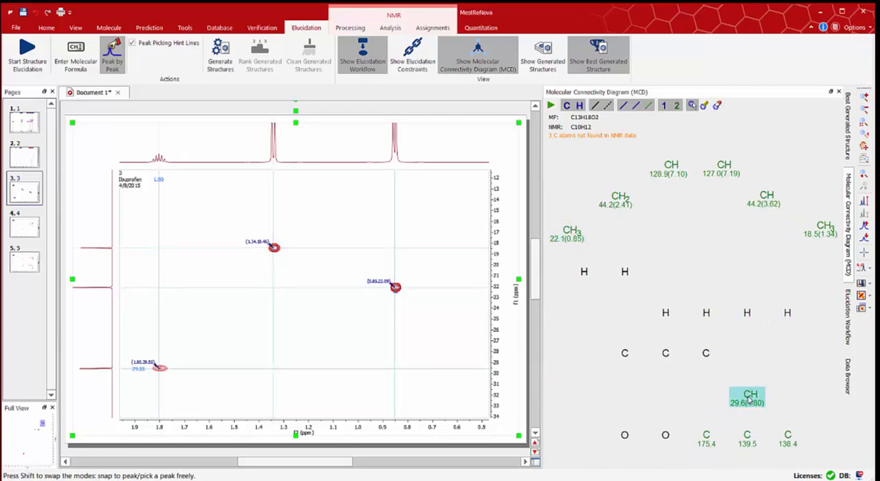
pyautogui.moveTo(748, 401)
pyautogui.mouseDown()
pyautogui.moveTo(688, 316)
pyautogui.moveTo(597, 232)
pyautogui.mouseUp()
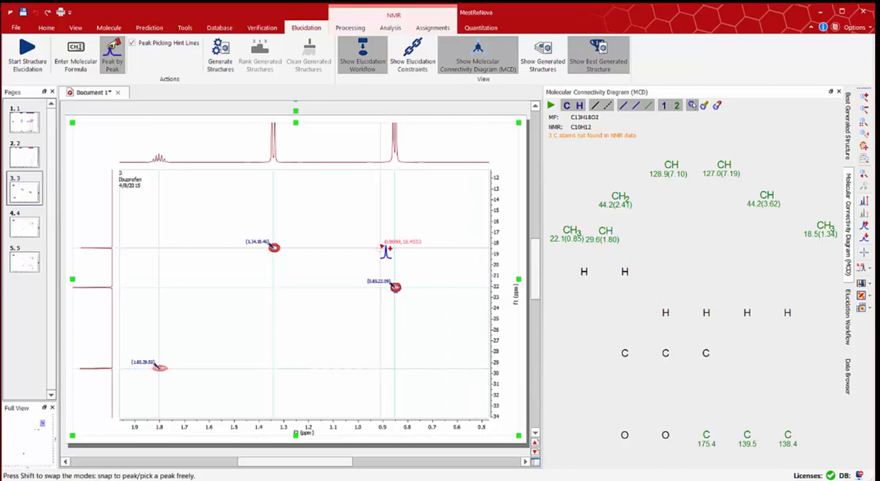
pyautogui.press('f')
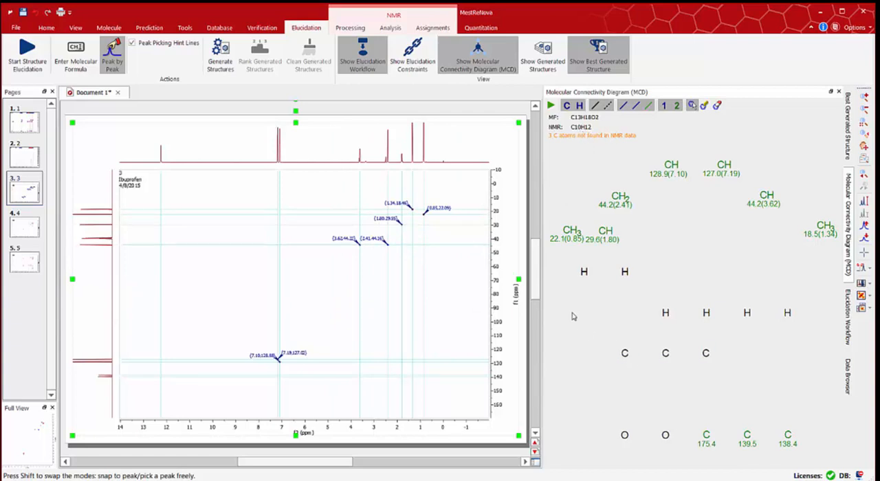
pyautogui.click(38, 131)
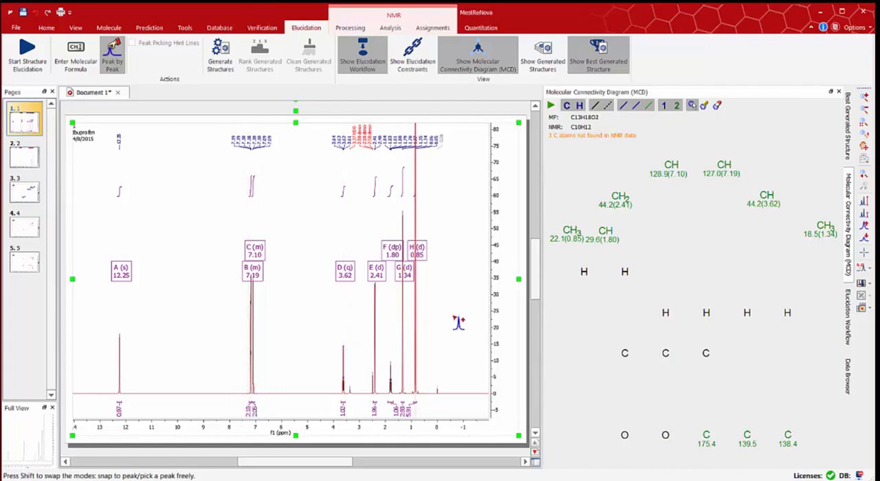
# Show the Elucidation Constraints table enlarged, glancing at the spectral data options.
pyautogui.click(413, 60)
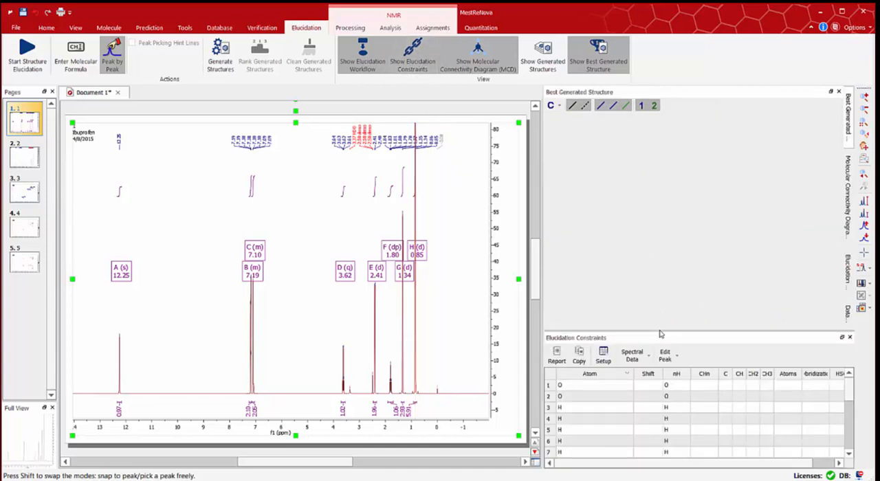
pyautogui.moveTo(658, 331); pyautogui.dragTo(668, 235)
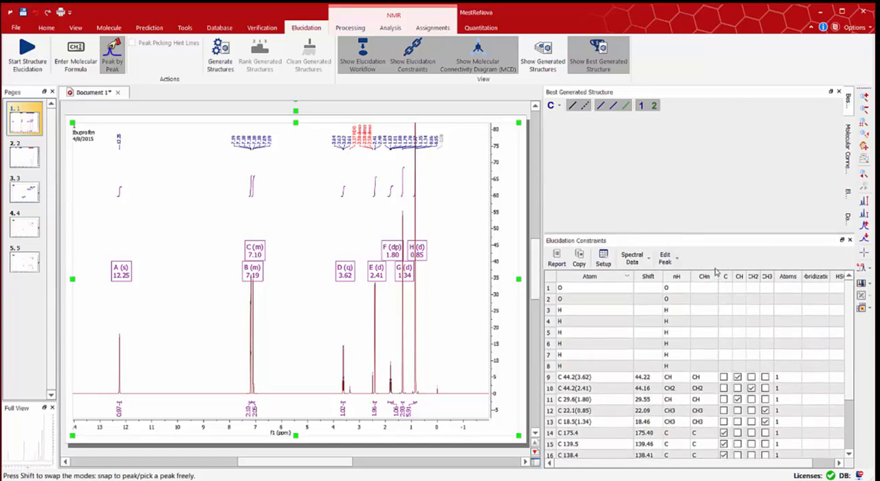
pyautogui.moveTo(689, 222); pyautogui.dragTo(687, 180)
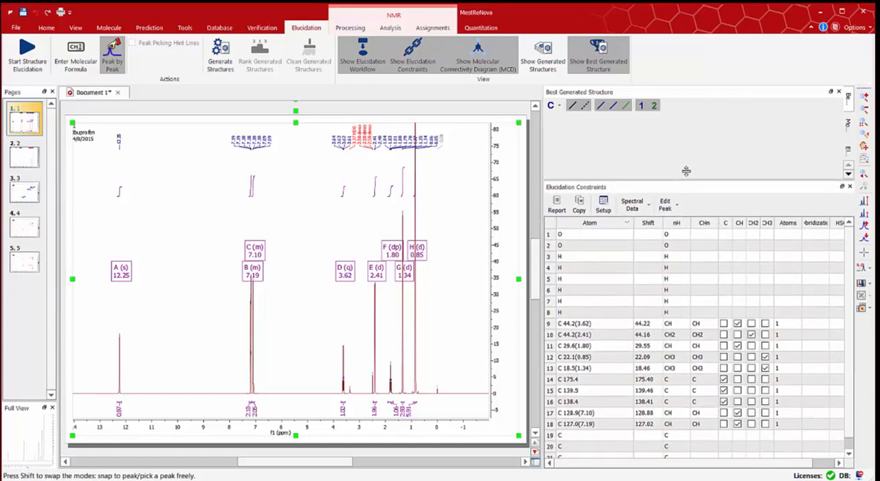
pyautogui.click(650, 206)
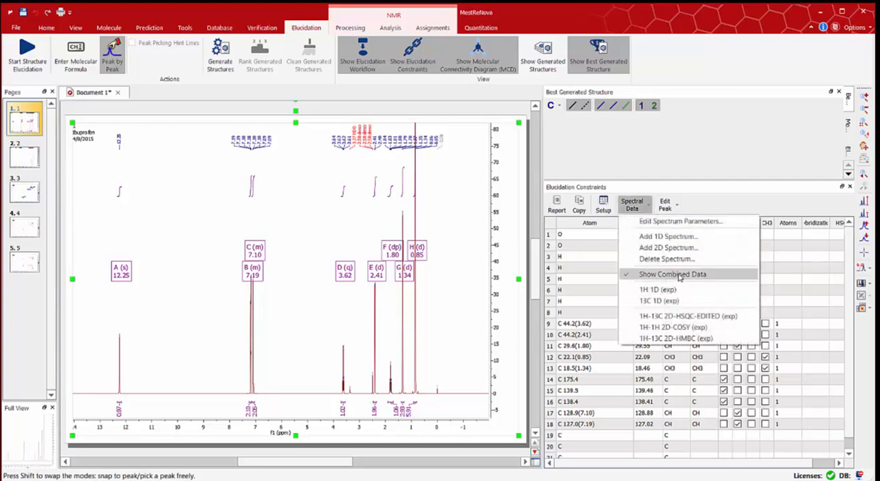
pyautogui.click(720, 187)
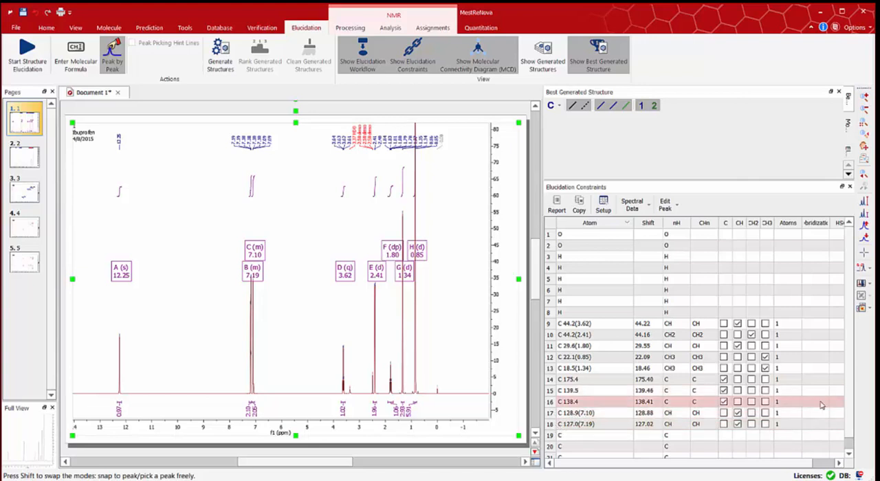
# Set the C 128.9(7.10) peak to 2 atoms and move its new CH node up in the diagram.
pyautogui.doubleClick(788, 413)
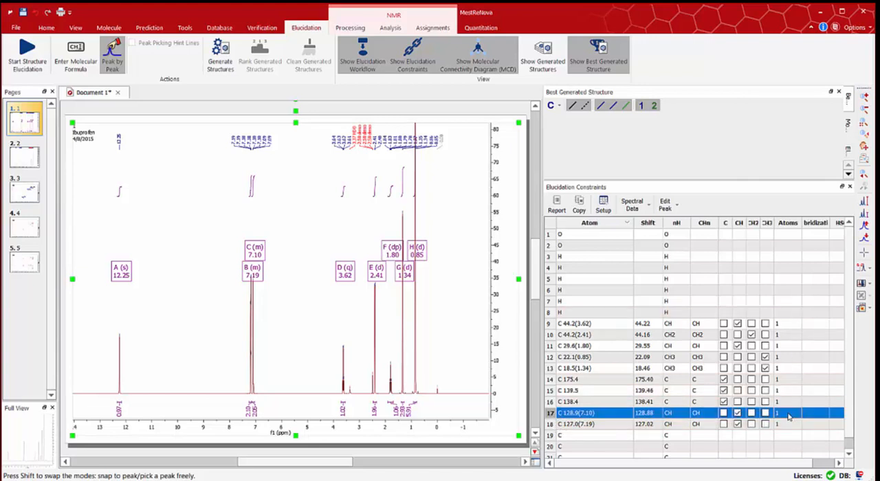
pyautogui.moveTo(457, 246); pyautogui.dragTo(427, 247)
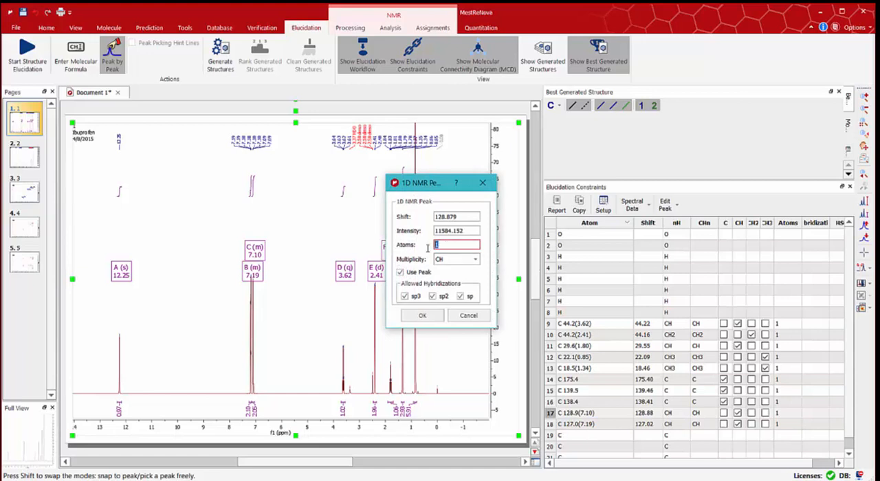
pyautogui.write('2')
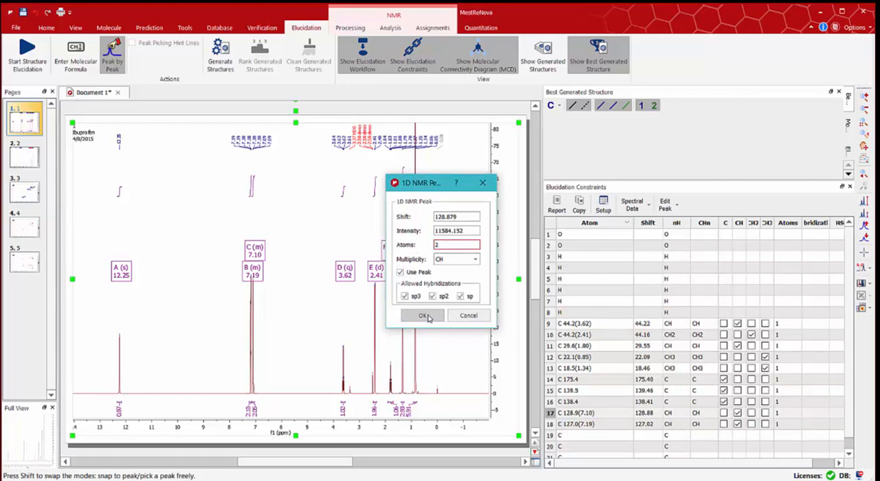
pyautogui.click(423, 316)
pyautogui.click(478, 55)
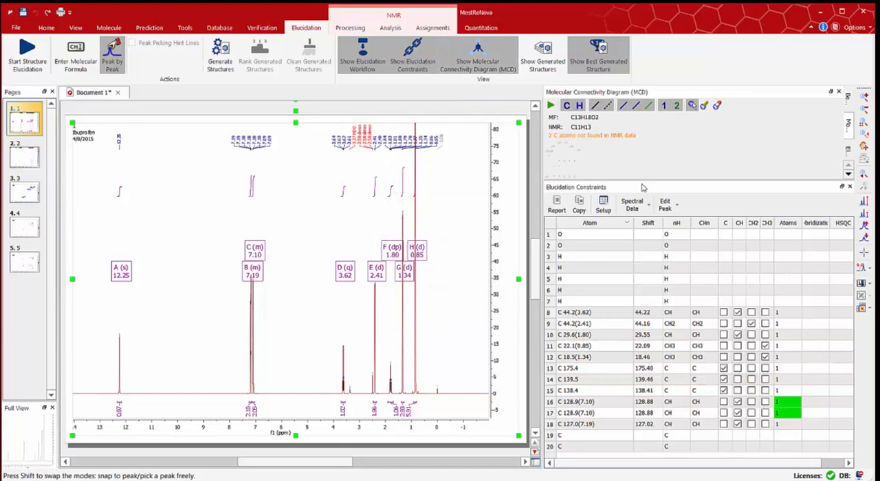
pyautogui.moveTo(638, 186); pyautogui.dragTo(624, 372)
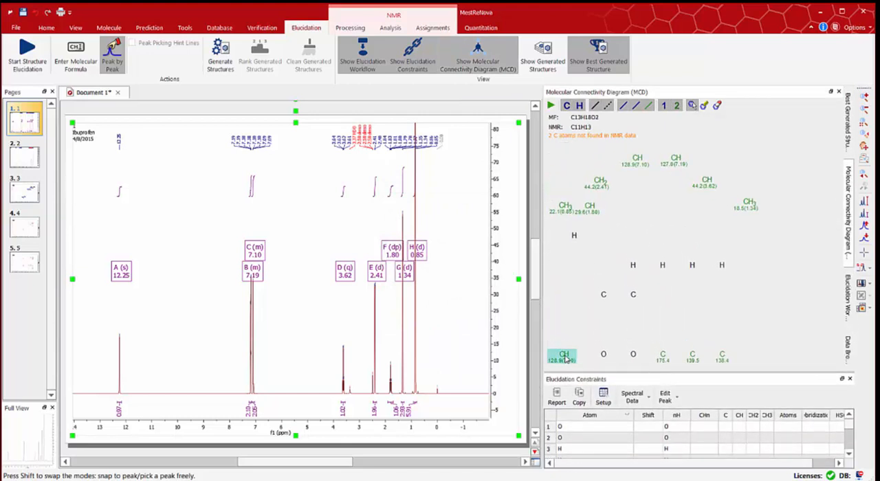
pyautogui.moveTo(565, 357); pyautogui.dragTo(644, 232)
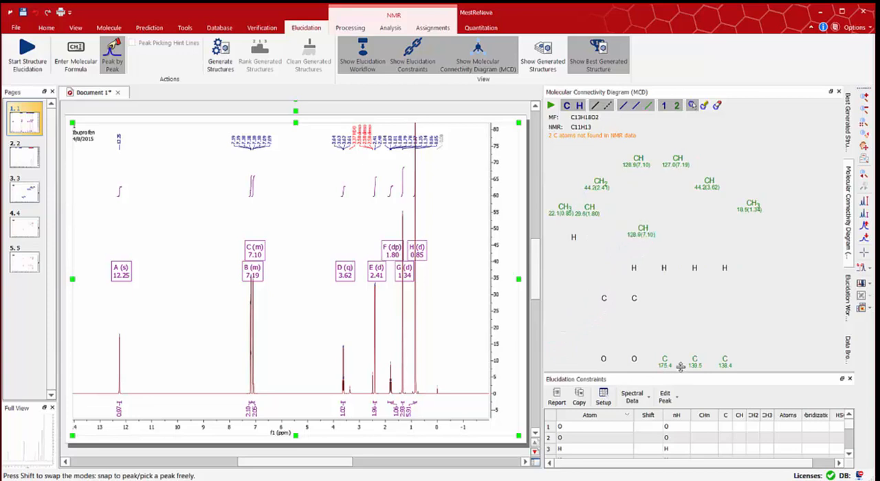
# Set the C 127.0(7.19) peak to 2 atoms and enlarge the connectivity diagram.
pyautogui.moveTo(680, 368); pyautogui.dragTo(623, 166)
pyautogui.doubleClick(584, 424)
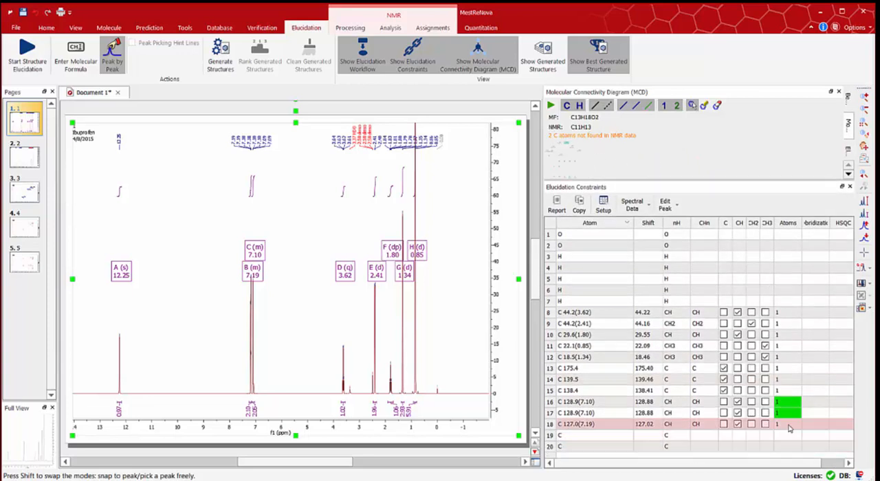
pyautogui.click(449, 245)
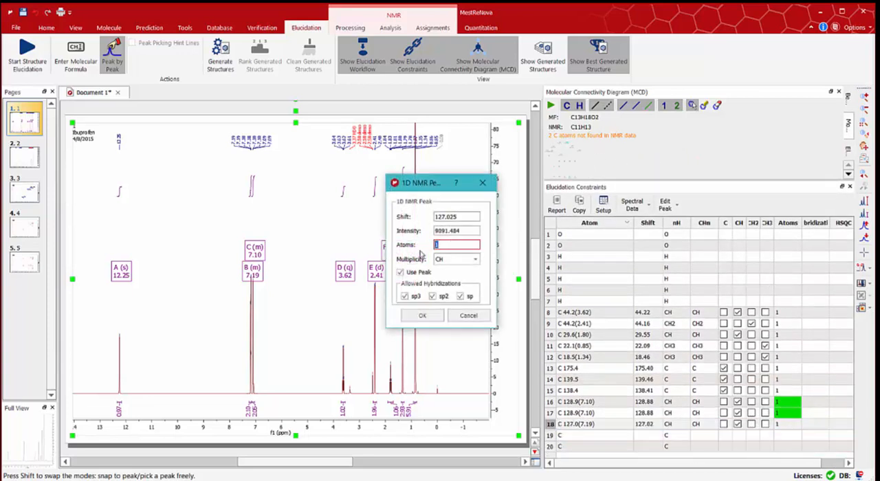
pyautogui.click(422, 315)
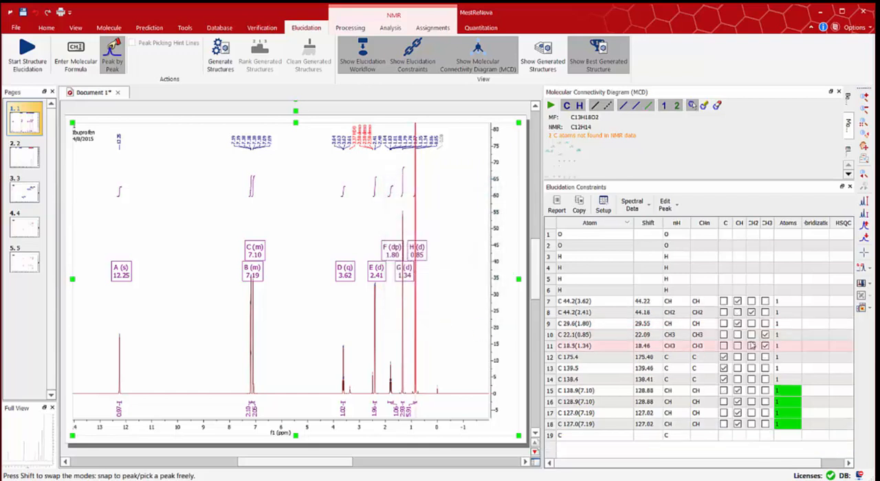
pyautogui.moveTo(680, 194); pyautogui.dragTo(681, 368)
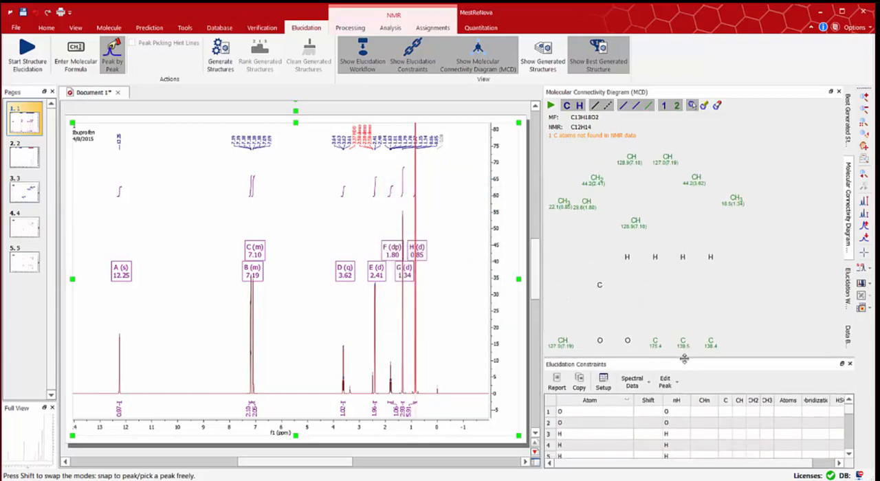
# Show combined spectral data and set the C 22.1 methyl peak to 2 atoms.
pyautogui.moveTo(684, 224); pyautogui.dragTo(675, 216)
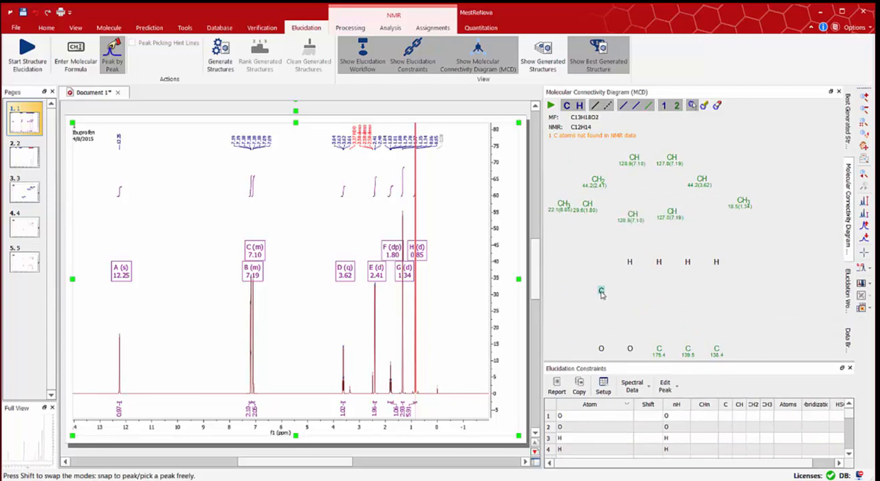
pyautogui.click(34, 127)
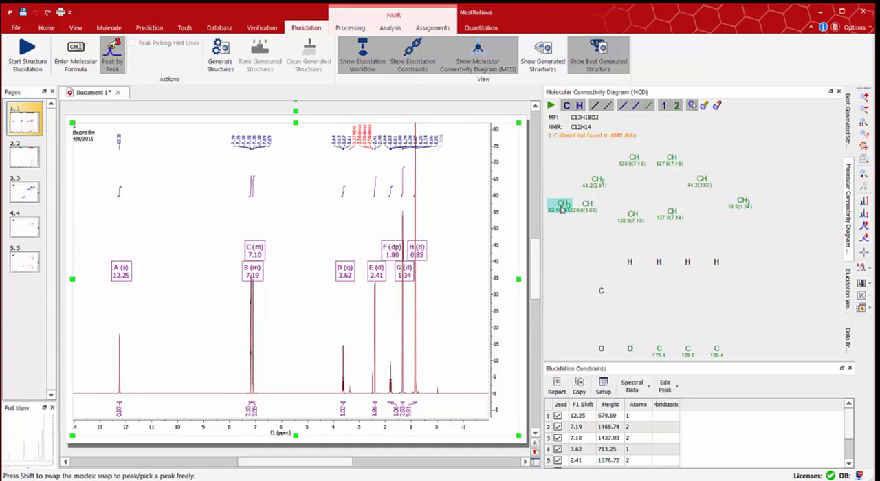
pyautogui.moveTo(562, 209); pyautogui.dragTo(561, 201)
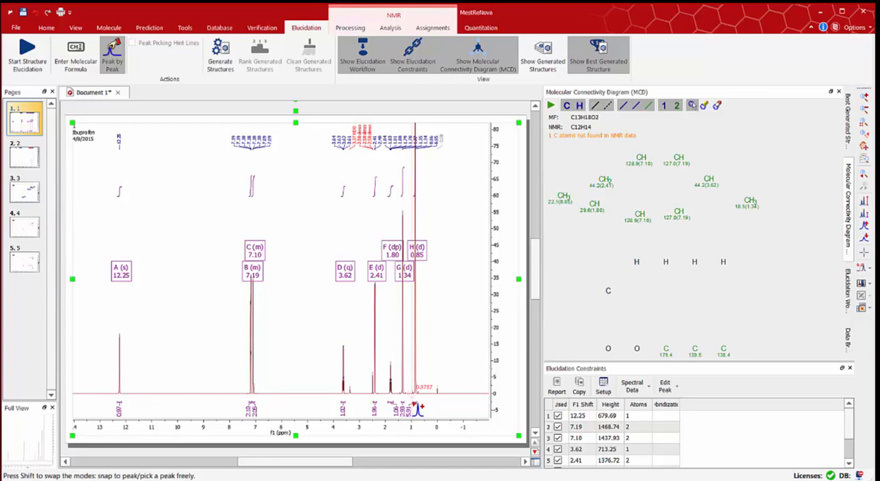
pyautogui.scroll(-1, 851, 433)
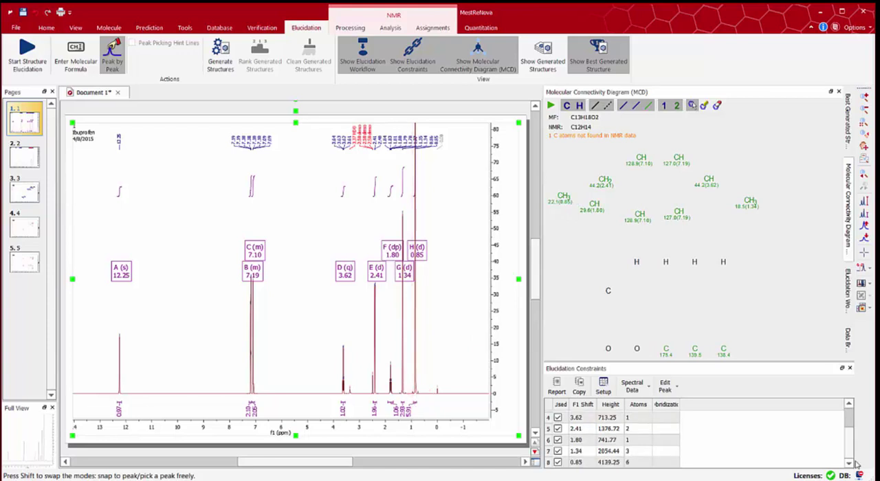
pyautogui.click(644, 390)
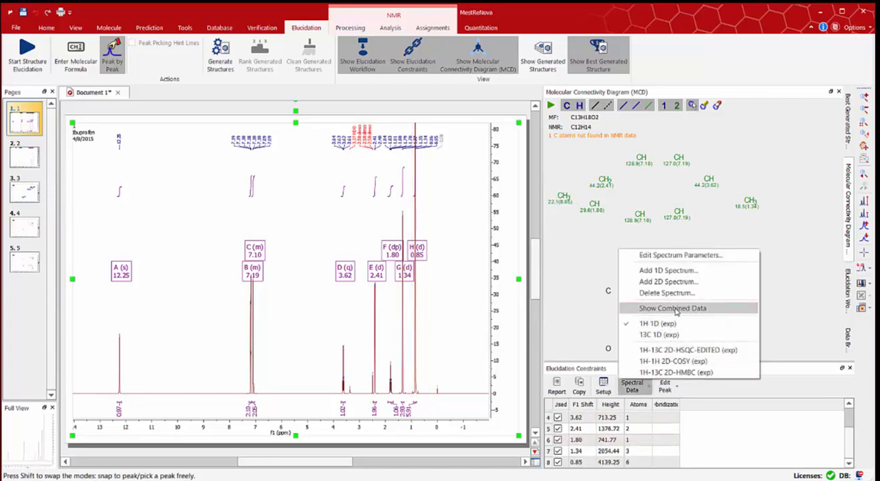
pyautogui.click(676, 312)
pyautogui.moveTo(646, 363); pyautogui.dragTo(636, 218)
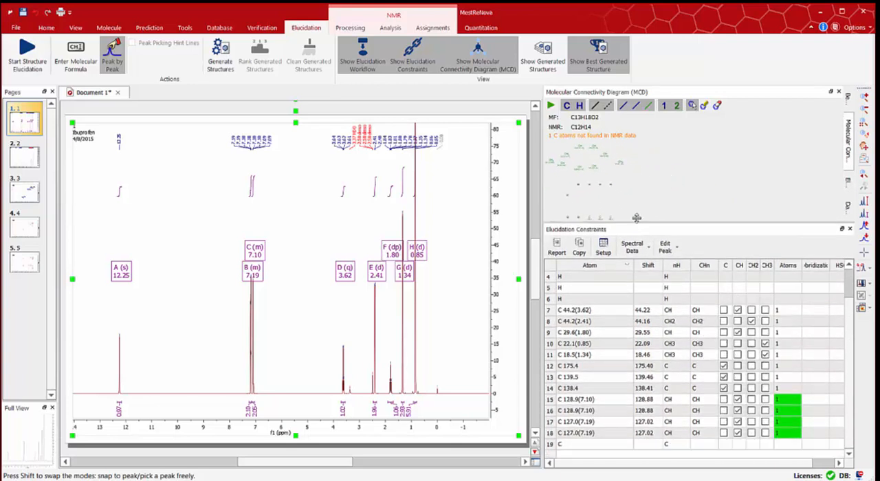
pyautogui.doubleClick(587, 352)
pyautogui.write('2')
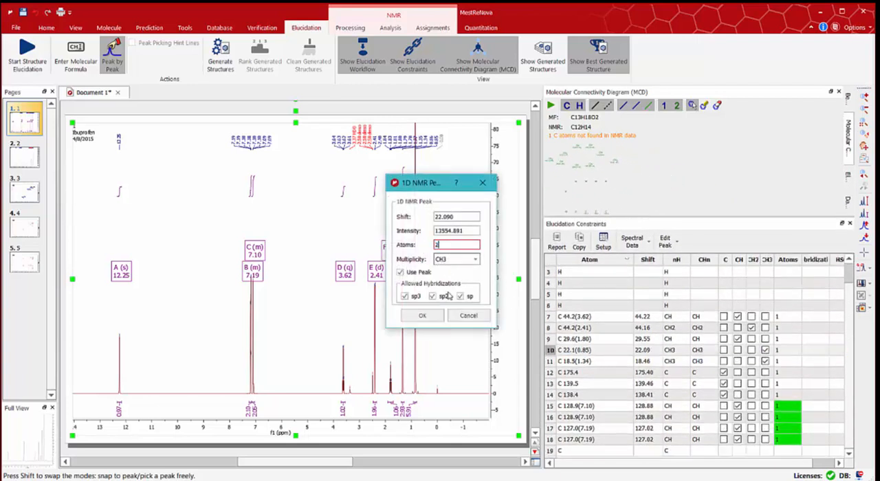
pyautogui.click(422, 316)
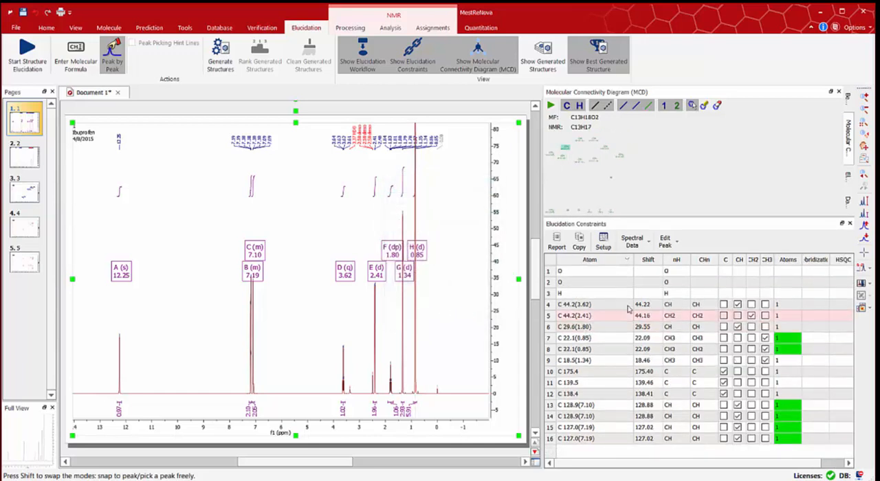
# Move the 175.4, 139.5, 138.4 carbon and oxygen nodes up, then show page 5 and the workflow summary.
pyautogui.moveTo(627, 219)
pyautogui.mouseDown()
pyautogui.moveTo(574, 392)
pyautogui.moveTo(571, 241)
pyautogui.mouseUp()
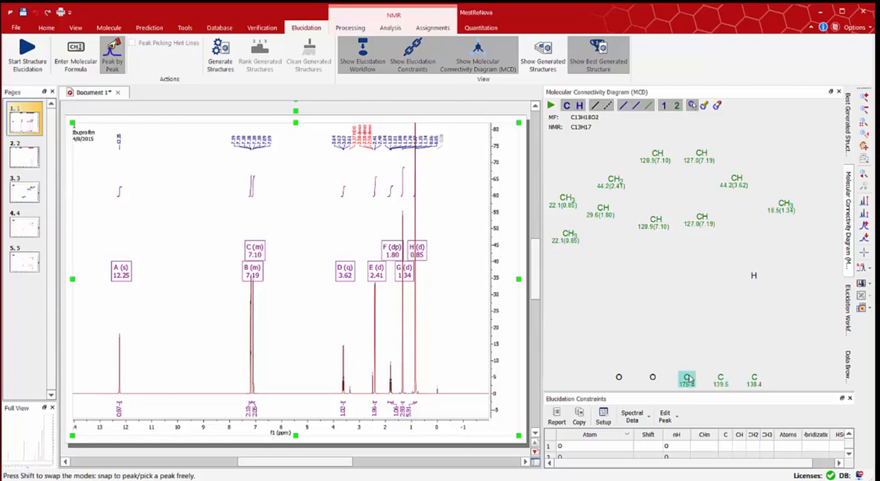
pyautogui.moveTo(688, 381); pyautogui.dragTo(658, 288)
pyautogui.moveTo(720, 380); pyautogui.dragTo(704, 294)
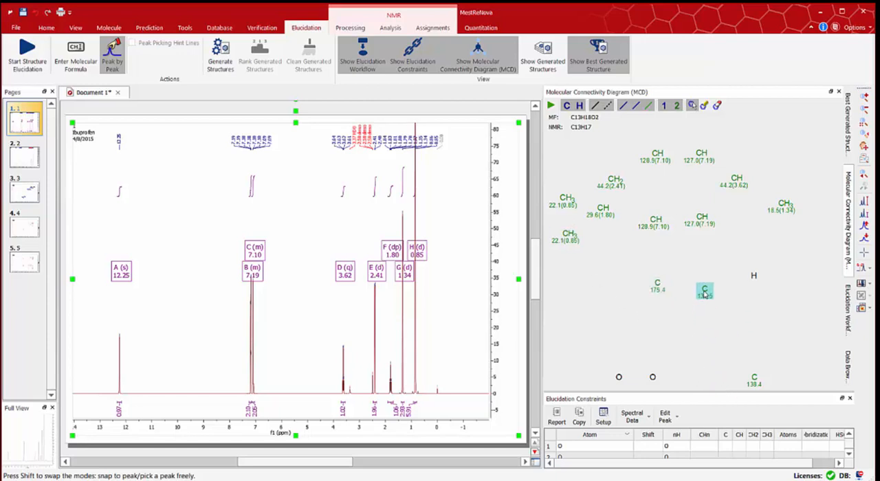
pyautogui.moveTo(754, 379); pyautogui.dragTo(745, 308)
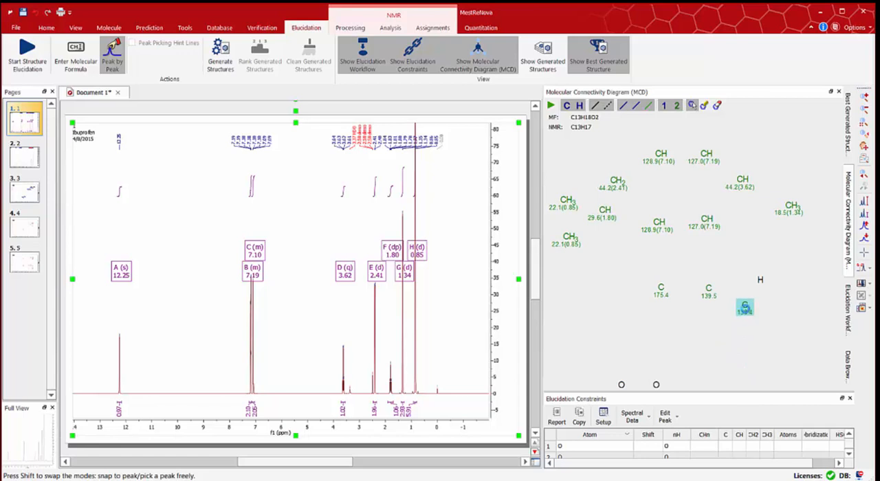
pyautogui.moveTo(621, 384); pyautogui.dragTo(619, 365)
pyautogui.moveTo(657, 385); pyautogui.dragTo(656, 385)
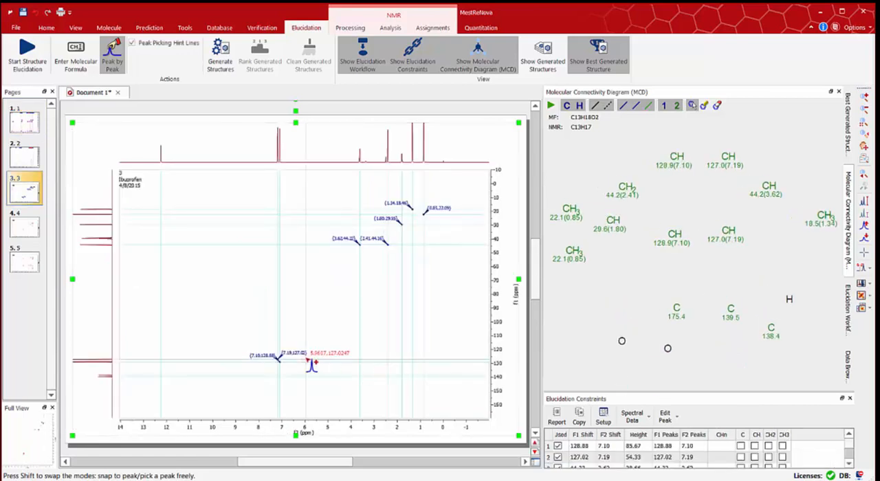
pyautogui.click(21, 265)
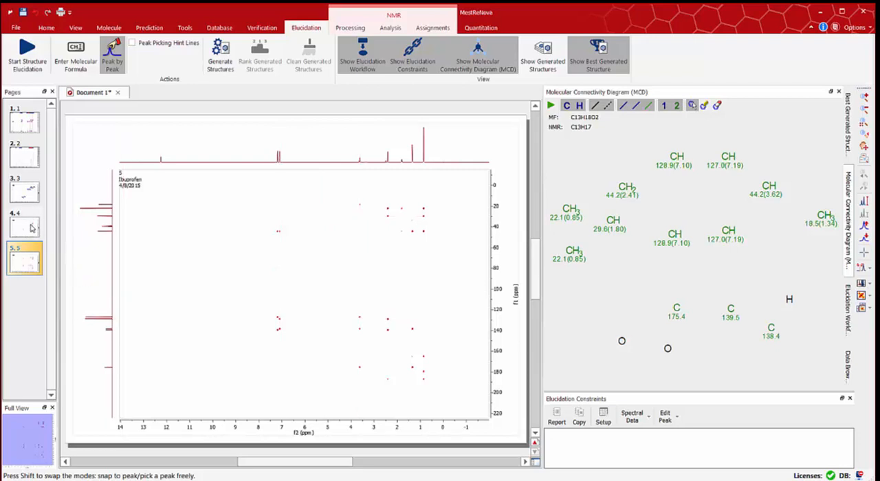
pyautogui.click(27, 53)
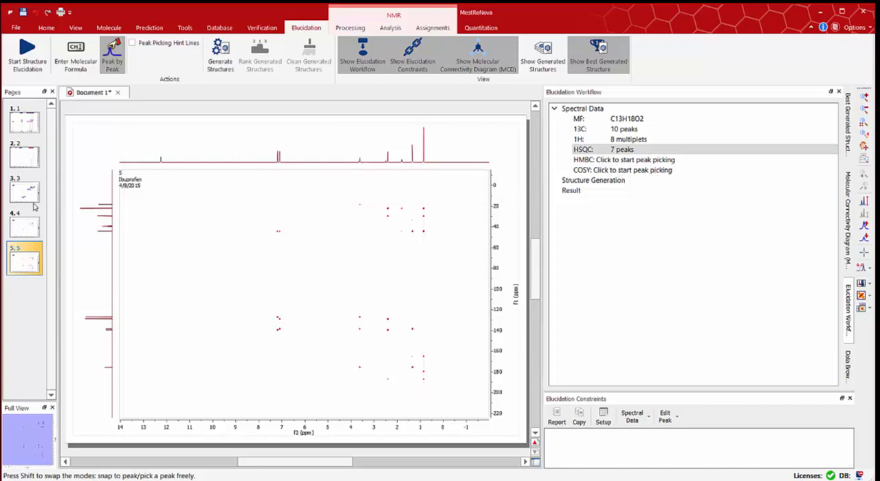
# On the 2D proton spectrum page with hint lines on, pick the 7.19/7.10 ppm cross peak.
pyautogui.click(21, 229)
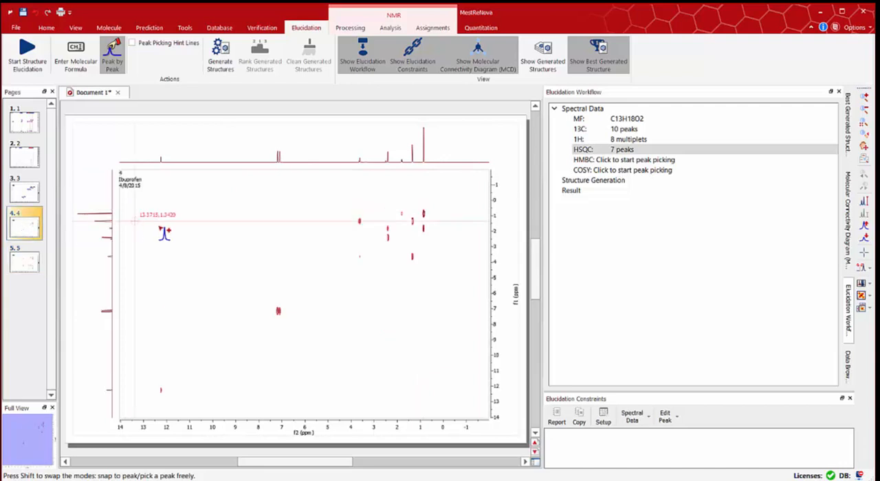
pyautogui.click(466, 61)
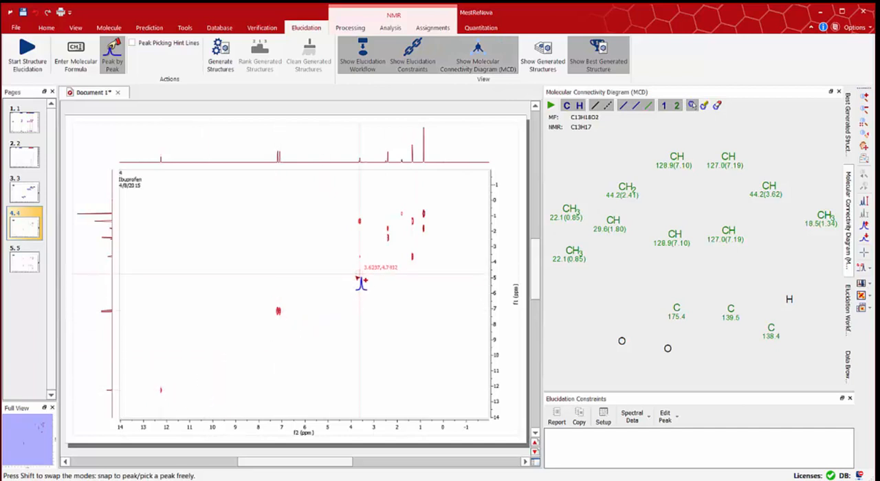
pyautogui.press('Escape')
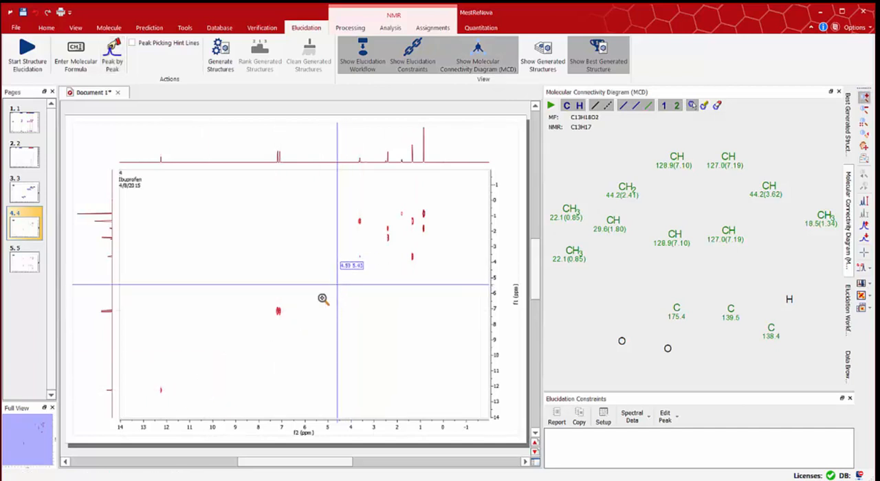
pyautogui.moveTo(274, 320); pyautogui.dragTo(291, 295)
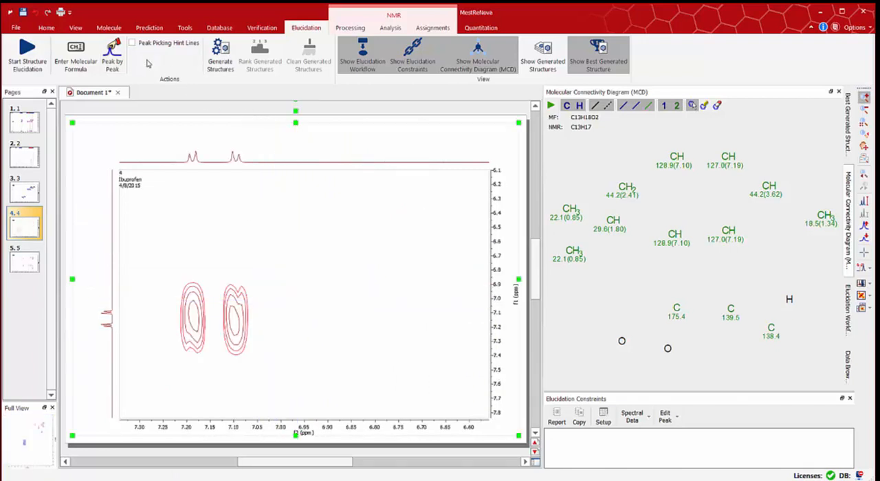
pyautogui.click(132, 43)
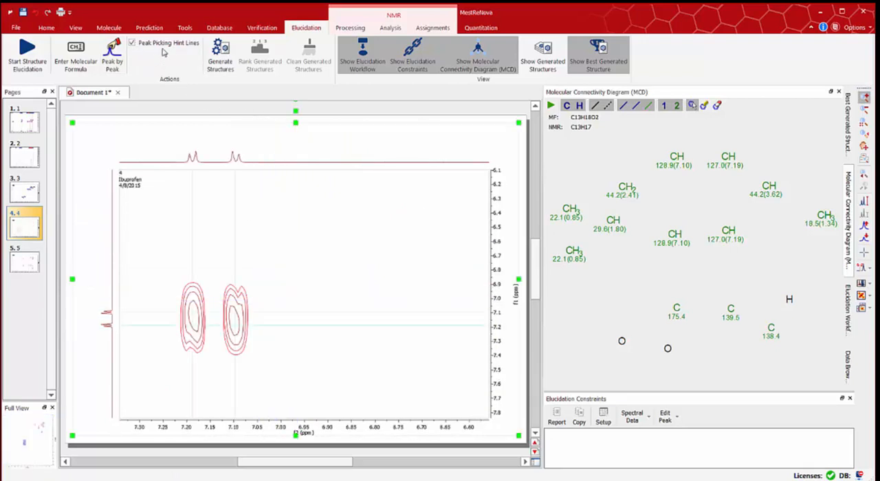
pyautogui.click(112, 54)
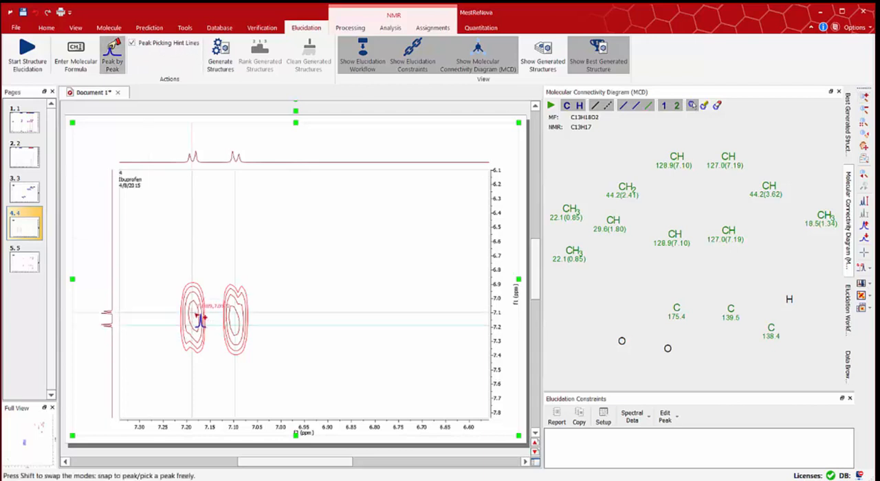
pyautogui.click(199, 317)
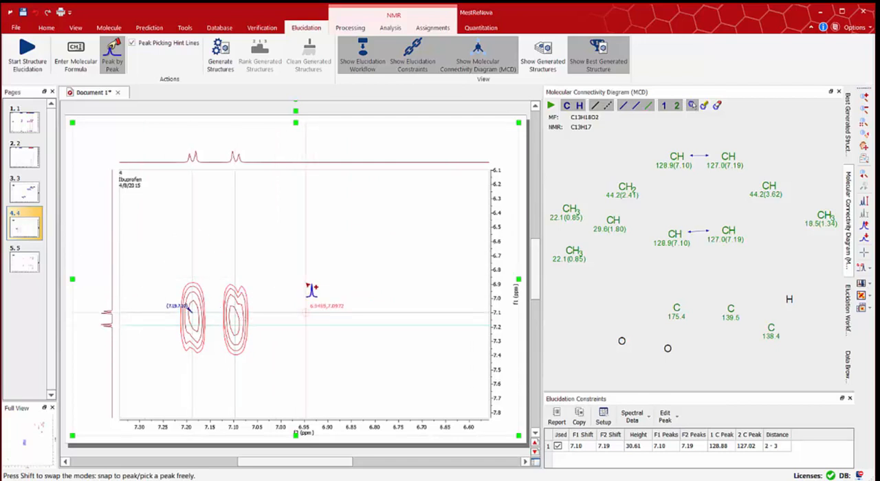
pyautogui.press('f')
# Pick the 3.62/1.34, 2.41/1.80 and 0.85/1.80 cross peaks, then show page 5 zoomed near 7/130 ppm.
pyautogui.press('z')
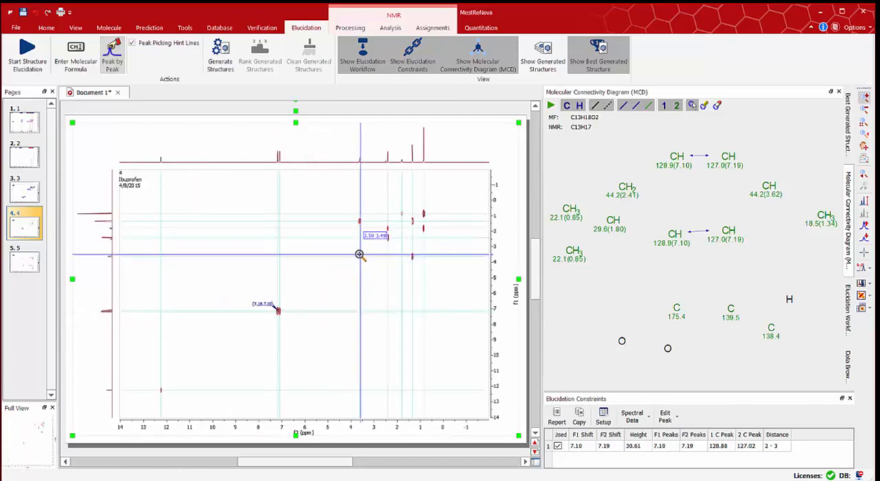
pyautogui.moveTo(339, 262); pyautogui.dragTo(429, 201)
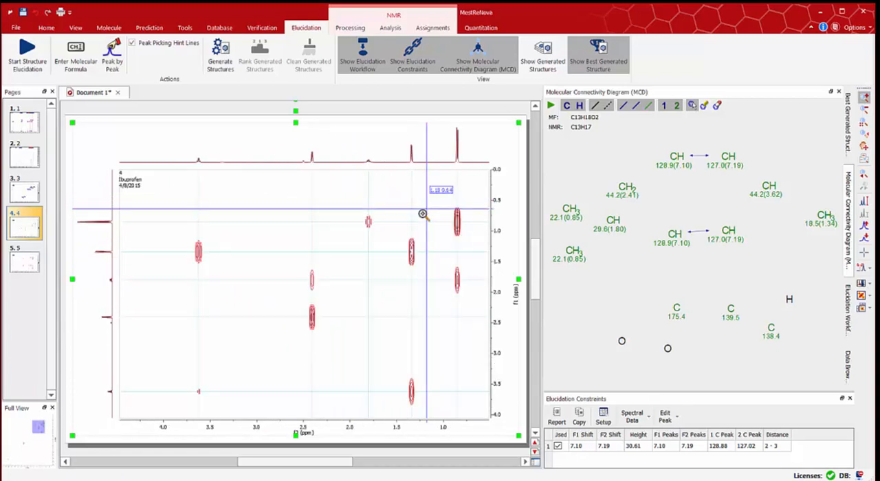
pyautogui.click(113, 59)
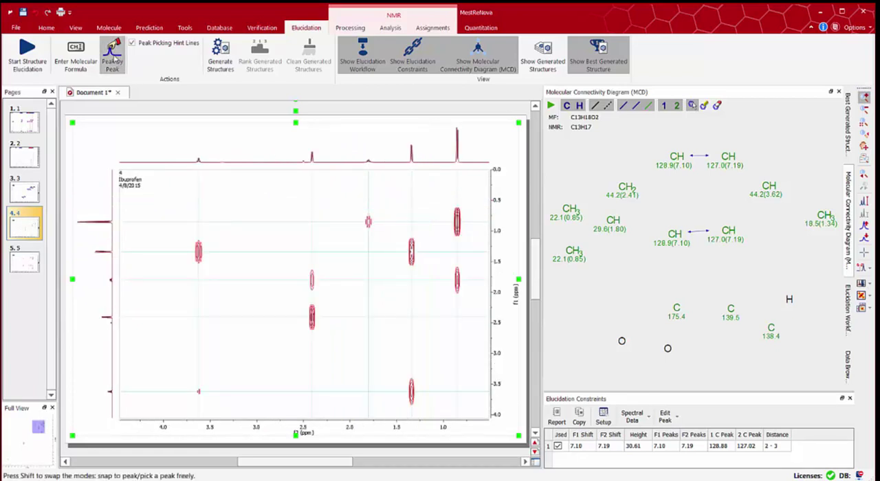
pyautogui.click(415, 394)
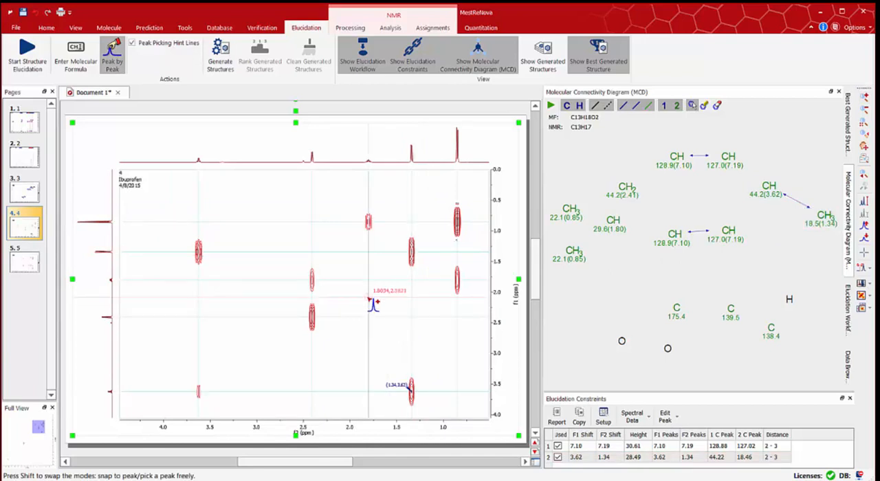
pyautogui.click(312, 278)
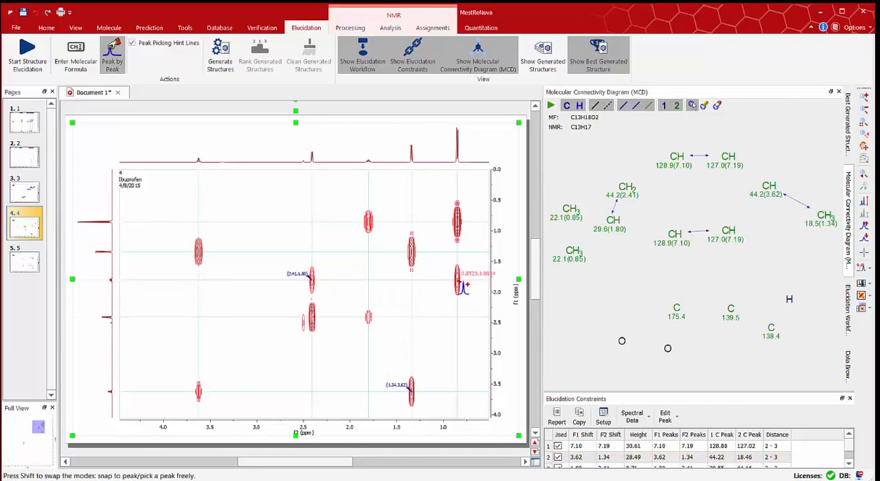
pyautogui.click(457, 278)
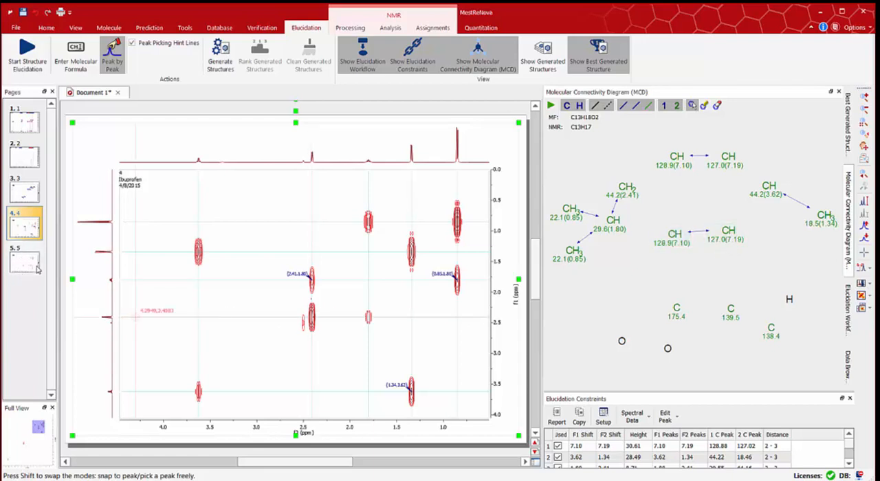
pyautogui.click(30, 263)
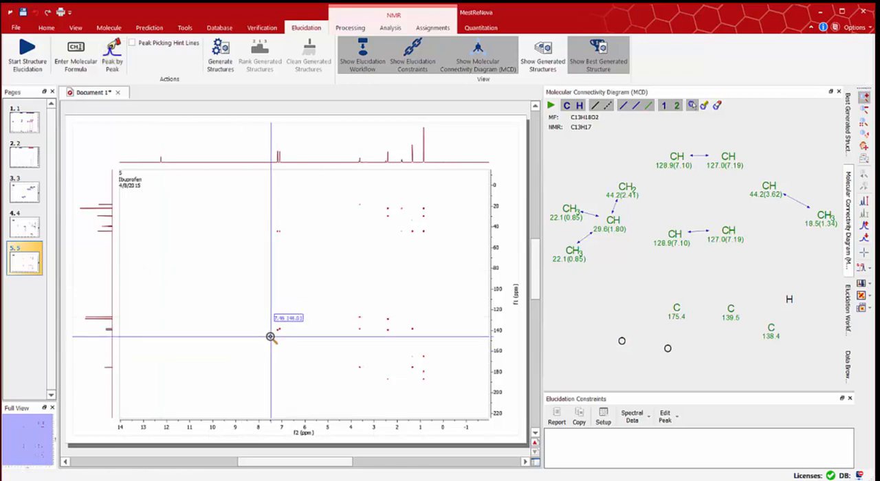
pyautogui.moveTo(254, 343); pyautogui.dragTo(299, 305)
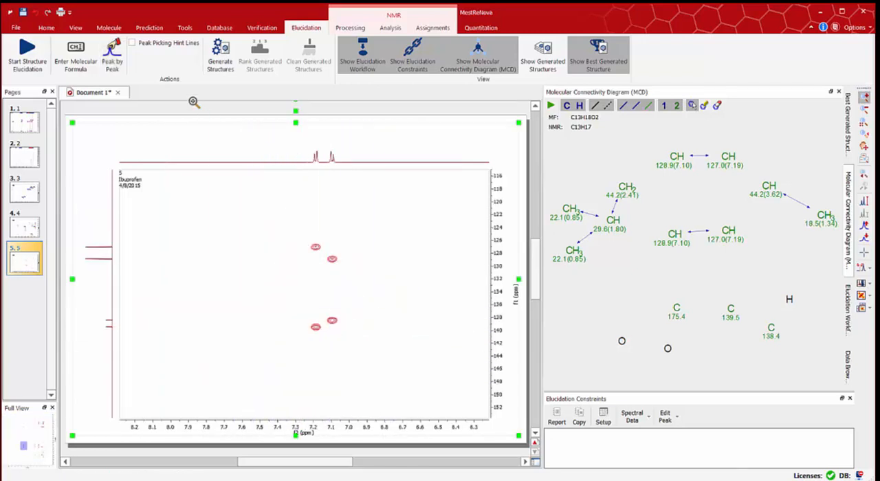
# Pick the 7.19/139.46, 7.10/138.41 and 7.19/127.02 cross-peaks, moving C 139.5 and 138.4 among the ring CH nodes.
pyautogui.click(132, 43)
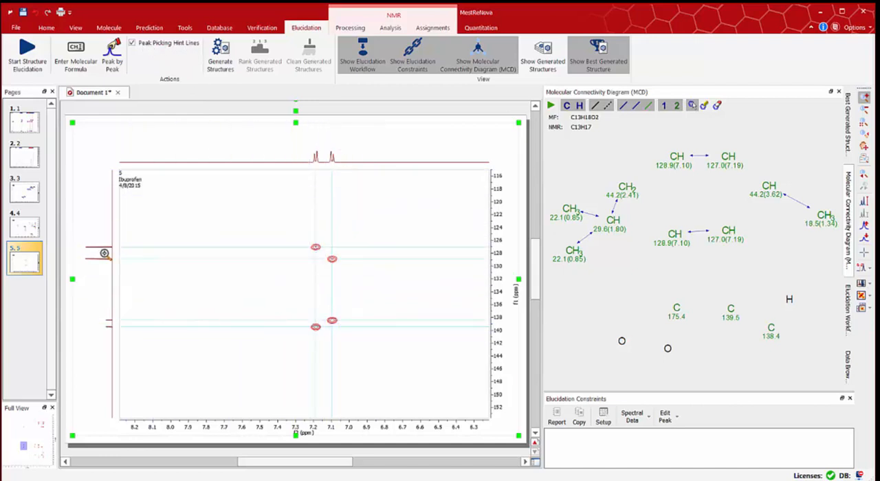
pyautogui.moveTo(280, 346); pyautogui.dragTo(381, 240)
pyautogui.click(112, 55)
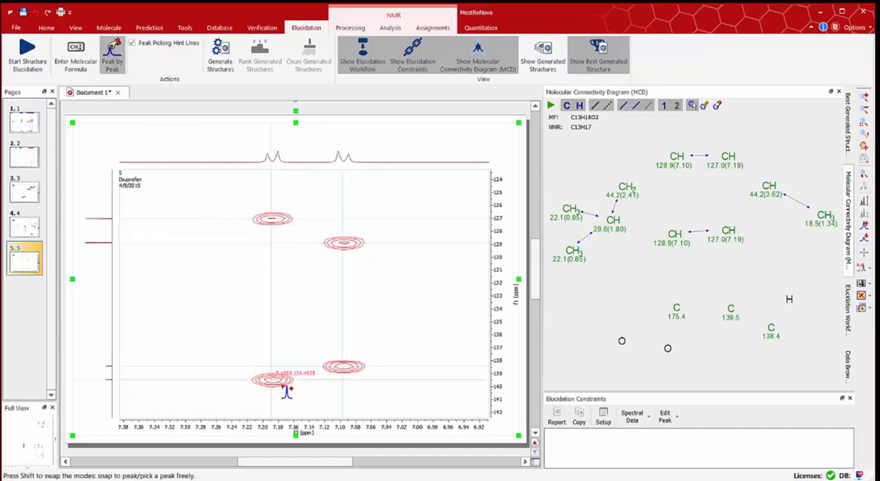
pyautogui.click(273, 379)
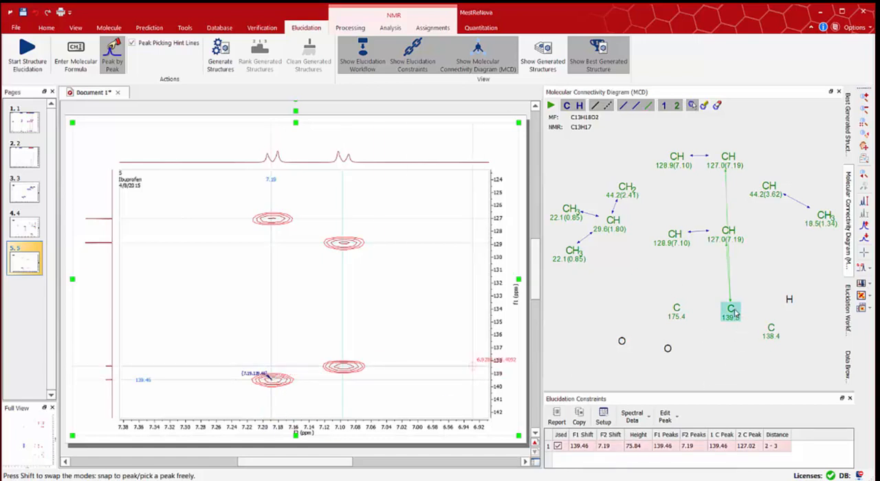
pyautogui.moveTo(734, 313); pyautogui.dragTo(747, 197)
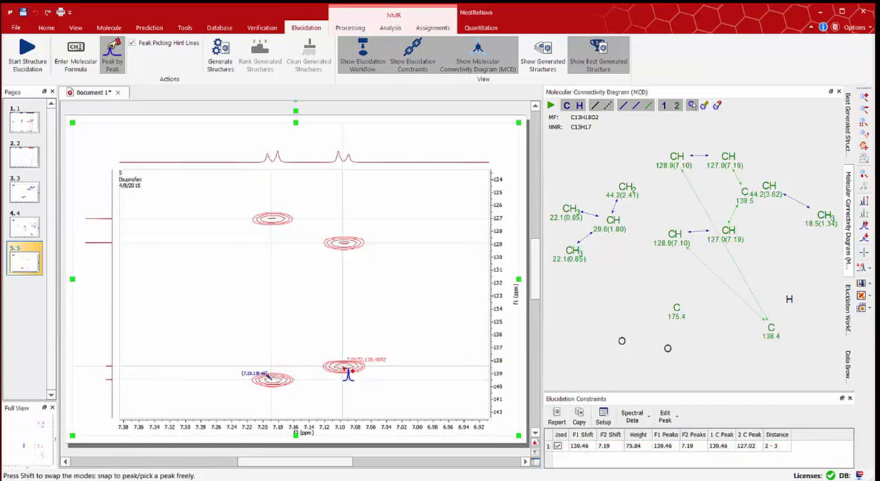
pyautogui.click(349, 373)
pyautogui.moveTo(771, 329); pyautogui.dragTo(651, 199)
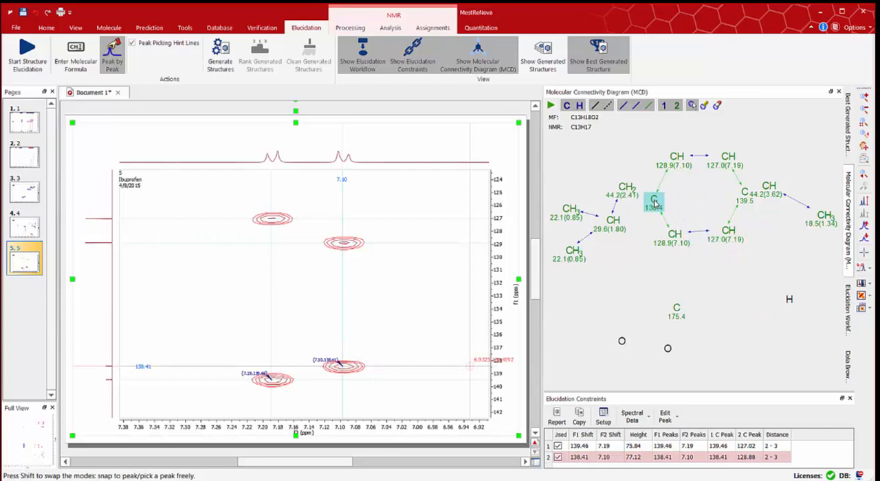
pyautogui.click(278, 224)
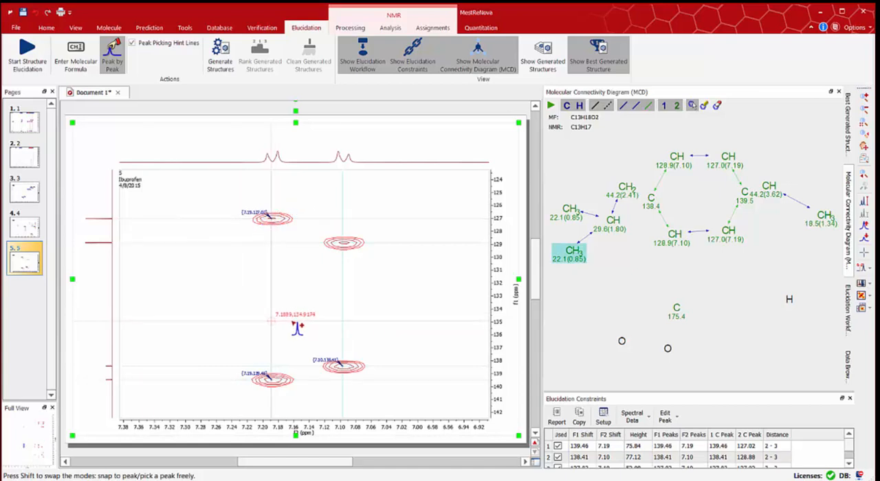
# Zoom to the aliphatic-carbonyl region, pick the 3.62/175.40 cross-peak and move C 175.4 beside CH 44.2.
pyautogui.press('f')
pyautogui.moveTo(349, 302); pyautogui.dragTo(433, 379)
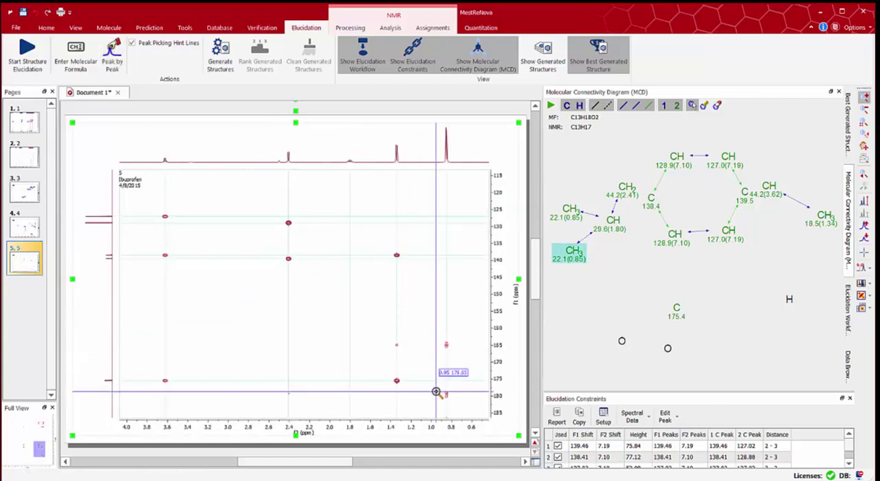
pyautogui.click(401, 382)
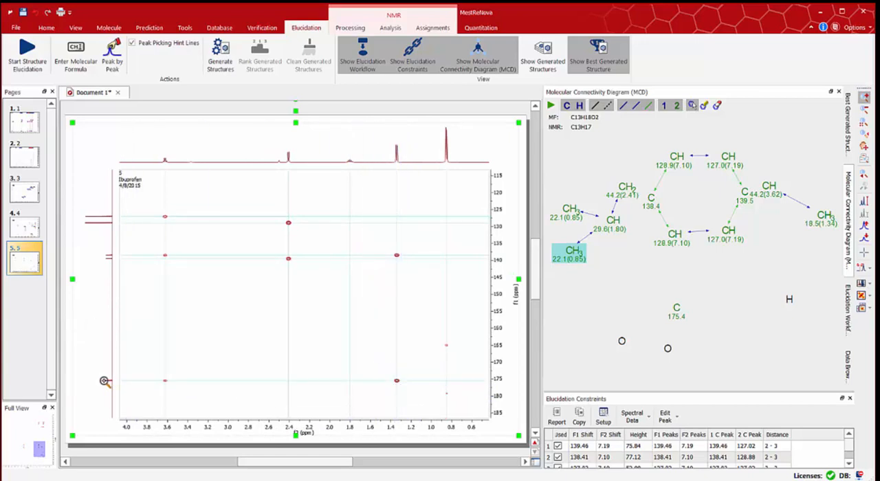
pyautogui.scroll(2, 452, 317)
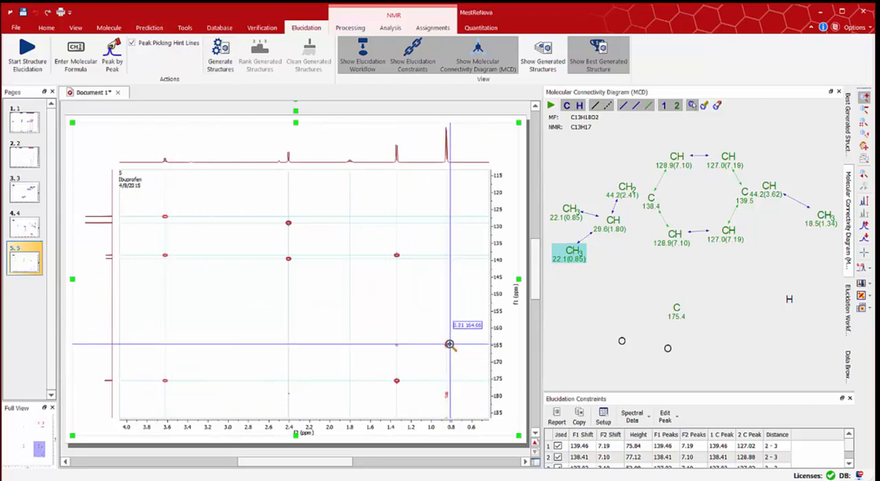
pyautogui.click(112, 55)
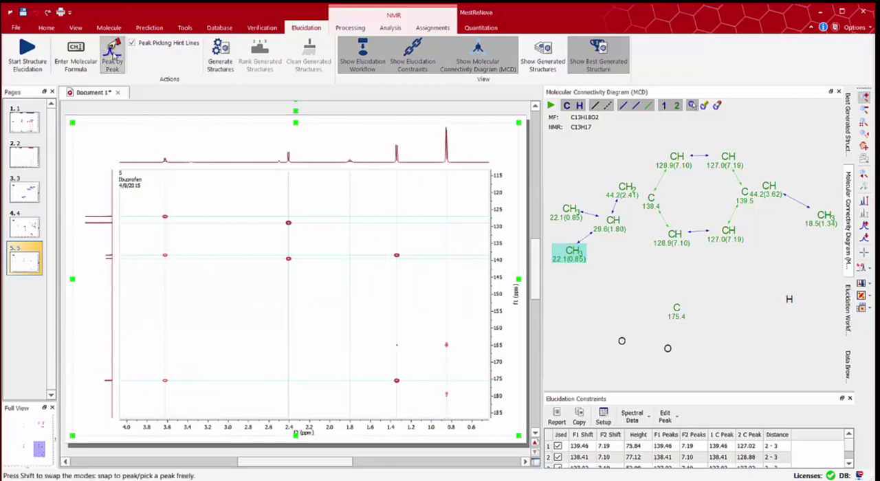
pyautogui.click(165, 381)
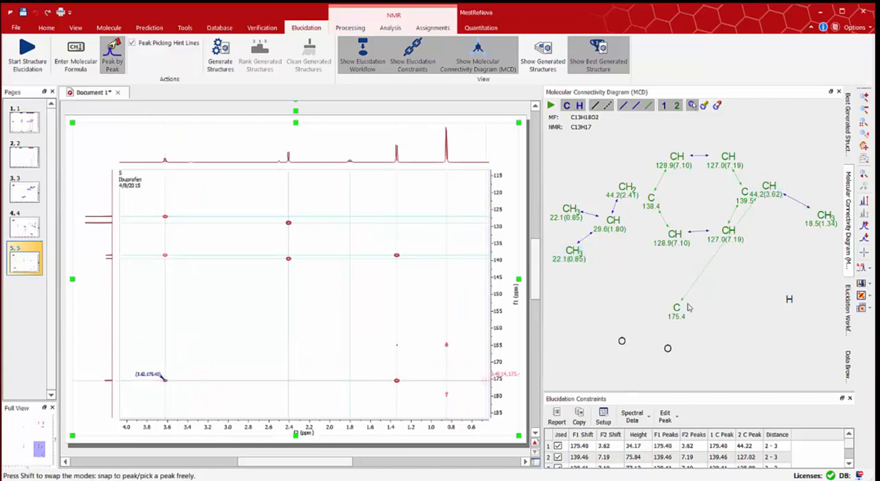
pyautogui.moveTo(676, 308)
pyautogui.mouseDown()
pyautogui.moveTo(770, 245)
pyautogui.moveTo(787, 155)
pyautogui.mouseUp()
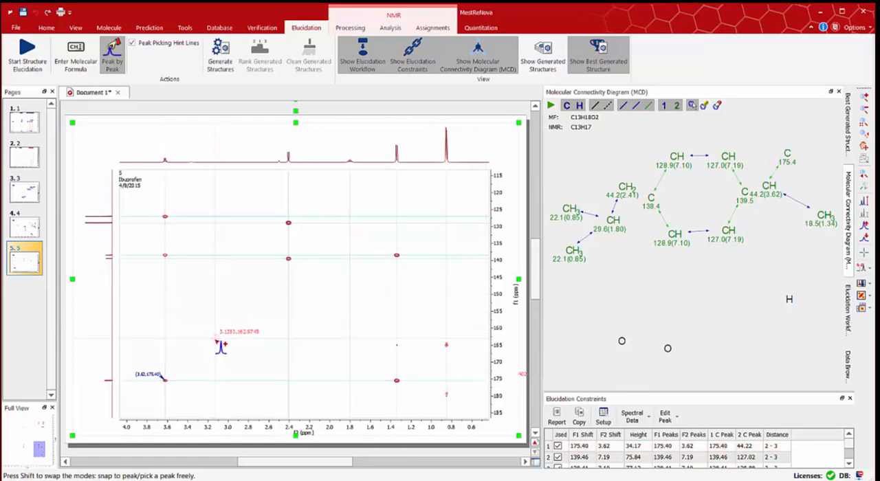
# Pick the 1.34/175.40, 1.34/138.41, 3.62/127.02 and 2.41/128.88 cross-peaks, then bring 15–55 ppm into view.
pyautogui.click(398, 381)
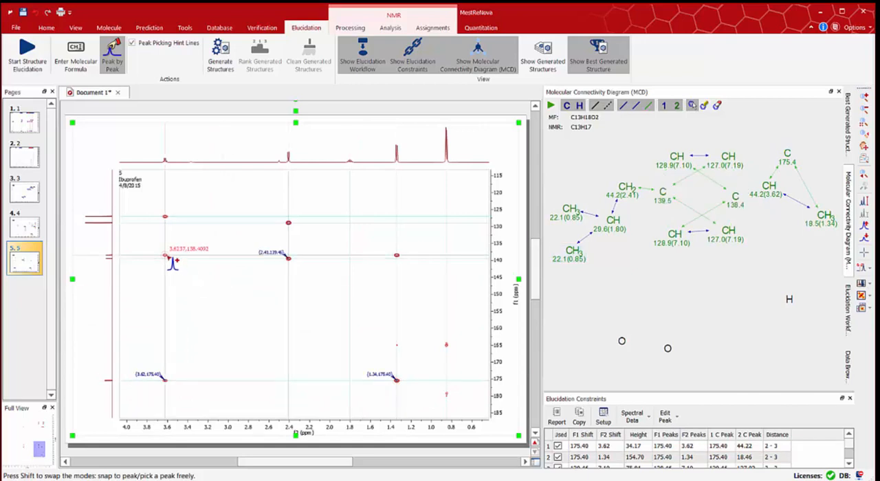
pyautogui.click(397, 257)
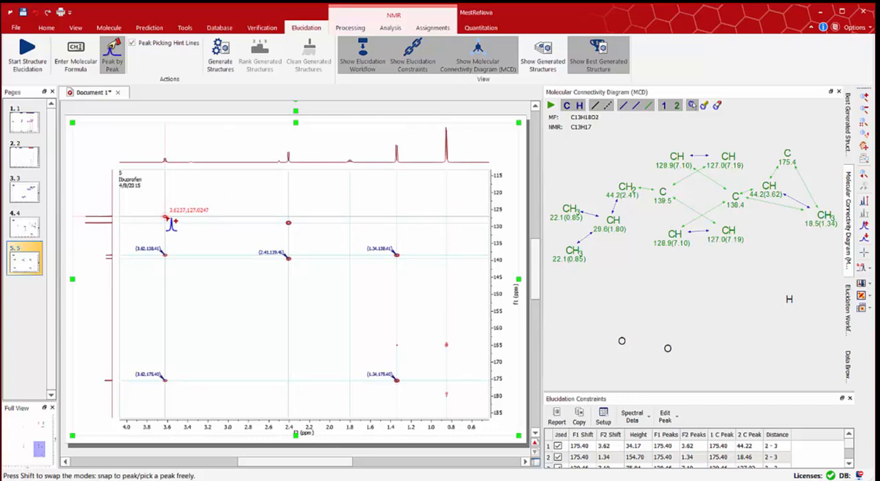
pyautogui.click(164, 217)
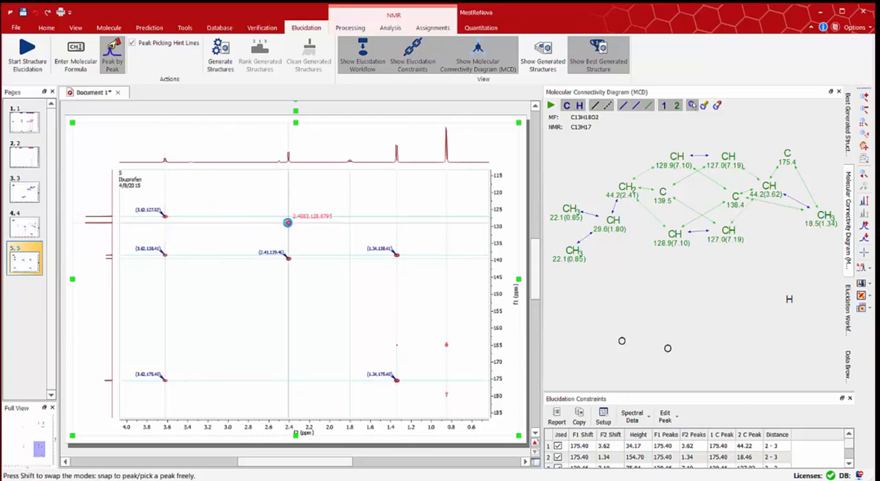
pyautogui.click(289, 223)
pyautogui.moveTo(40, 451); pyautogui.dragTo(43, 420)
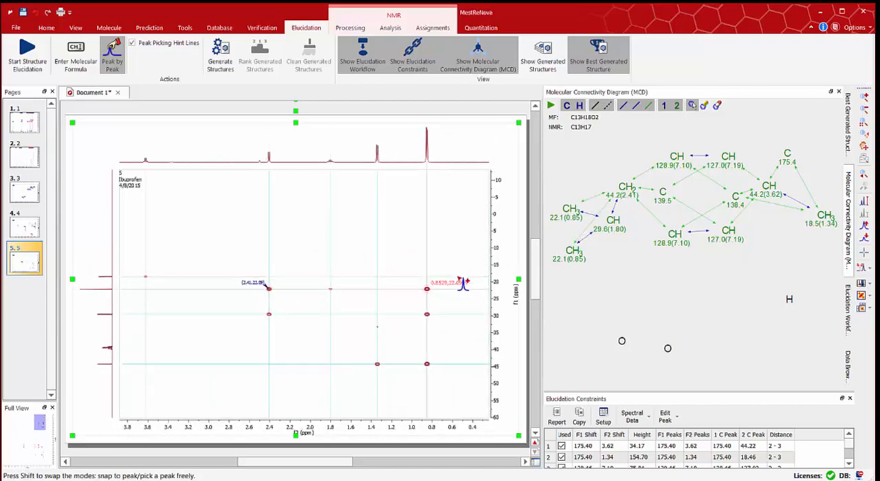
# Pick the HMBC cross-peaks at 2.41/29.55 and 0.85/29.55 ppm, then zoom onto the 44 ppm cross-peaks.
pyautogui.click(269, 315)
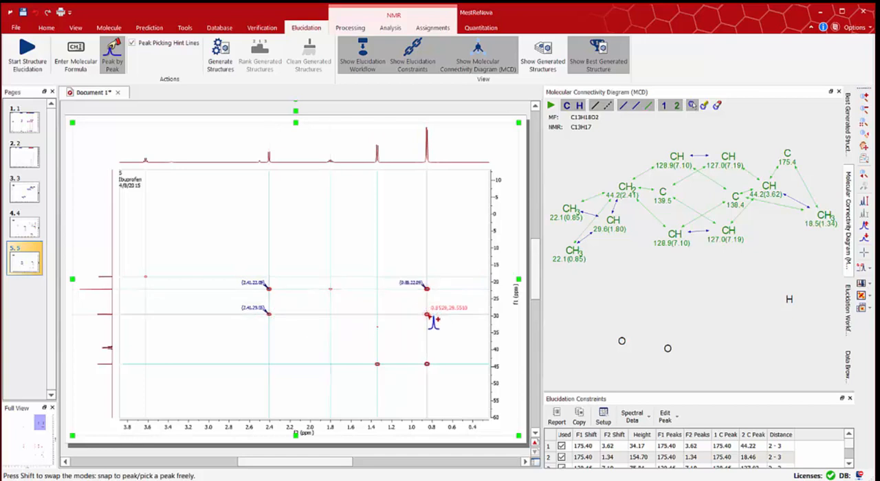
pyautogui.click(428, 315)
pyautogui.press('Escape')
pyautogui.moveTo(366, 375); pyautogui.dragTo(438, 352)
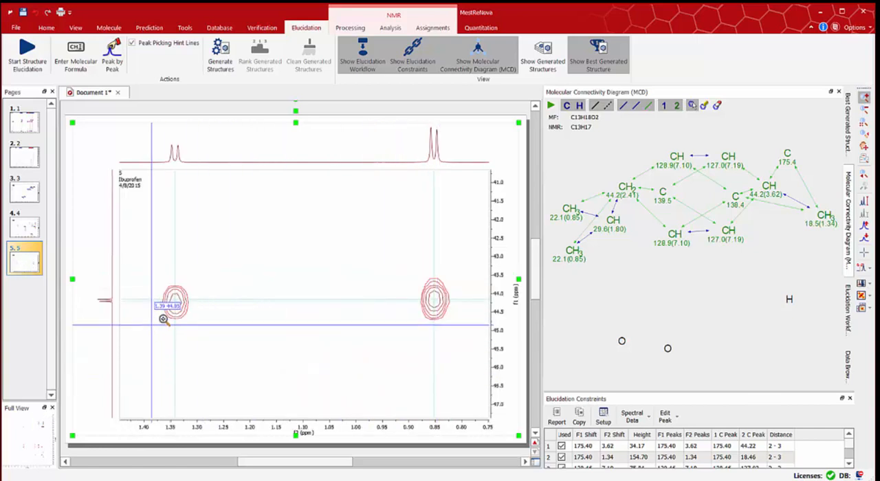
pyautogui.moveTo(151, 325)
pyautogui.mouseDown()
pyautogui.moveTo(428, 300)
pyautogui.moveTo(462, 267)
pyautogui.mouseUp()
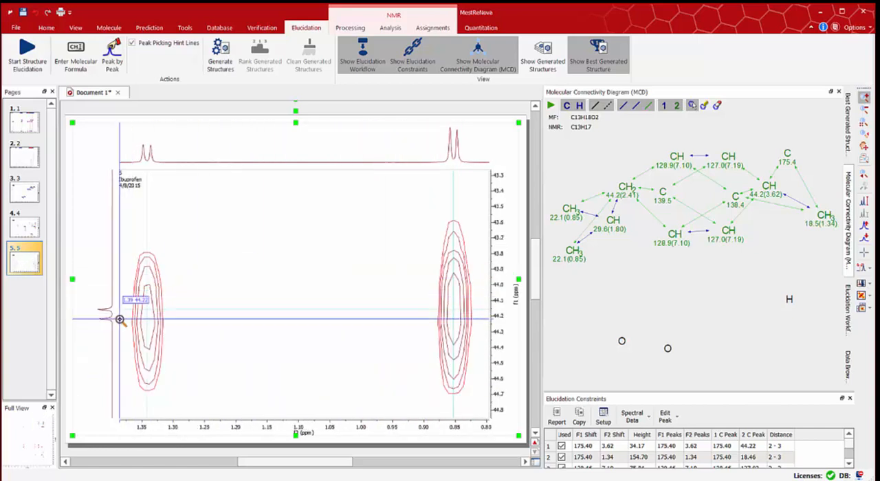
# Pick the 0.85/44.16 ppm cross-peak and zoom back to the 0–3.6 by 5–60 ppm aliphatic region.
pyautogui.press('k')
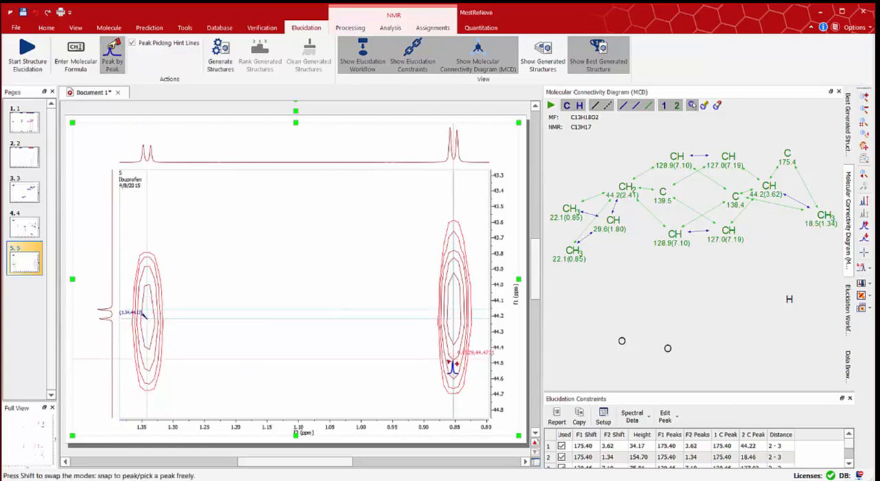
pyautogui.click(459, 311)
pyautogui.press('f')
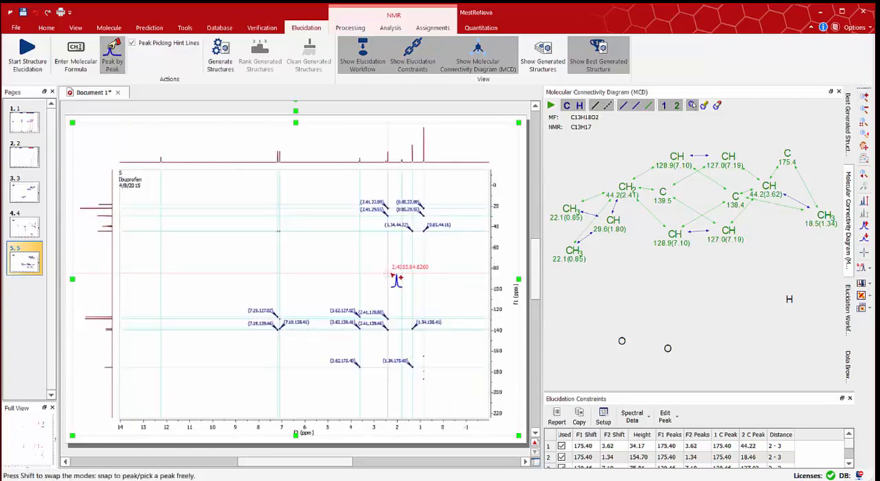
pyautogui.press('z')
pyautogui.moveTo(359, 247); pyautogui.dragTo(448, 191)
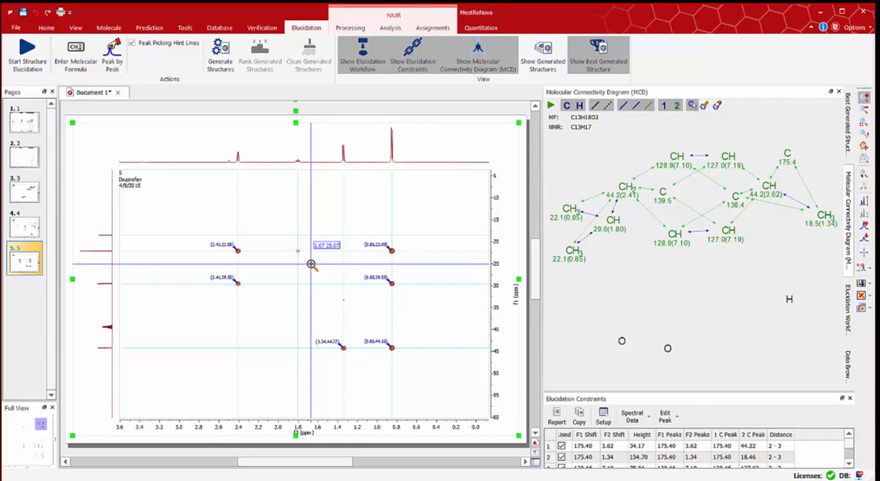
pyautogui.press('k')
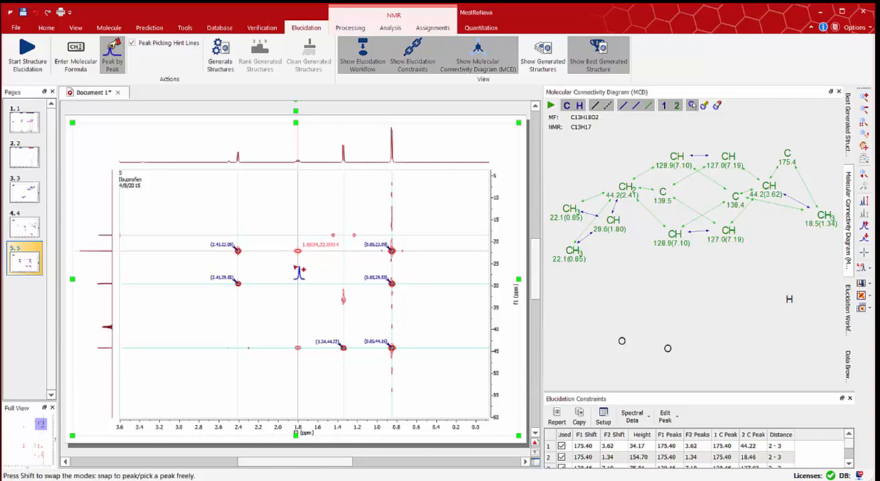
# Browse the spectrum's peak picking options, then reposition both oxygen atoms, one above carbon 175.4.
pyautogui.rightClick(291, 205)
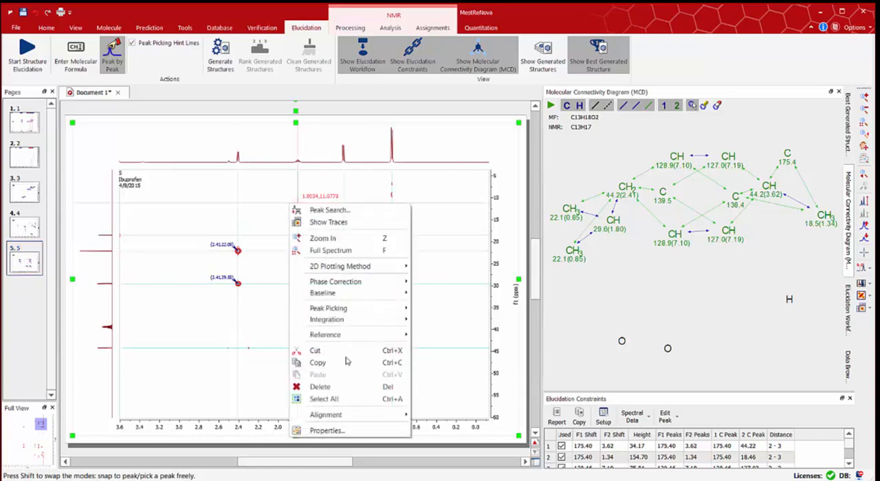
pyautogui.moveTo(328, 308)
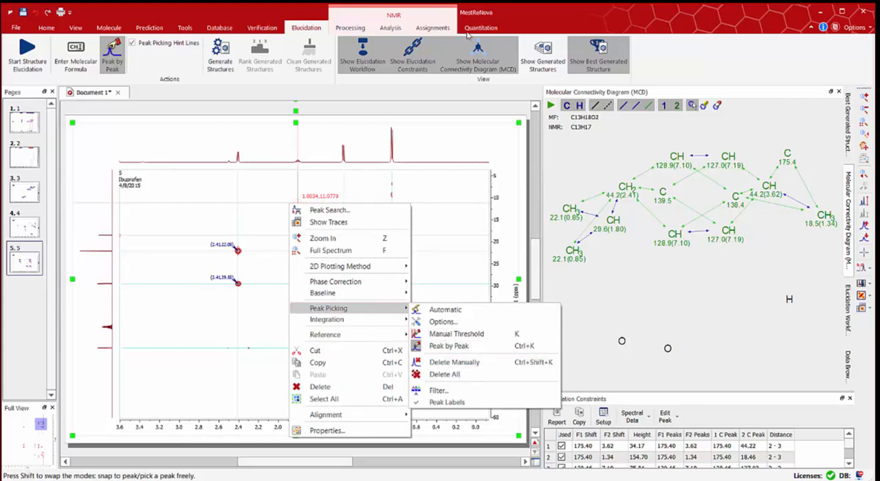
pyautogui.press('Escape')
pyautogui.press('Escape')
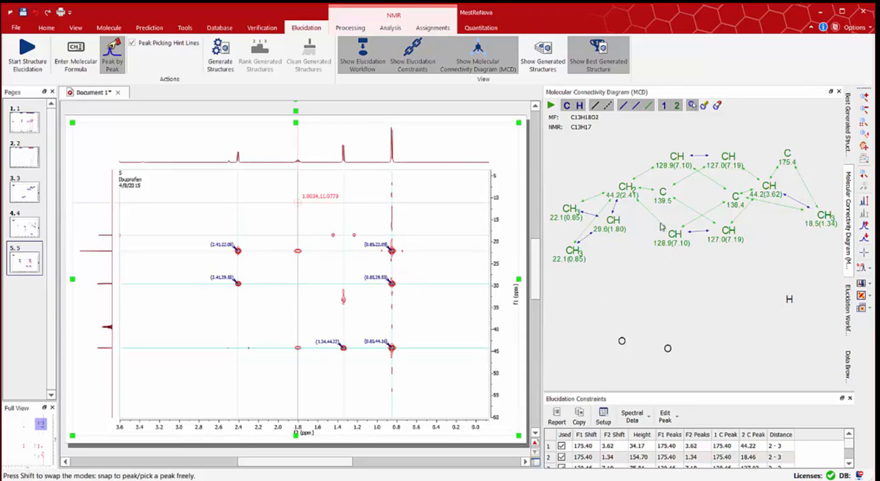
pyautogui.moveTo(630, 329); pyautogui.dragTo(668, 297)
pyautogui.moveTo(667, 349); pyautogui.dragTo(790, 138)
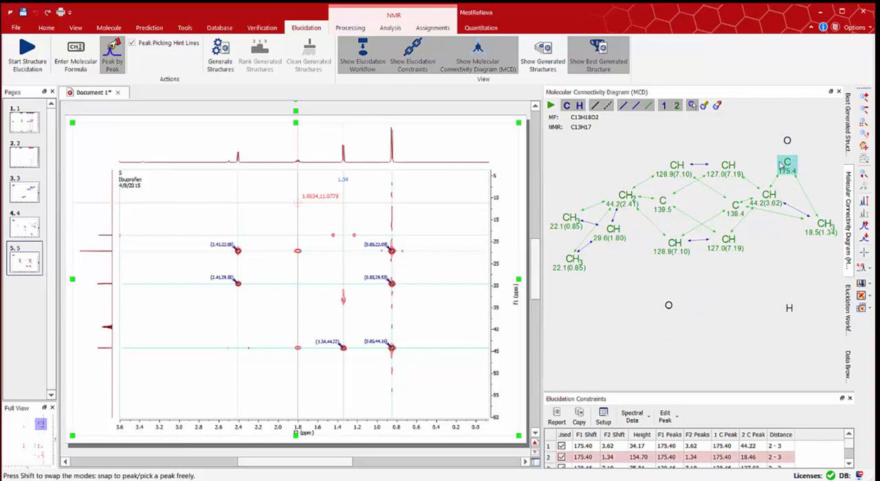
# Bond the top oxygen to carbonyl carbon 175.4 with the linking tool.
pyautogui.click(705, 106)
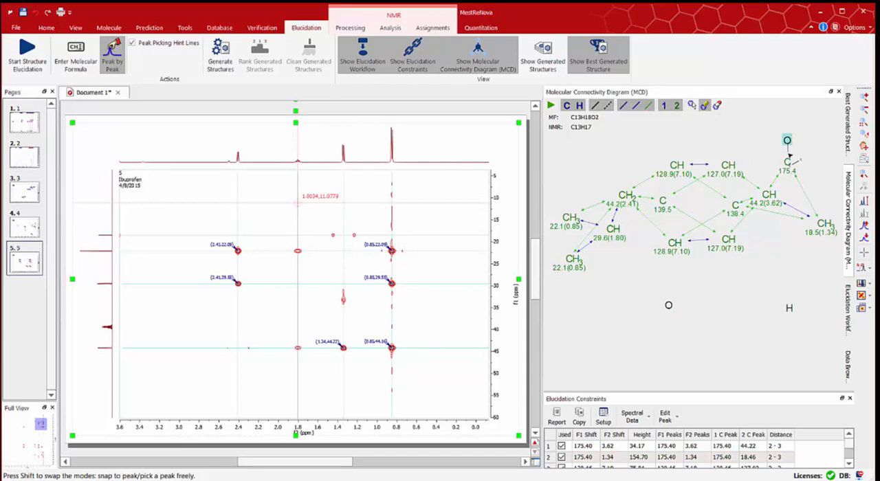
pyautogui.click(788, 162)
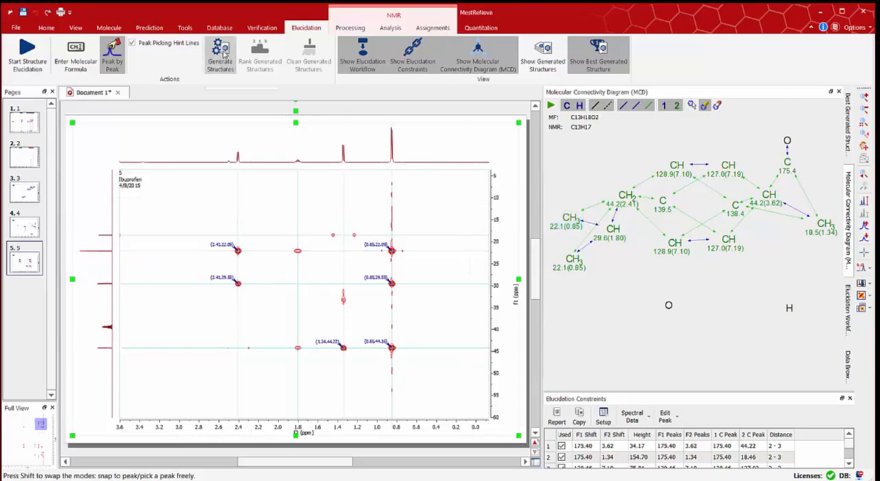
# Generate candidate structures with default options and dismiss the two-structures message.
pyautogui.click(224, 53)
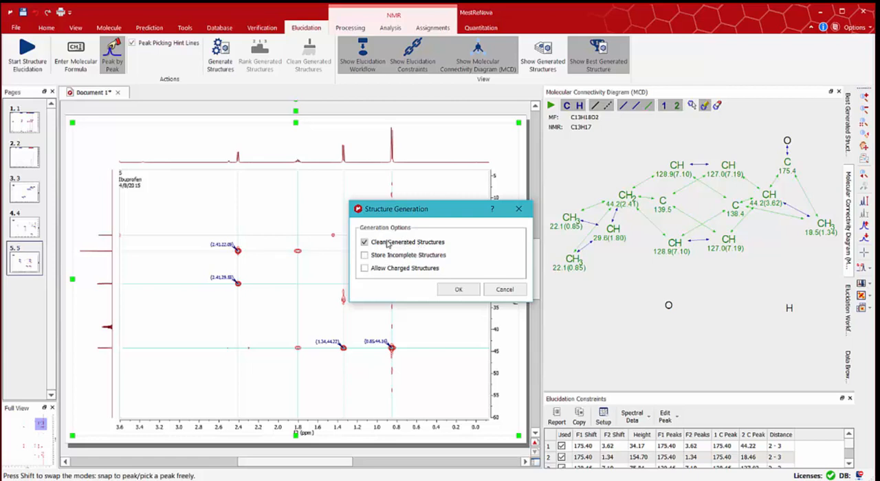
pyautogui.click(458, 289)
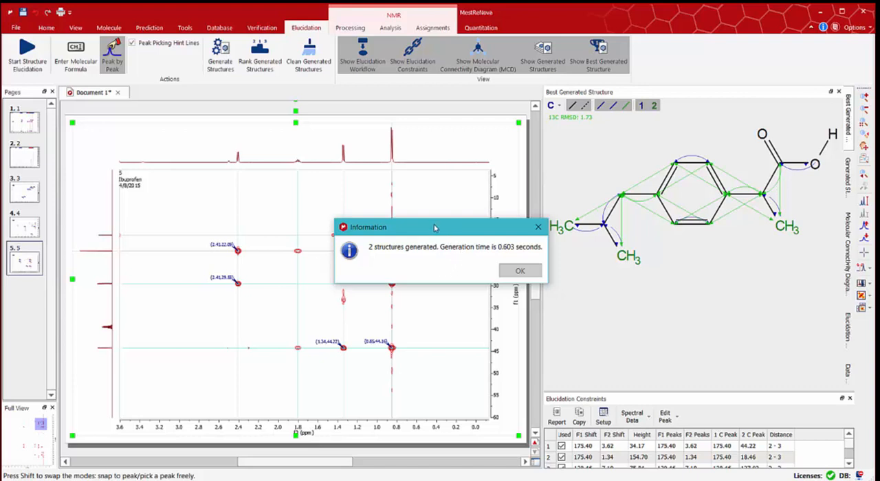
pyautogui.moveTo(434, 228); pyautogui.dragTo(381, 193)
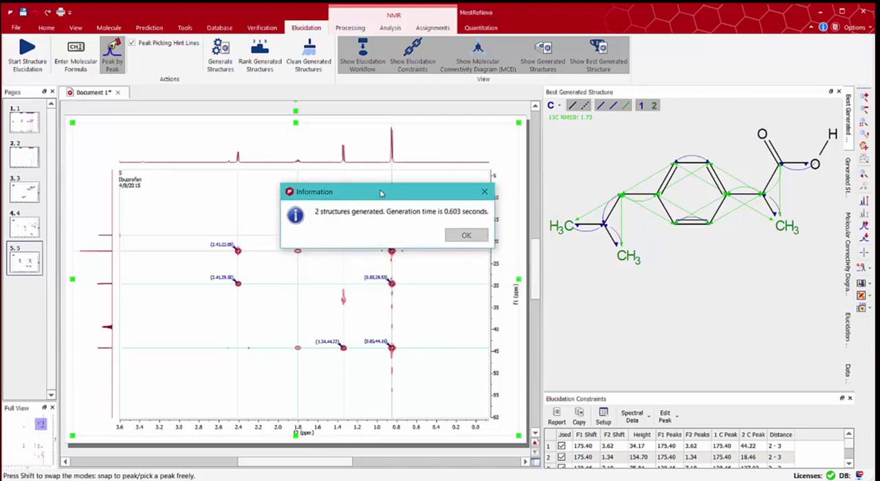
pyautogui.click(467, 235)
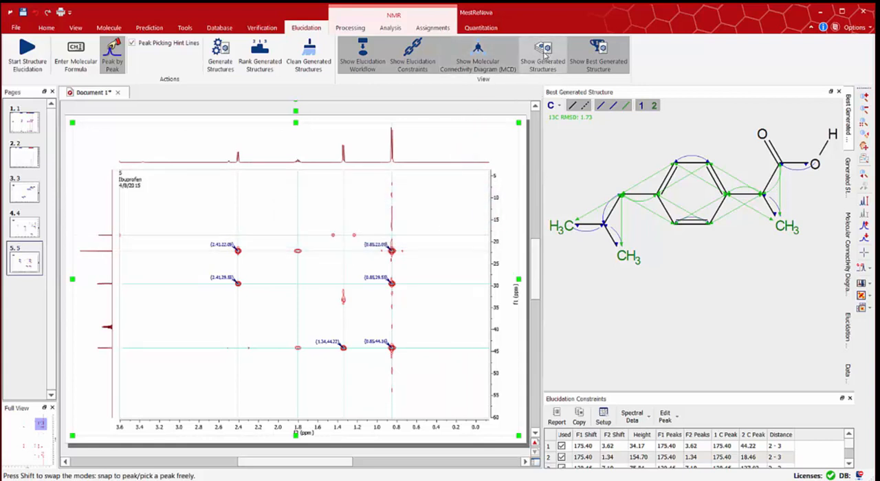
# Show the generated structures list, select the second candidate, and zoom the HMBC to full range.
pyautogui.click(545, 59)
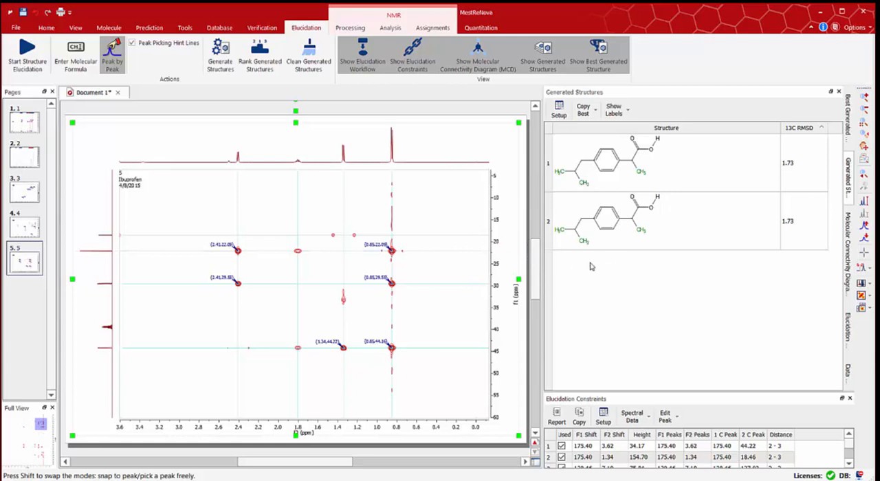
pyautogui.click(548, 244)
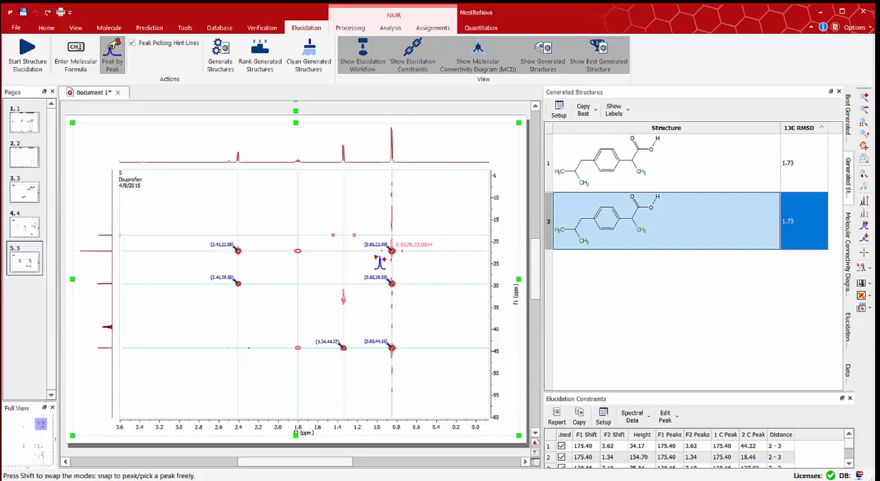
pyautogui.press('f')
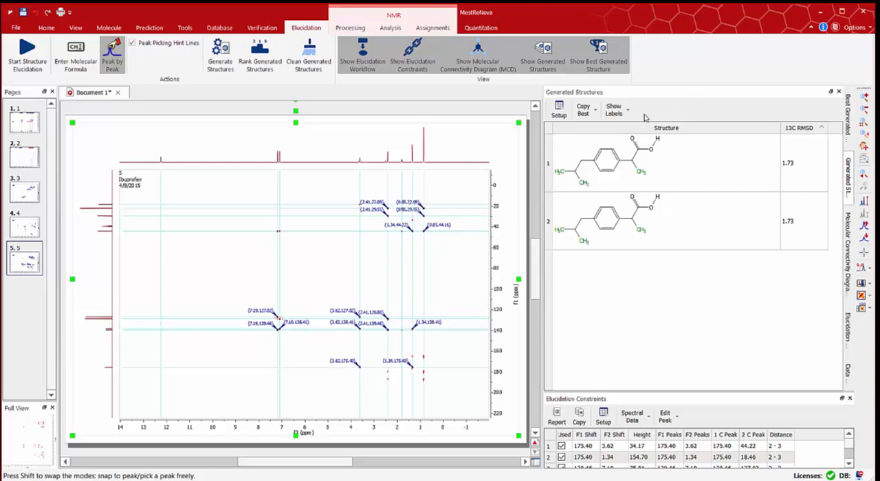
# Copy the best generated structure onto the spectrum and widen the document area.
pyautogui.click(589, 113)
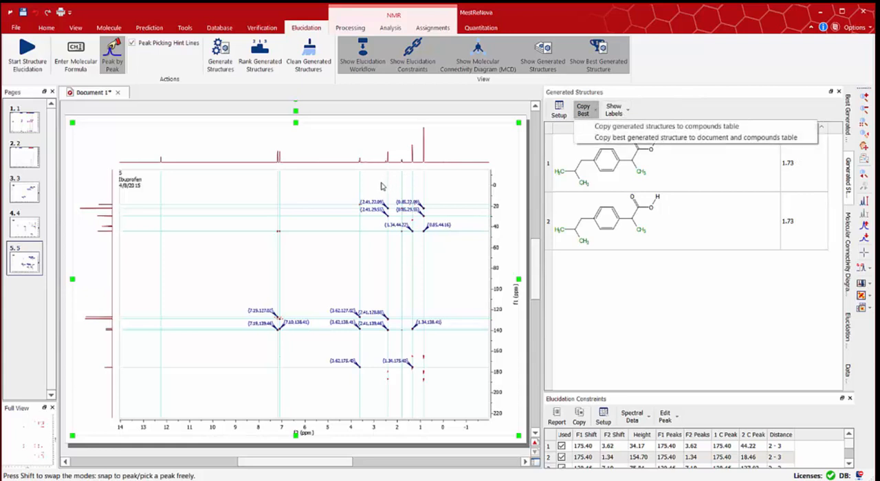
pyautogui.click(696, 137)
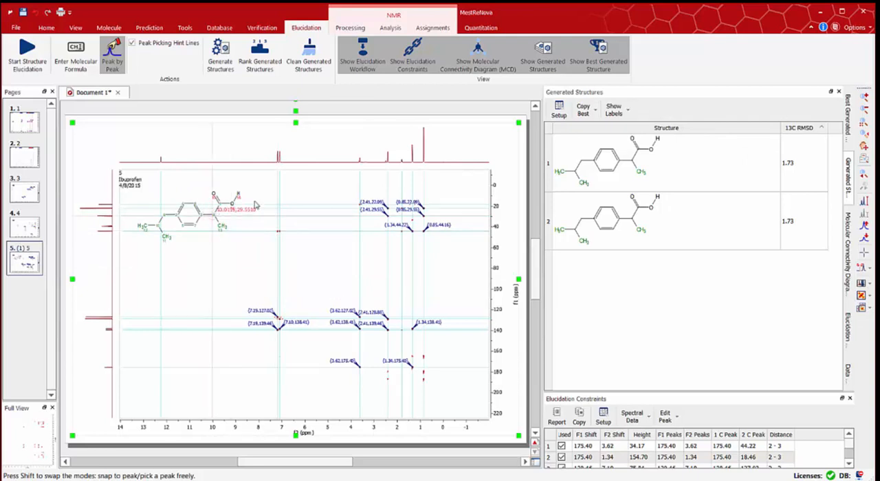
pyautogui.moveTo(543, 190); pyautogui.dragTo(634, 208)
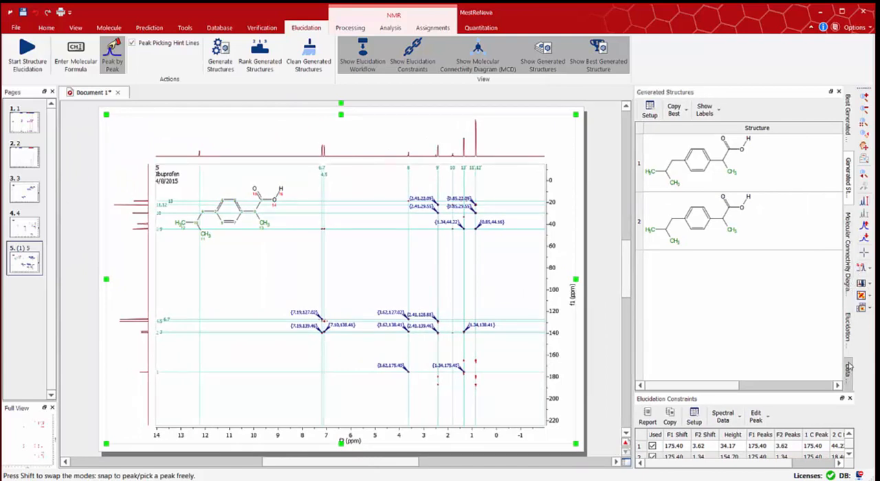
# Show the Compounds table via View > Tables and widen it to reveal the properties column.
pyautogui.click(76, 27)
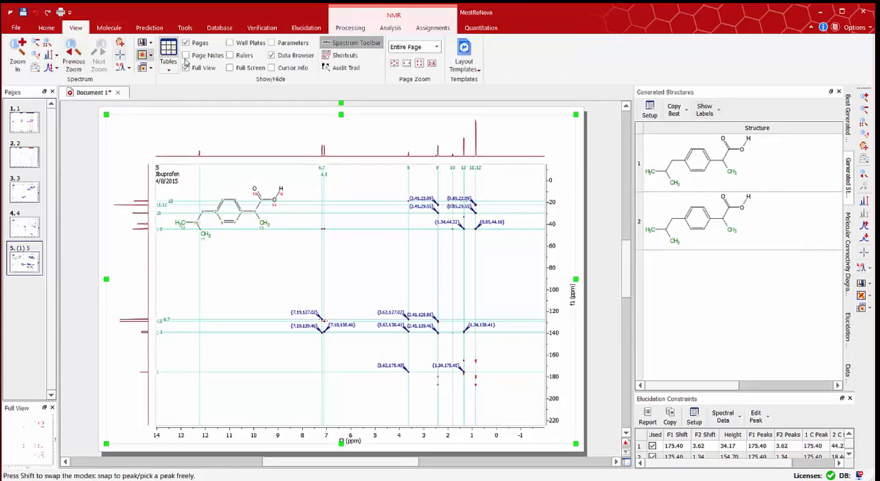
pyautogui.click(169, 55)
pyautogui.click(190, 82)
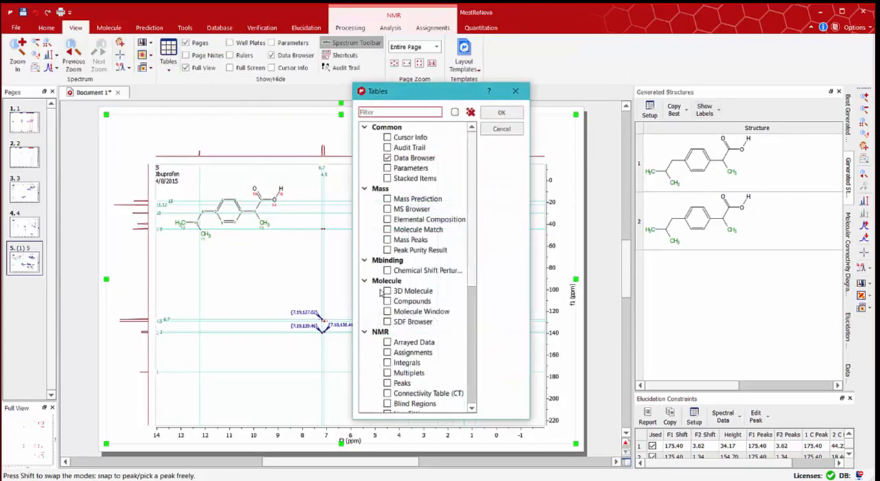
pyautogui.click(396, 301)
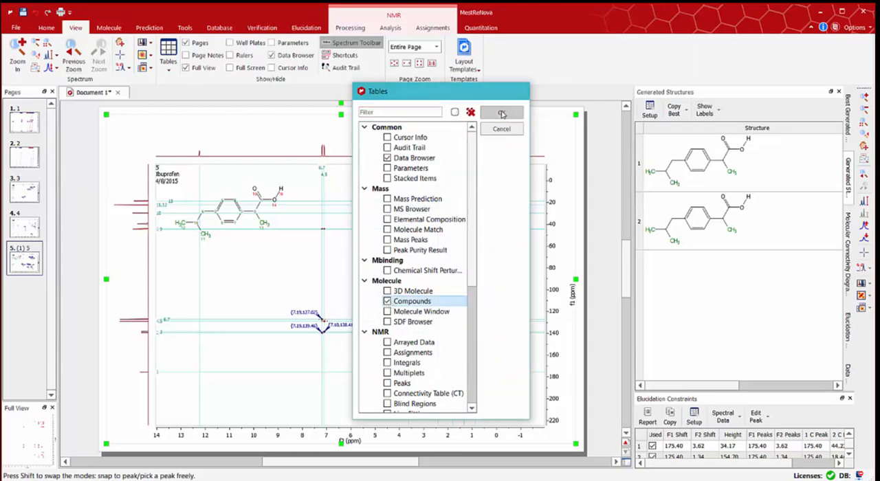
pyautogui.click(501, 112)
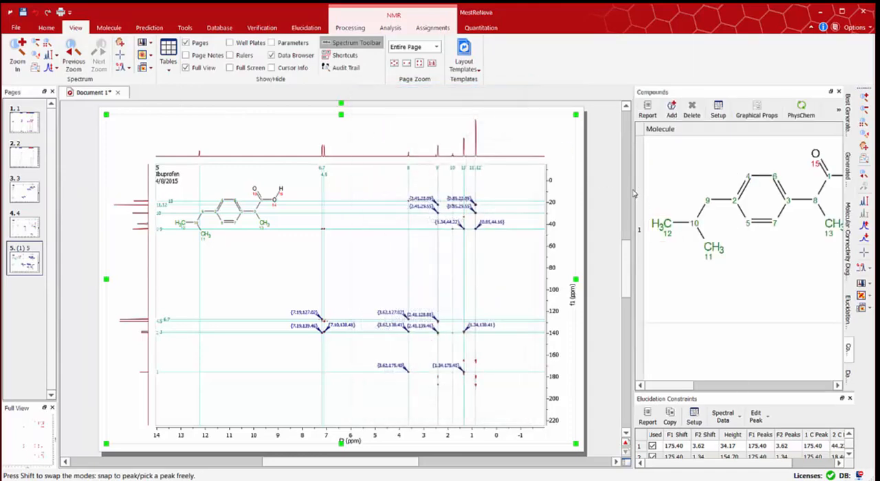
pyautogui.moveTo(628, 187)
pyautogui.mouseDown()
pyautogui.moveTo(523, 202)
pyautogui.moveTo(546, 209)
pyautogui.mouseUp()
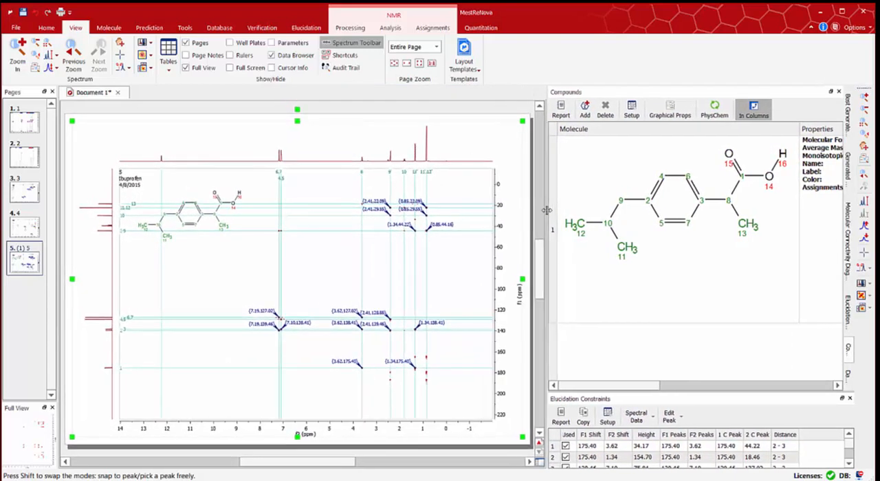
# Browse the page thumbnails and return to the 1H spectrum on page 1.
pyautogui.click(27, 122)
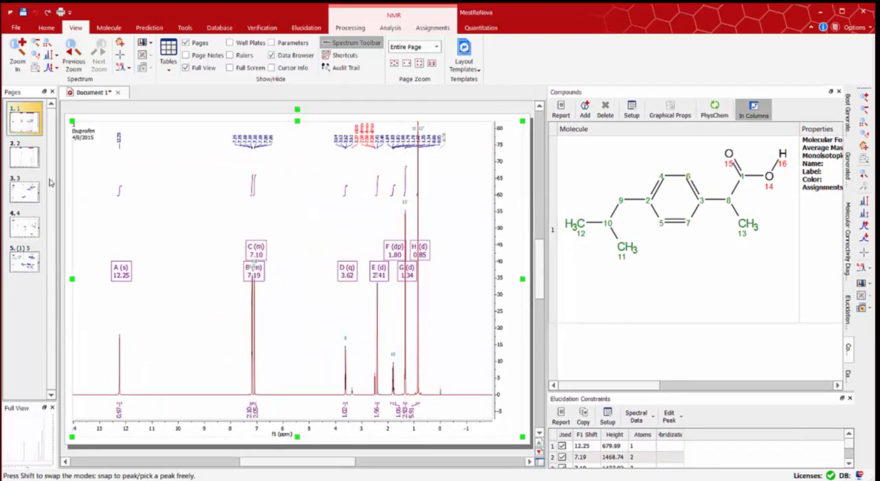
pyautogui.click(29, 161)
pyautogui.click(31, 192)
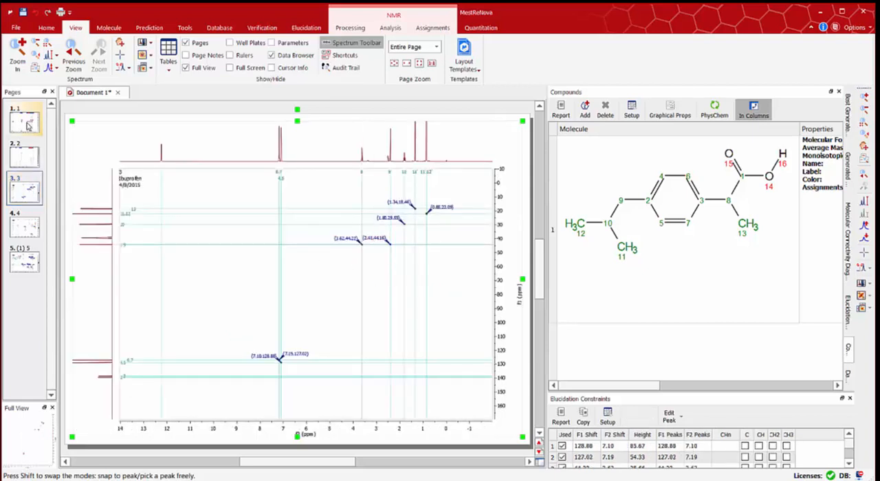
pyautogui.click(24, 122)
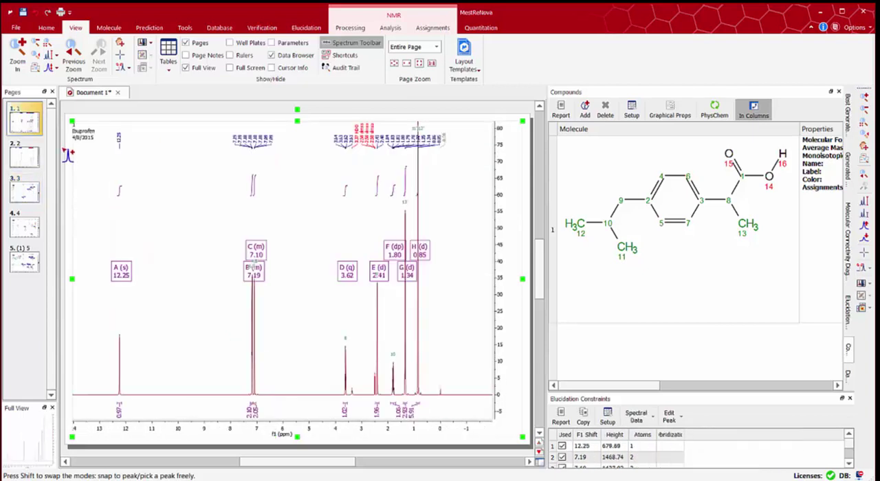
# Run the Assignments report script with default options, copying only to the clipboard.
pyautogui.click(185, 28)
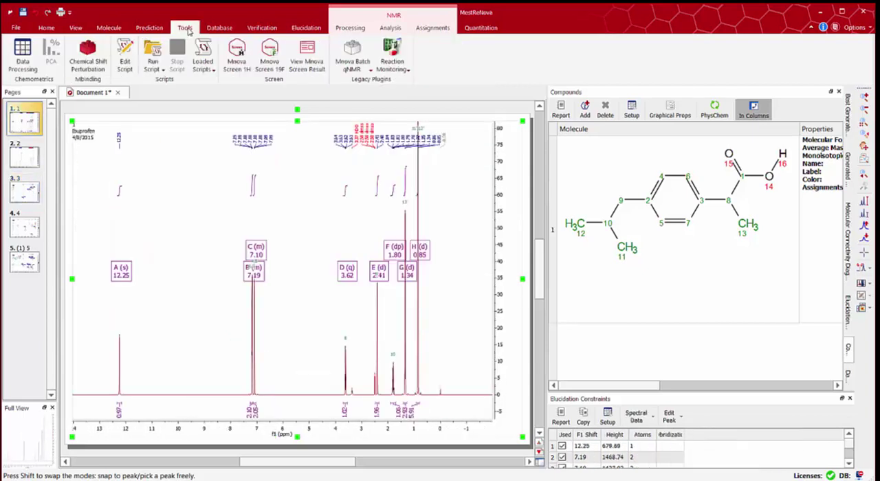
pyautogui.click(205, 73)
pyautogui.moveTo(221, 104)
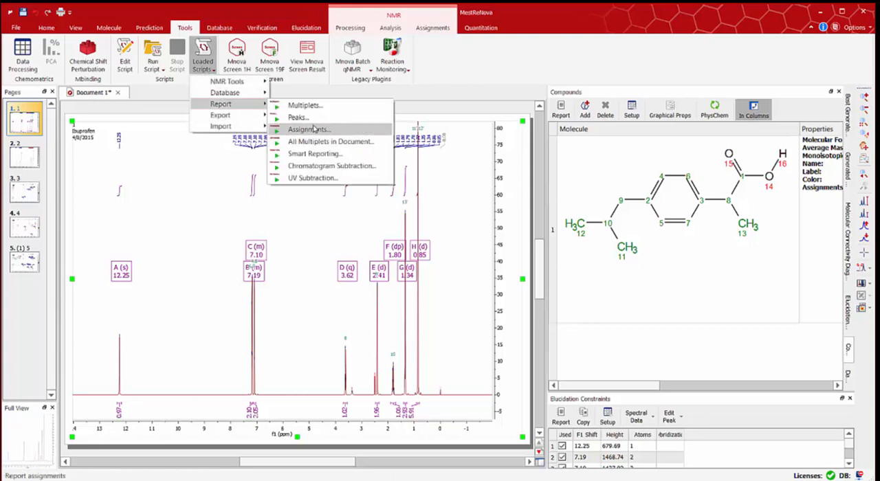
pyautogui.click(314, 133)
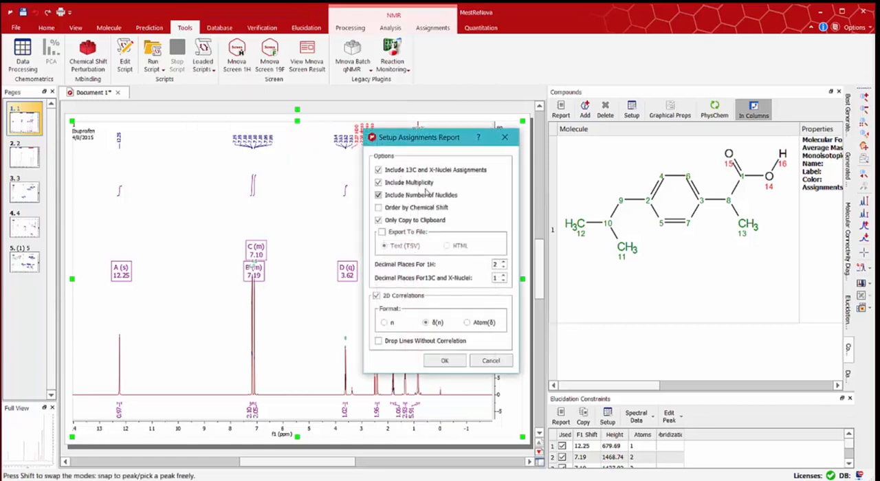
pyautogui.click(445, 361)
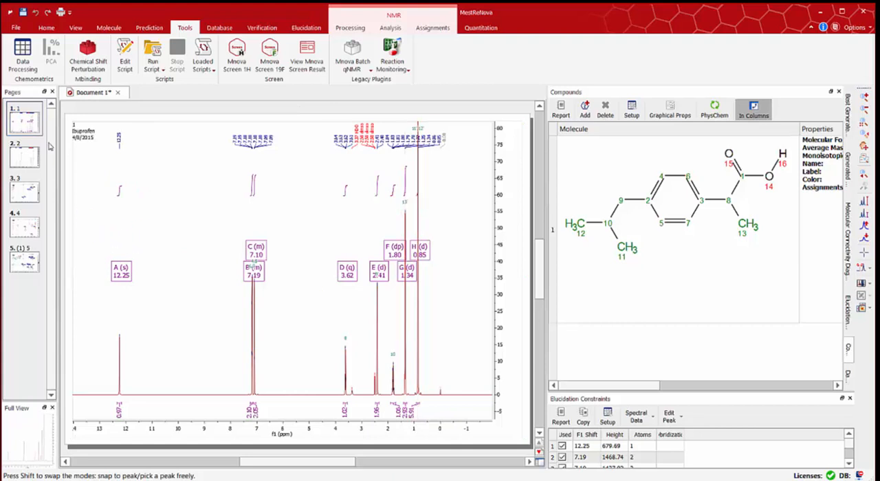
# Add a new blank page, paste the assignments table, and nudge it into place.
pyautogui.click(47, 28)
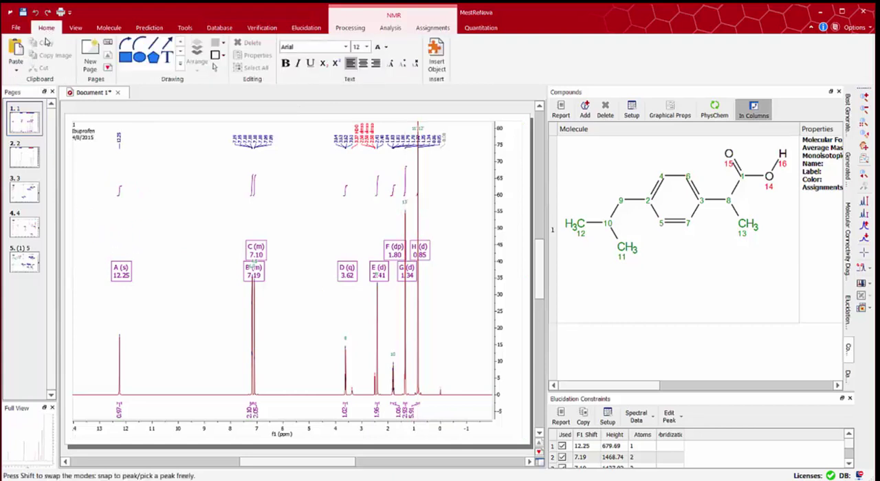
pyautogui.click(90, 60)
pyautogui.hotkey('ctrl', 'v')
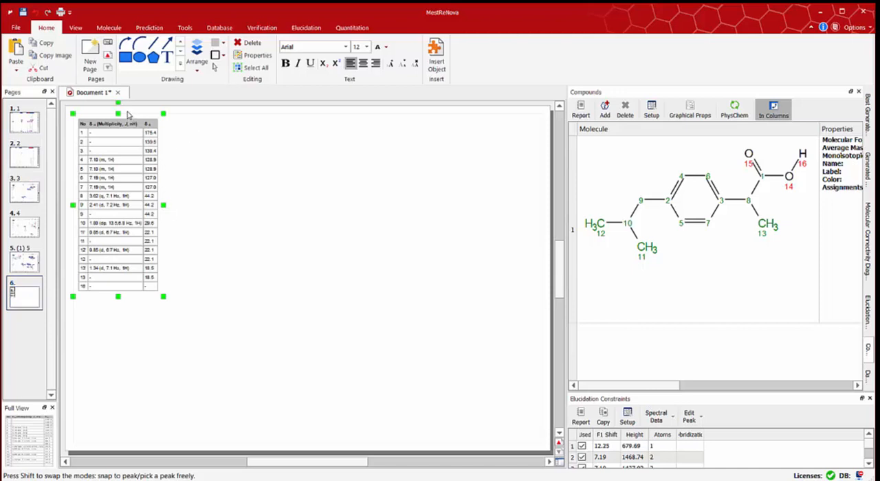
pyautogui.moveTo(117, 104); pyautogui.dragTo(147, 127)
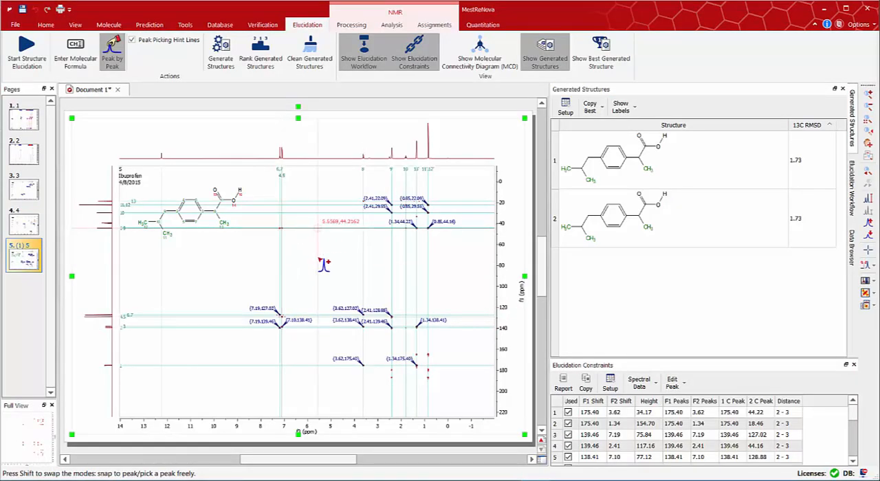
# Pick the aromatic cross-peaks at 7.19/44.23 and 7.10/44.22 ppm and zoom in closely on them.
pyautogui.click(269, 237)
pyautogui.moveTo(267, 238); pyautogui.dragTo(291, 215)
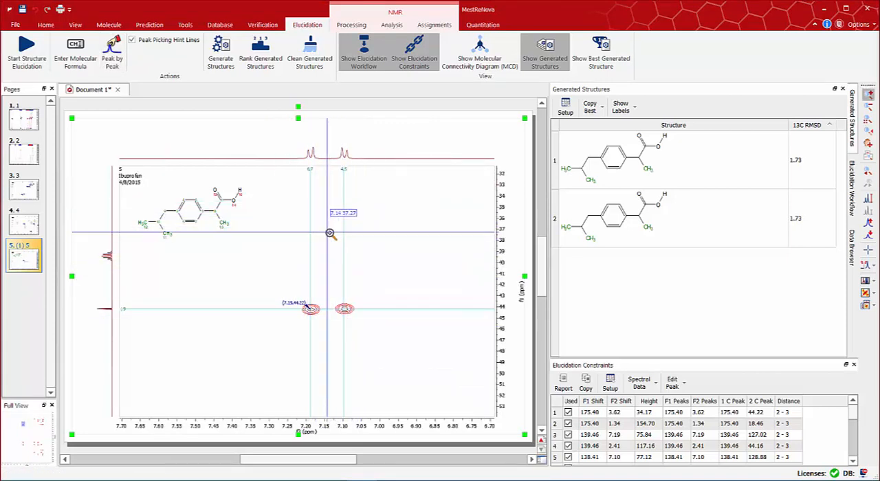
pyautogui.click(121, 52)
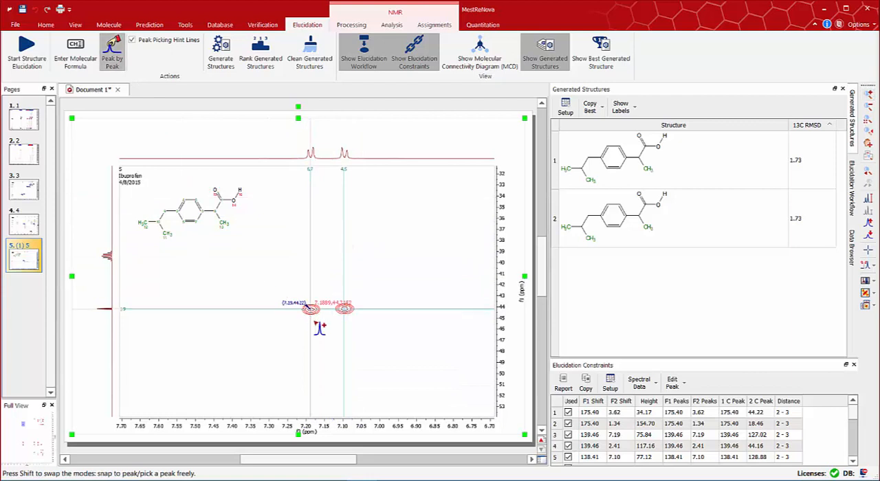
pyautogui.click(348, 311)
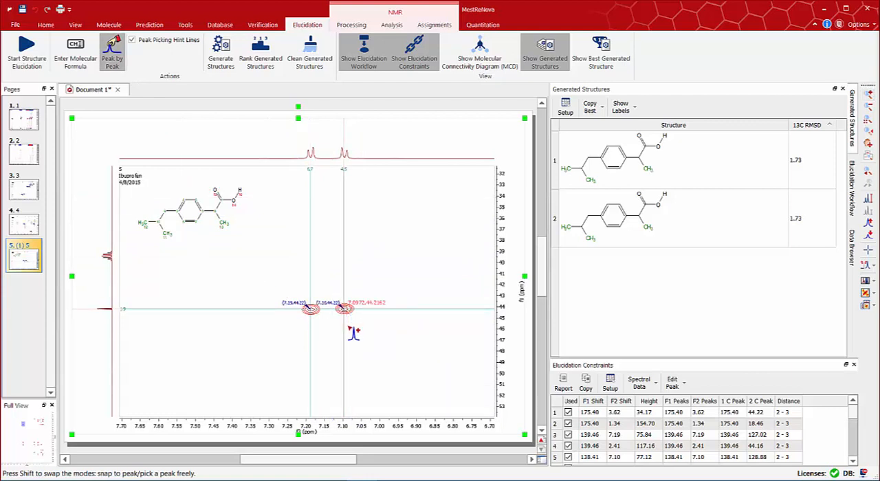
pyautogui.press('z')
pyautogui.moveTo(290, 319); pyautogui.dragTo(379, 284)
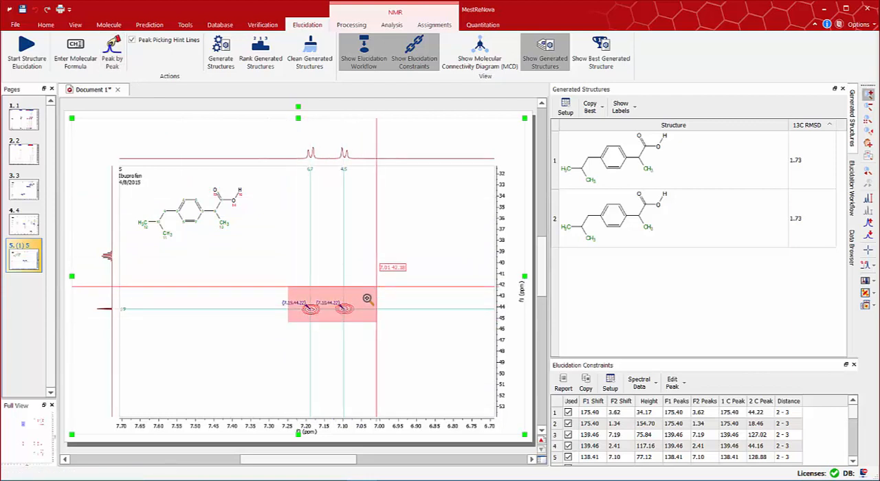
pyautogui.moveTo(174, 378); pyautogui.dragTo(412, 250)
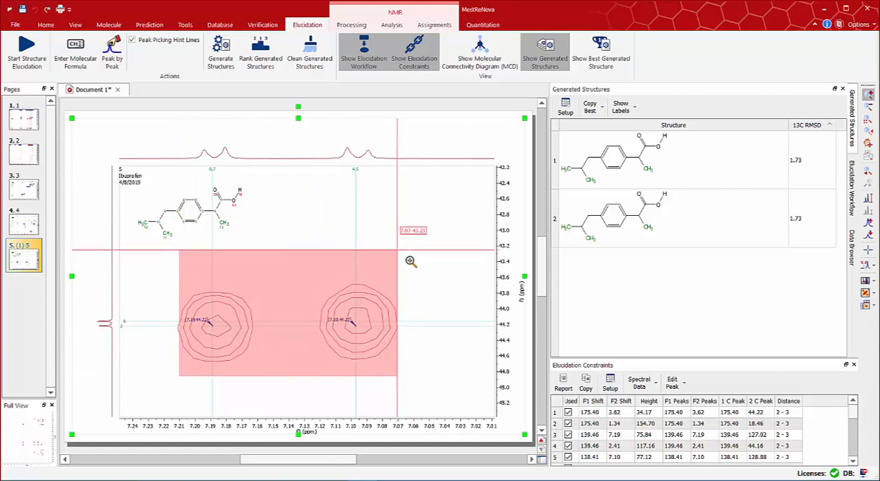
# Re-pick the misplaced 7.10 ppm cross-peak at its centre and regenerate the candidate structures.
pyautogui.click(437, 324)
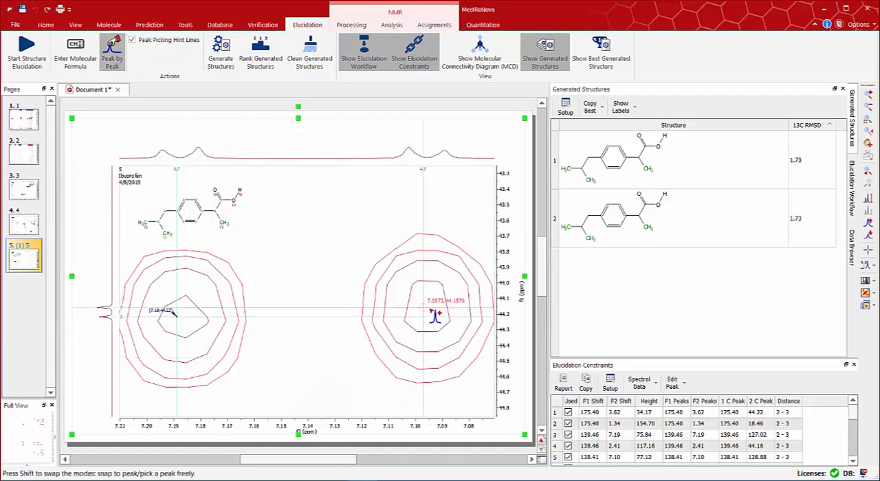
pyautogui.click(431, 312)
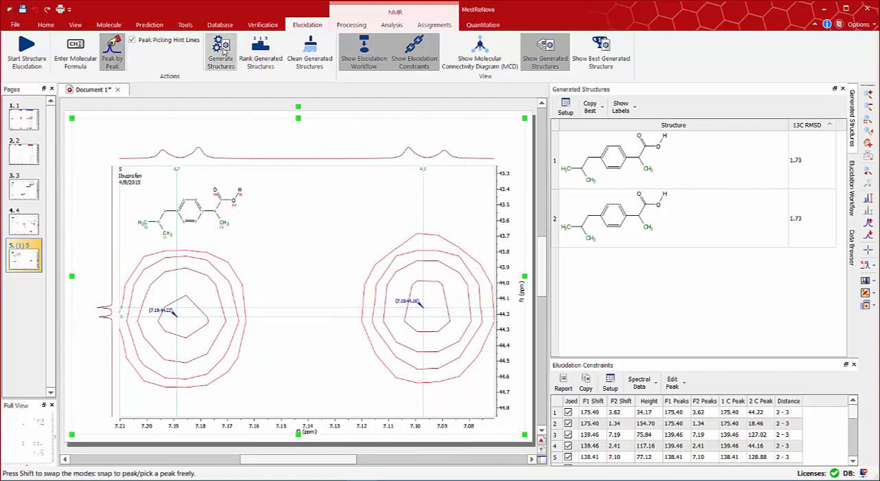
pyautogui.click(224, 52)
pyautogui.click(458, 288)
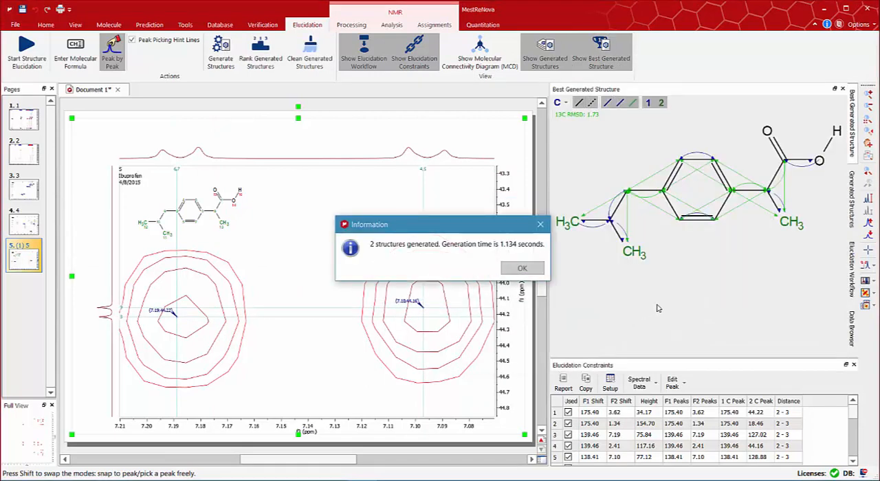
# Dismiss the message, zoom to 0.5–3.2 by 10–50 ppm, and switch to Delete Manually peak mode.
pyautogui.click(523, 269)
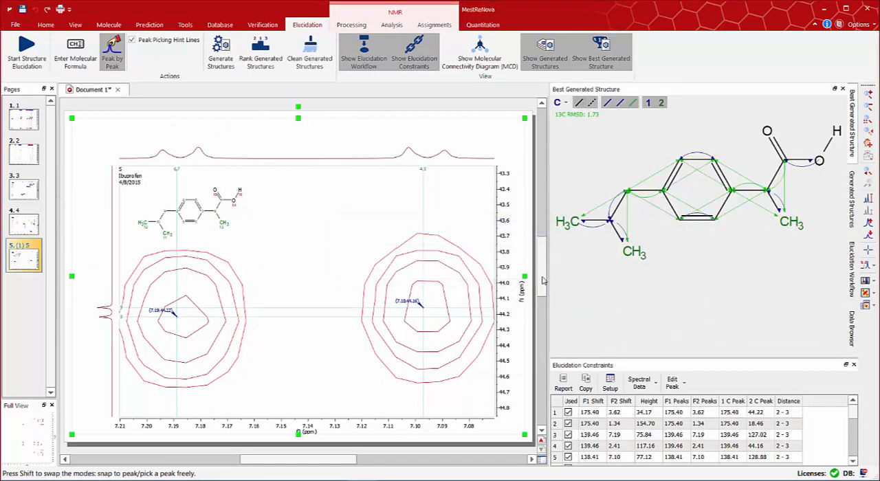
pyautogui.press('f')
pyautogui.press('z')
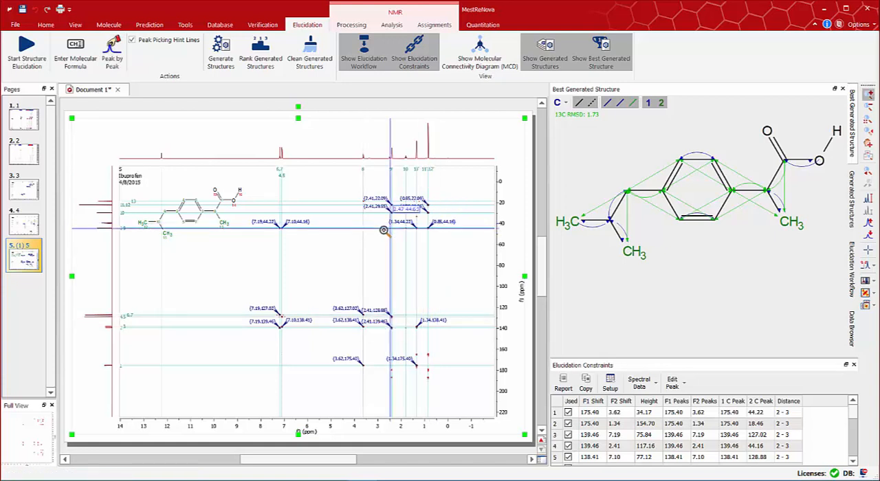
pyautogui.moveTo(373, 235); pyautogui.dragTo(451, 196)
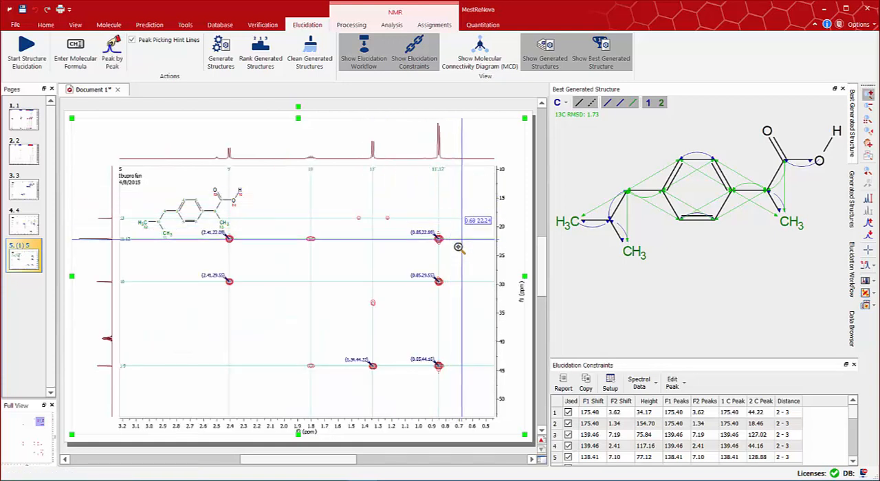
pyautogui.rightClick(330, 295)
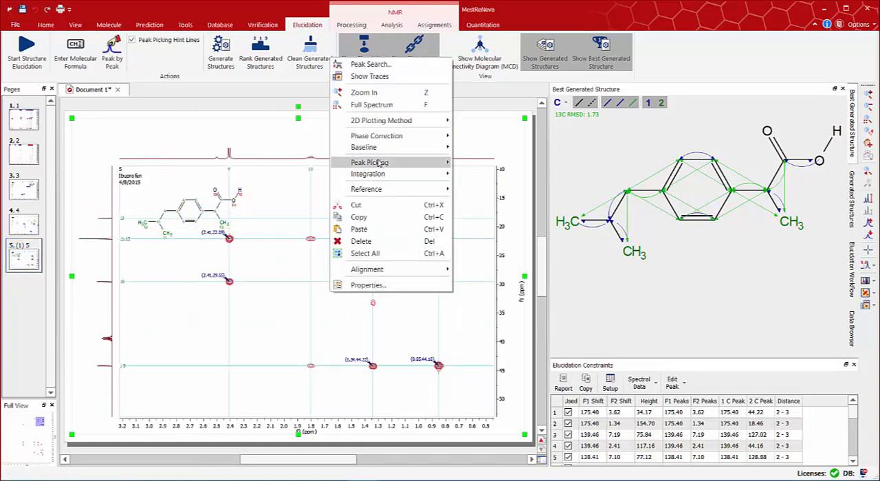
pyautogui.moveTo(371, 162)
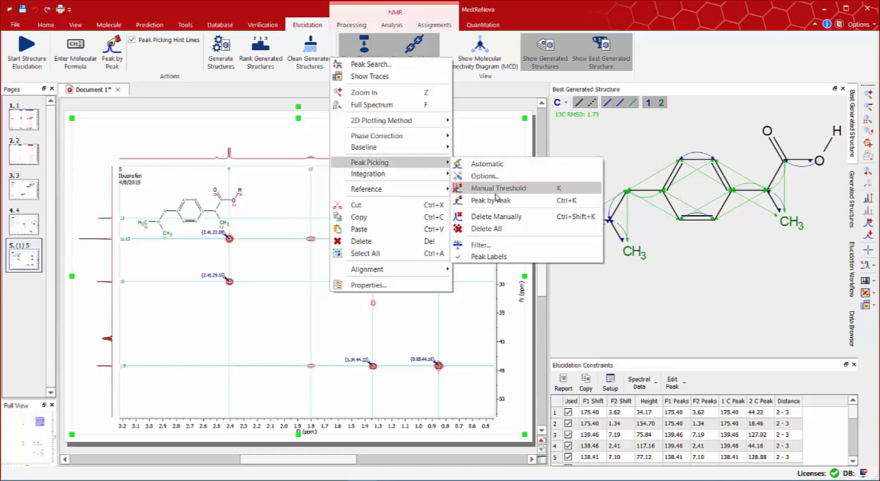
pyautogui.click(495, 218)
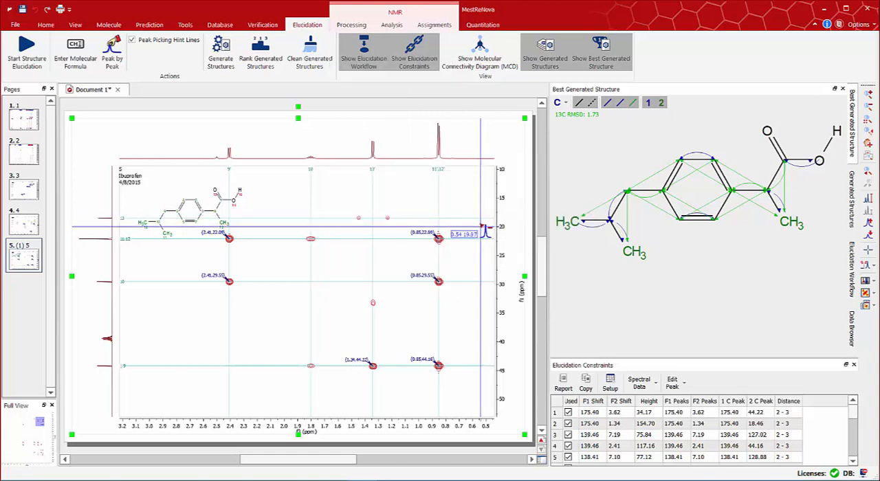
# Delete the picks at 0.85/22.88, 2.41/29.53, 0.85/44.16 and 1.34/175.40 ppm.
pyautogui.moveTo(418, 225); pyautogui.dragTo(447, 250)
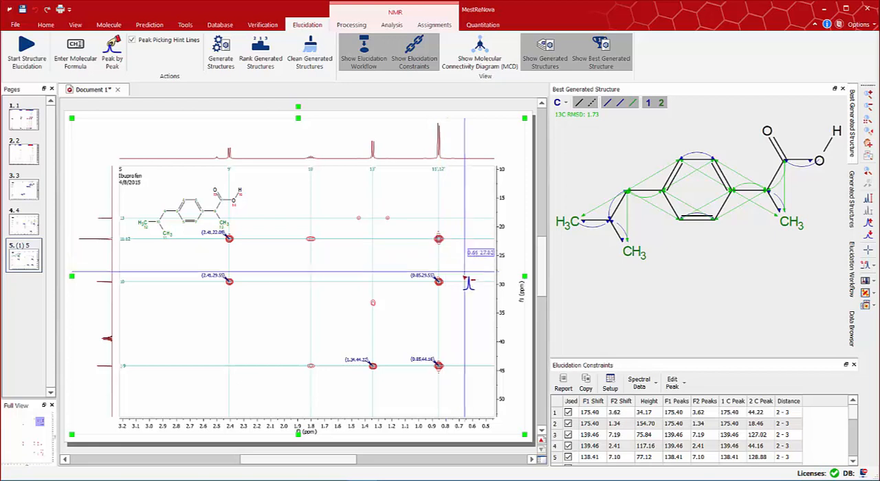
pyautogui.moveTo(215, 268); pyautogui.dragTo(236, 293)
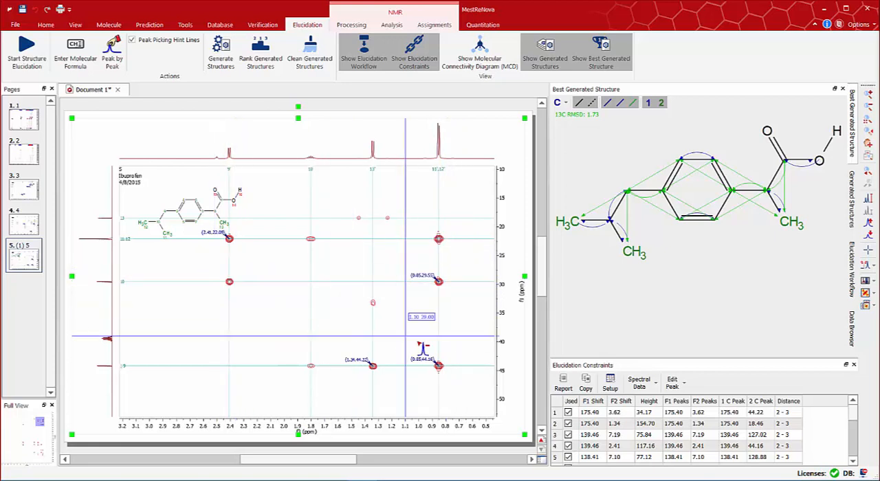
pyautogui.moveTo(411, 349); pyautogui.dragTo(481, 390)
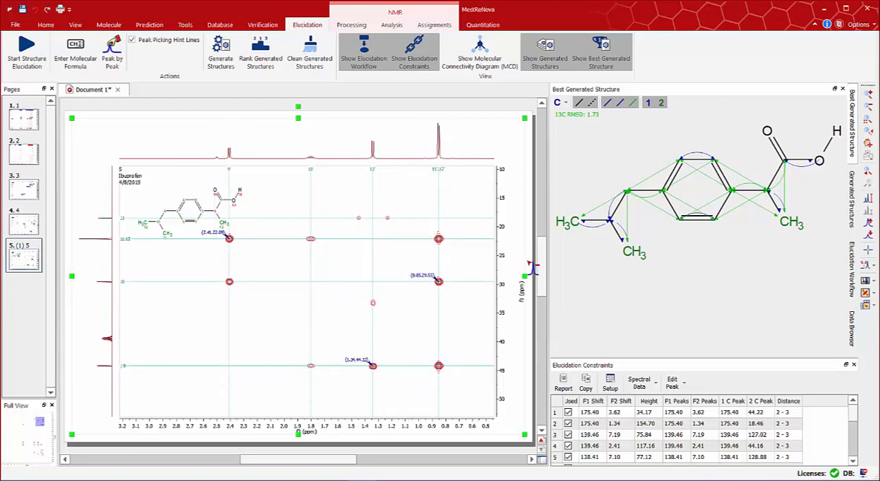
pyautogui.click(41, 457)
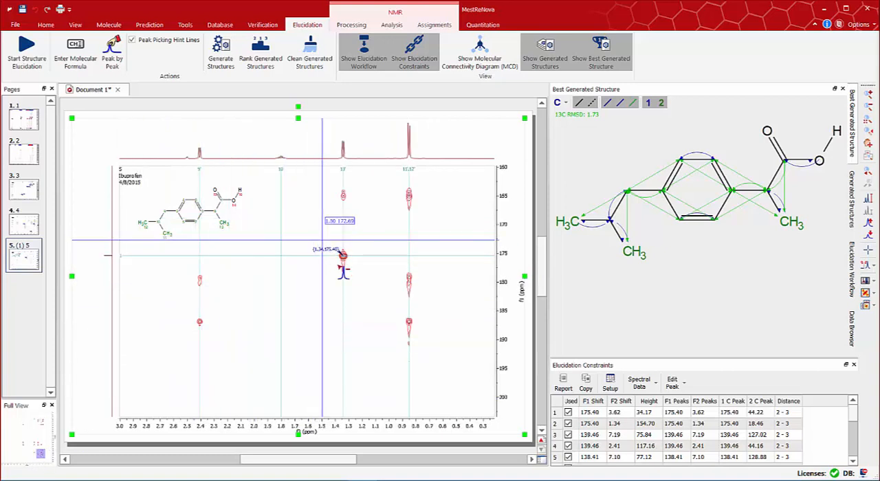
pyautogui.moveTo(322, 240); pyautogui.dragTo(363, 290)
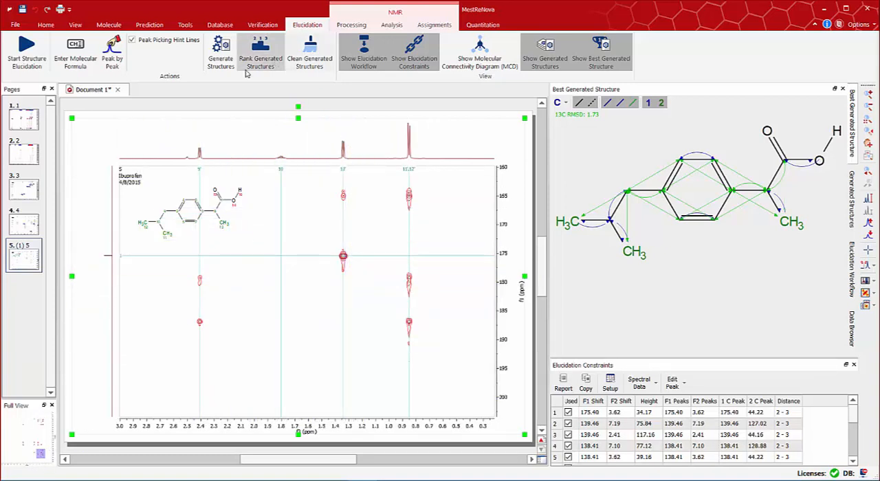
# Regenerate the candidate structures and dismiss the two-structures message.
pyautogui.click(221, 54)
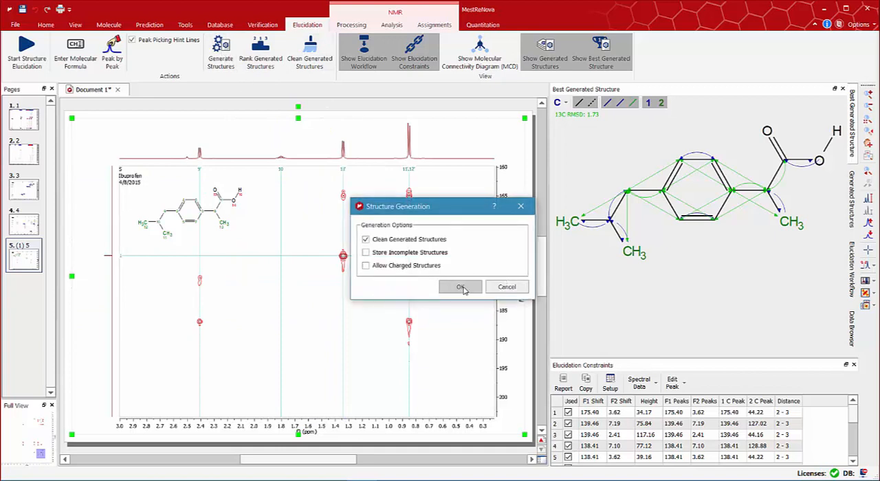
pyautogui.click(460, 287)
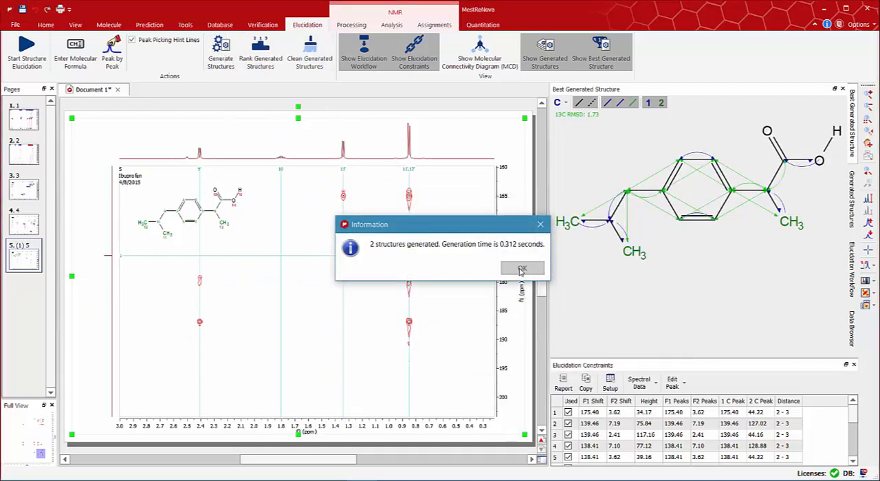
pyautogui.click(521, 268)
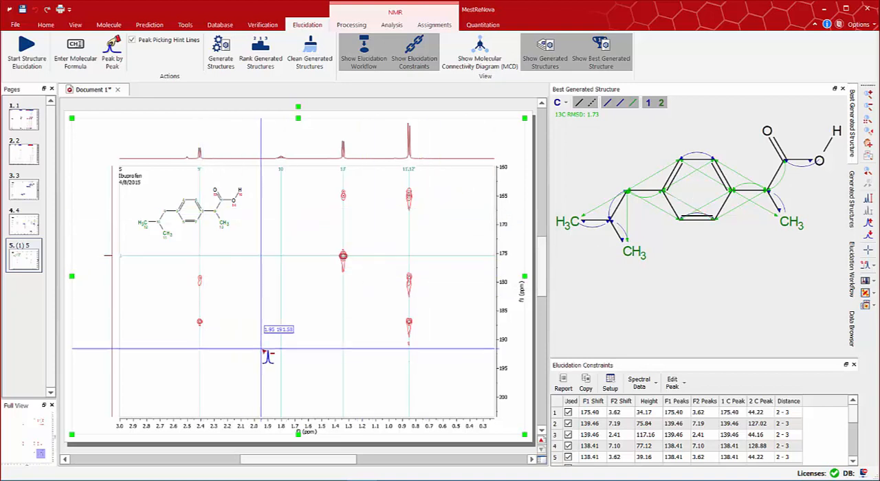
# Return to full view and delete the 7.19 ppm cross-peak picks.
pyautogui.press('f')
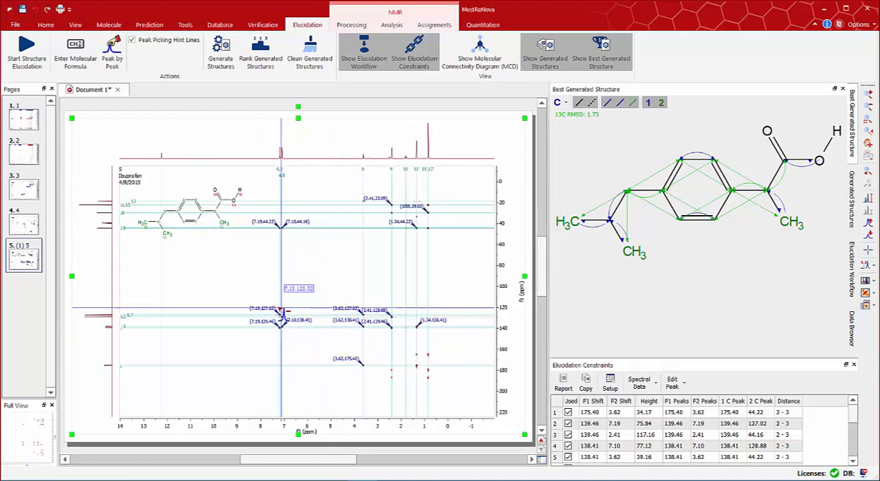
pyautogui.moveTo(264, 303); pyautogui.dragTo(289, 338)
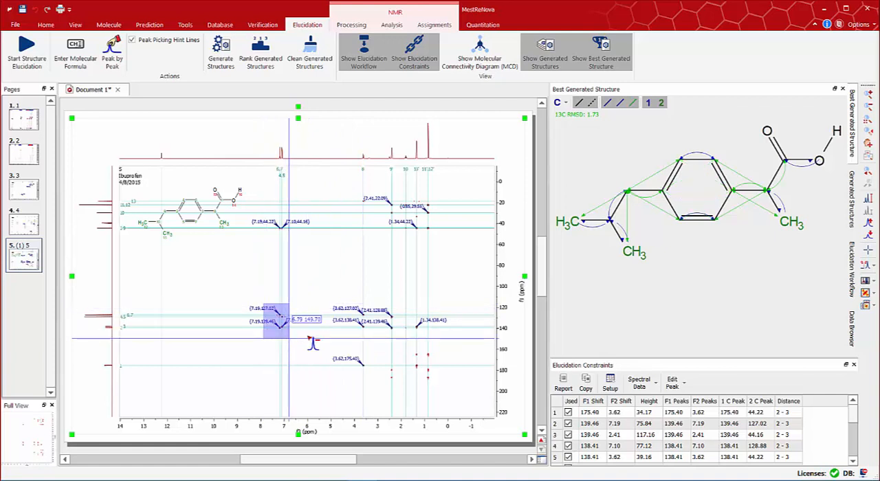
pyautogui.press('Delete')
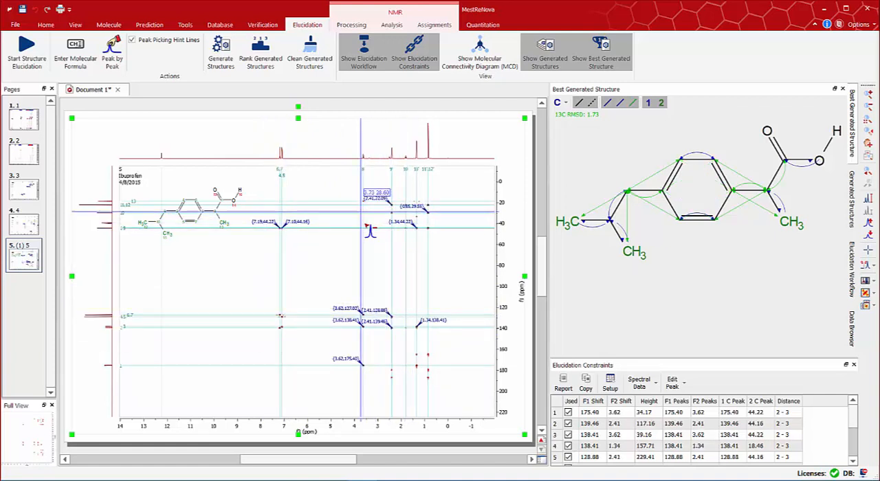
# Regenerate the structures and relist the eight candidates with their 13C RMSD values.
pyautogui.click(222, 50)
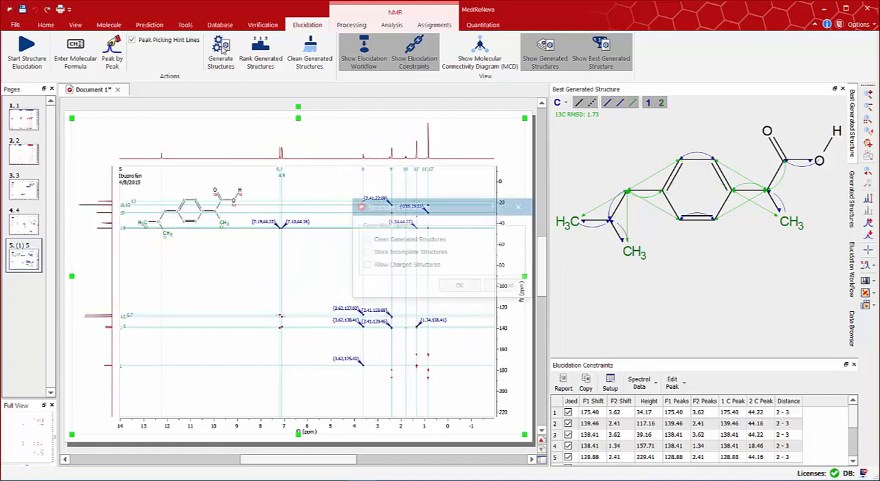
pyautogui.click(461, 286)
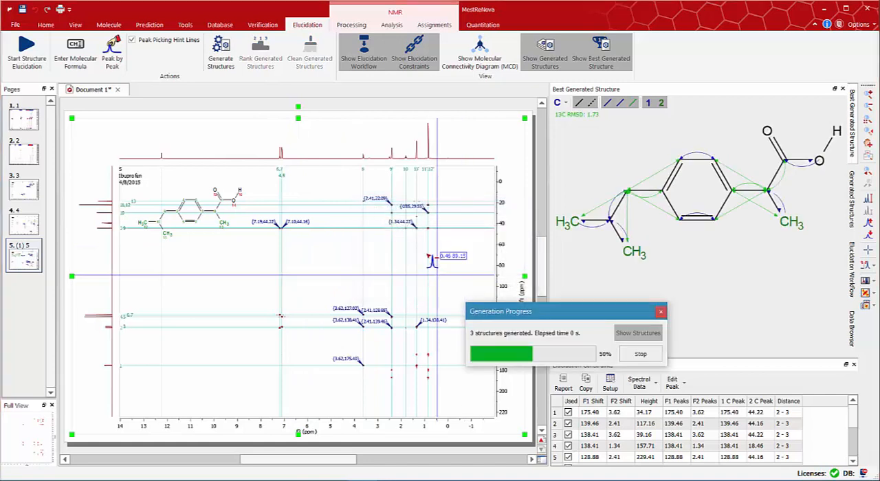
pyautogui.click(519, 270)
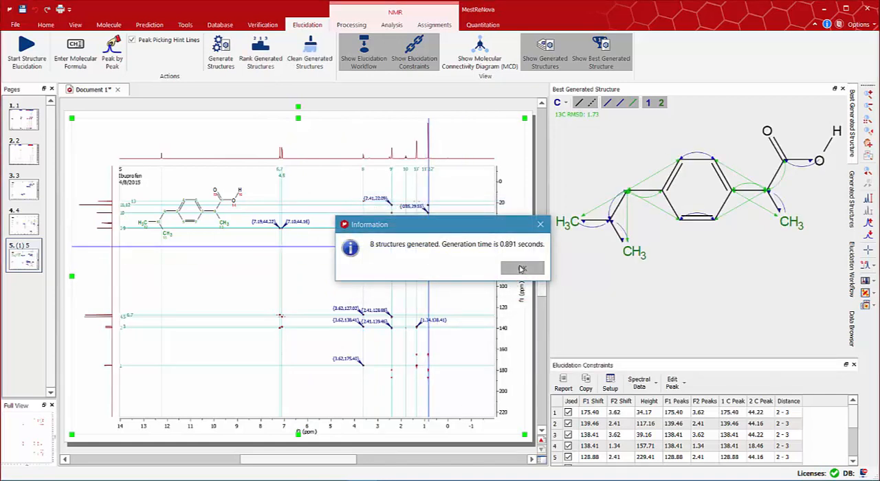
pyautogui.click(547, 55)
pyautogui.click(546, 55)
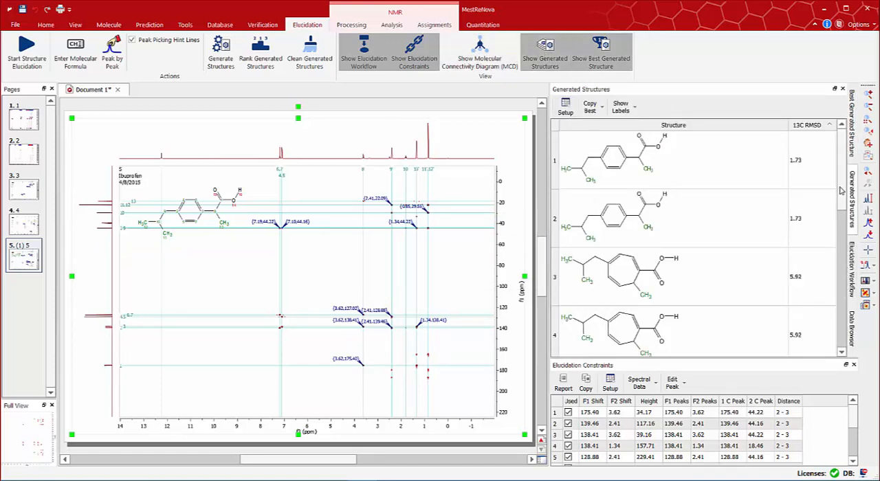
pyautogui.moveTo(840, 190); pyautogui.dragTo(844, 323)
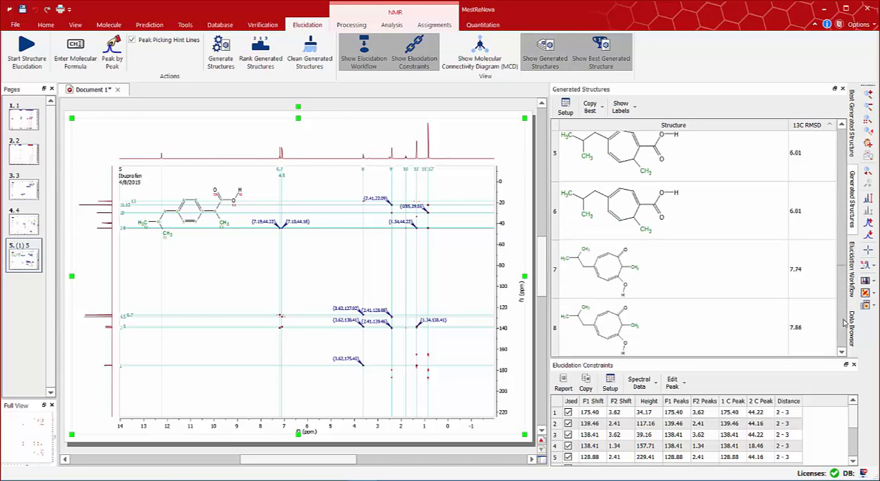
pyautogui.scroll(3, 801, 257)
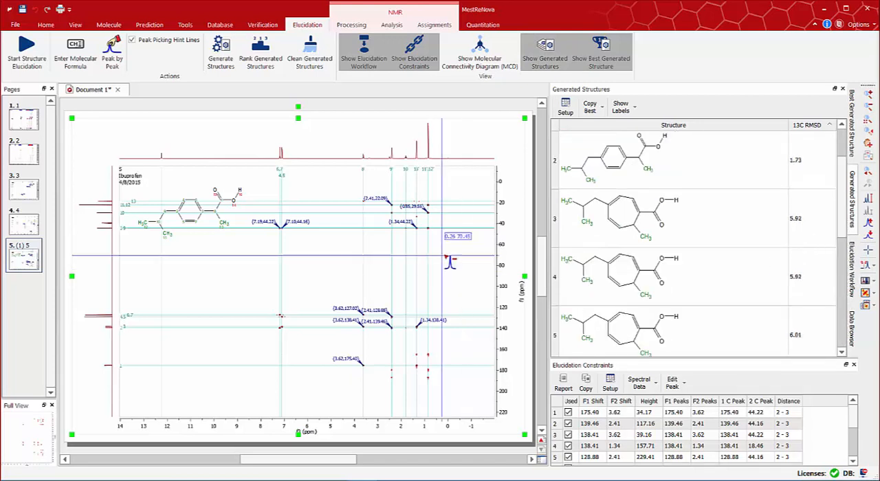
# Pick the four aromatic HMBC cross-peaks at 7.19/139.46, 7.10/138.41, 7.10/128.88 and 7.19/127.02.
pyautogui.press('z')
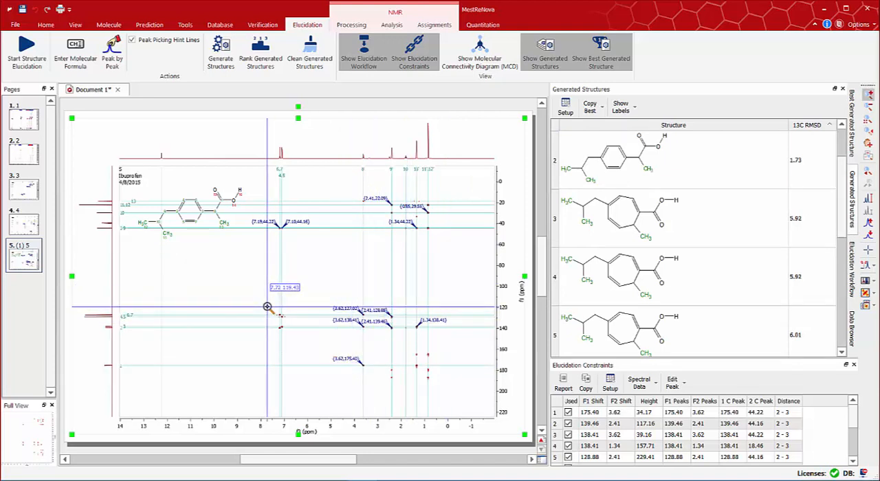
pyautogui.moveTo(268, 308); pyautogui.dragTo(292, 337)
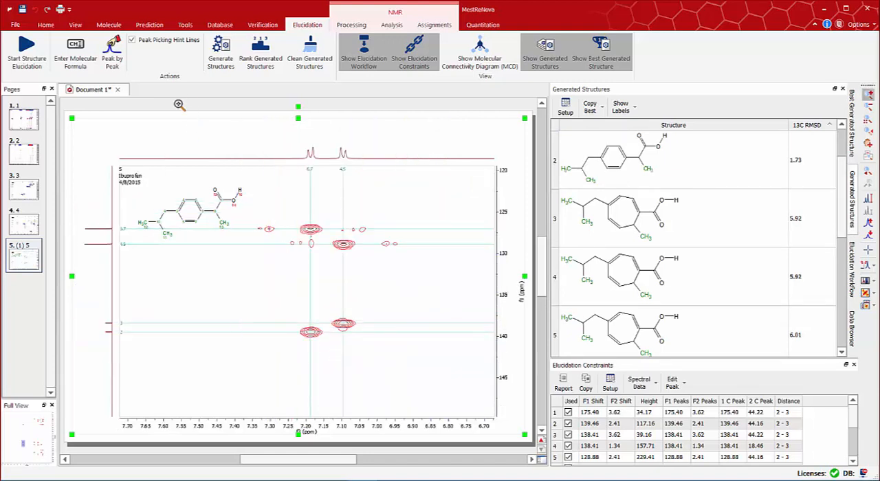
pyautogui.click(116, 61)
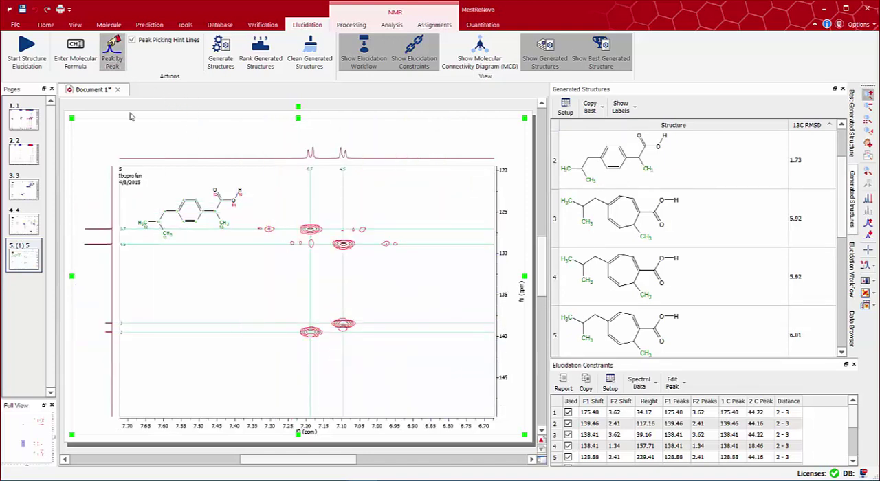
pyautogui.click(333, 332)
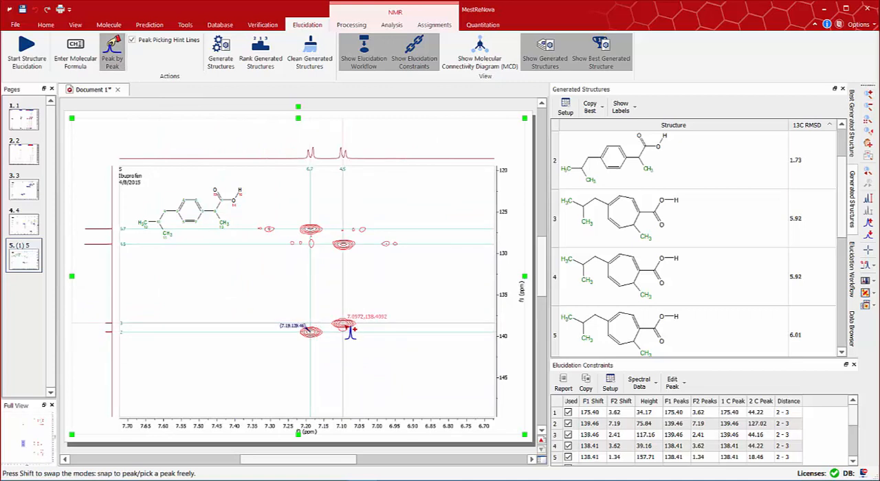
pyautogui.click(350, 330)
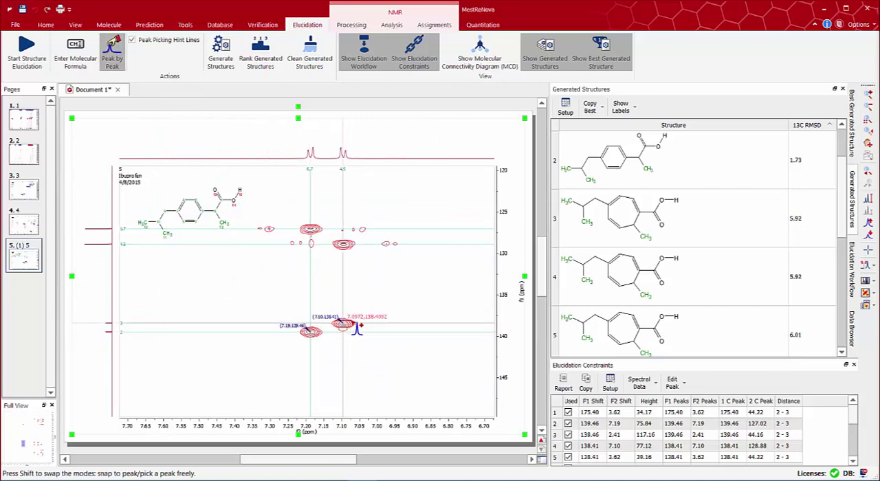
pyautogui.click(332, 247)
pyautogui.click(310, 229)
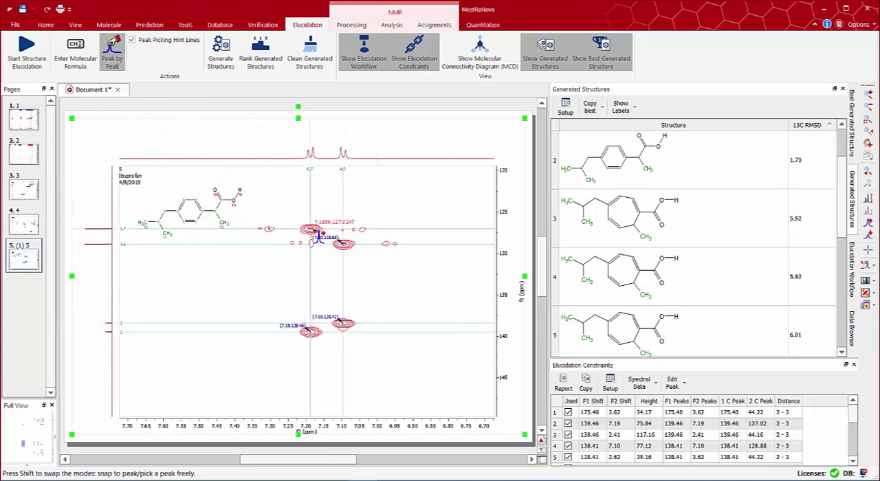
# Regenerate structures and list the two ibuprofen candidates via the MCD and generated-structures views.
pyautogui.click(220, 49)
pyautogui.click(461, 287)
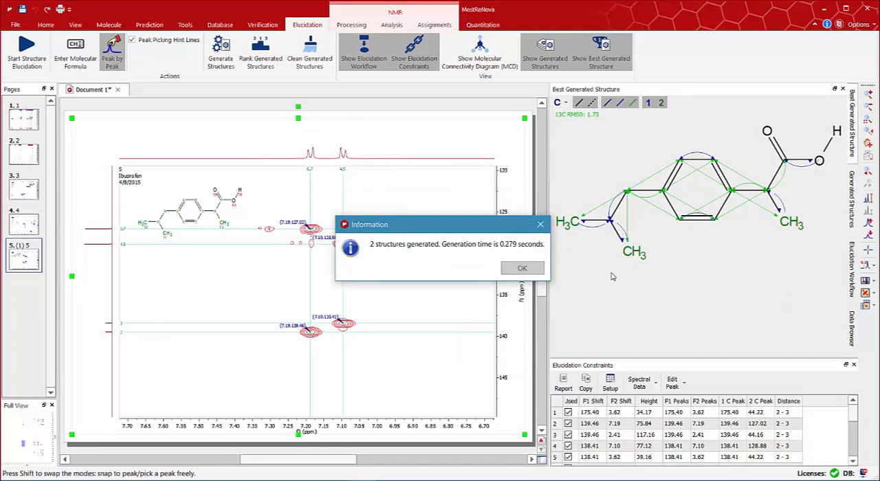
pyautogui.click(539, 274)
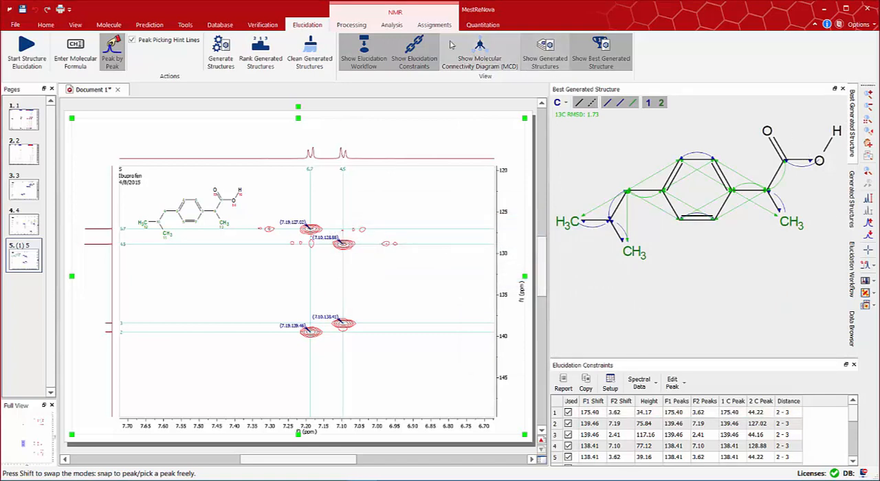
pyautogui.click(480, 53)
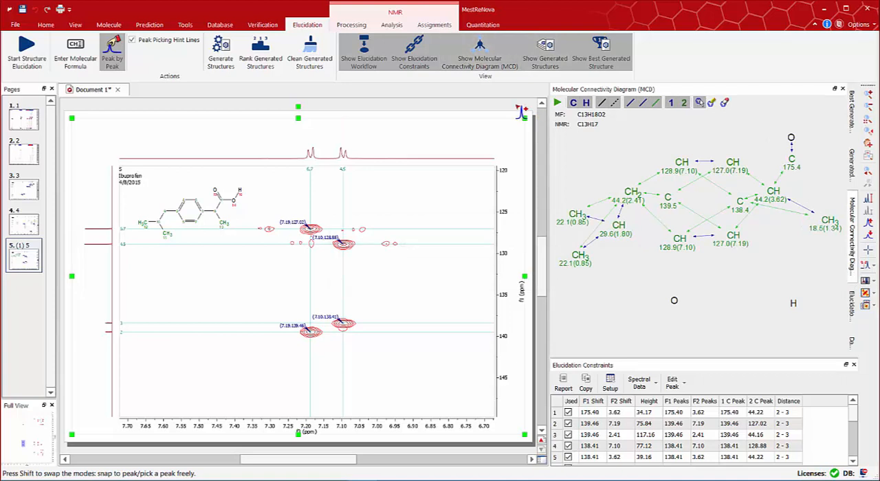
pyautogui.click(541, 56)
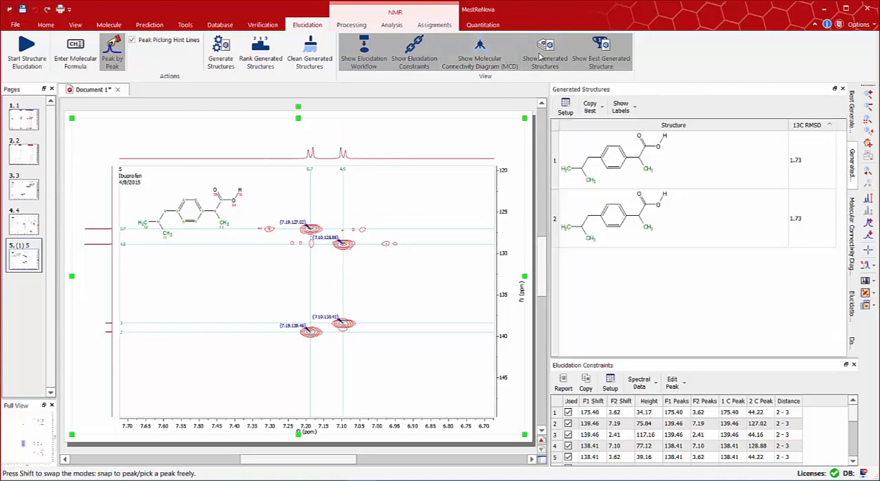